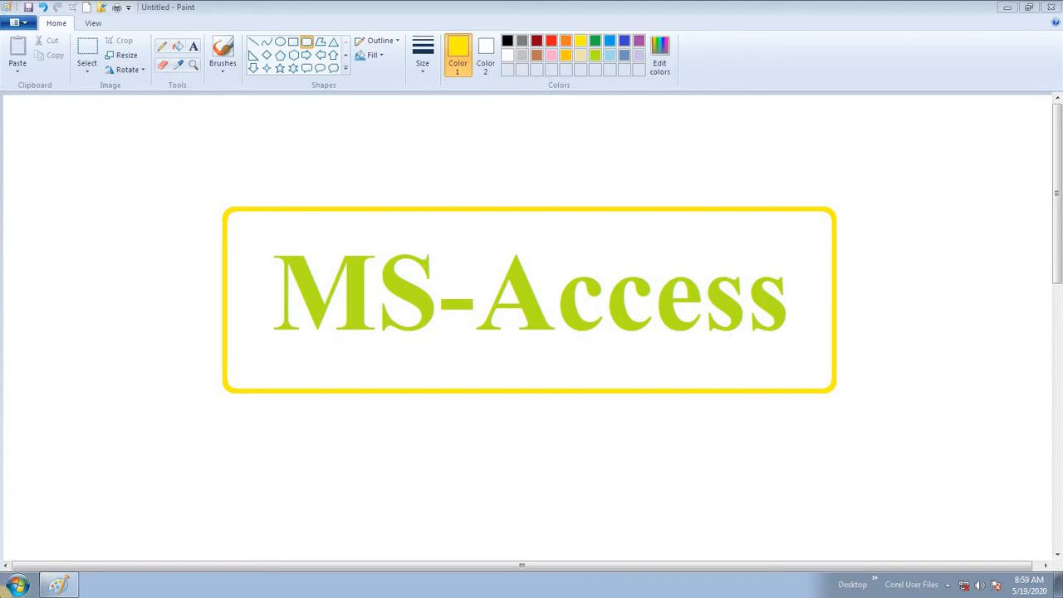
# - Launch Microsoft Office Access 2007 from the Start menu and maximize its window
pyautogui.click(10, 588)
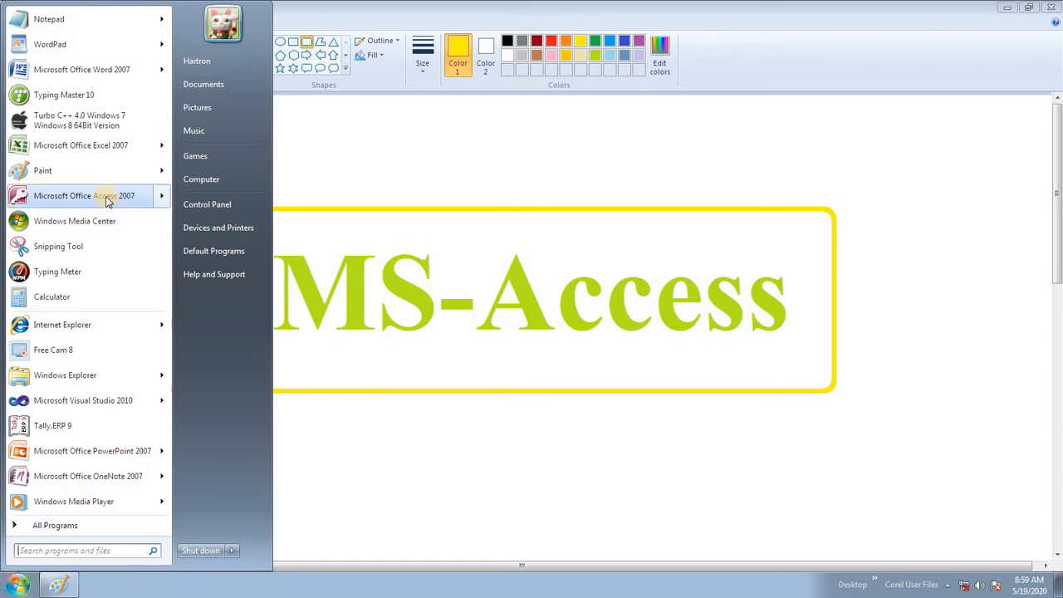
pyautogui.moveTo(106, 201)
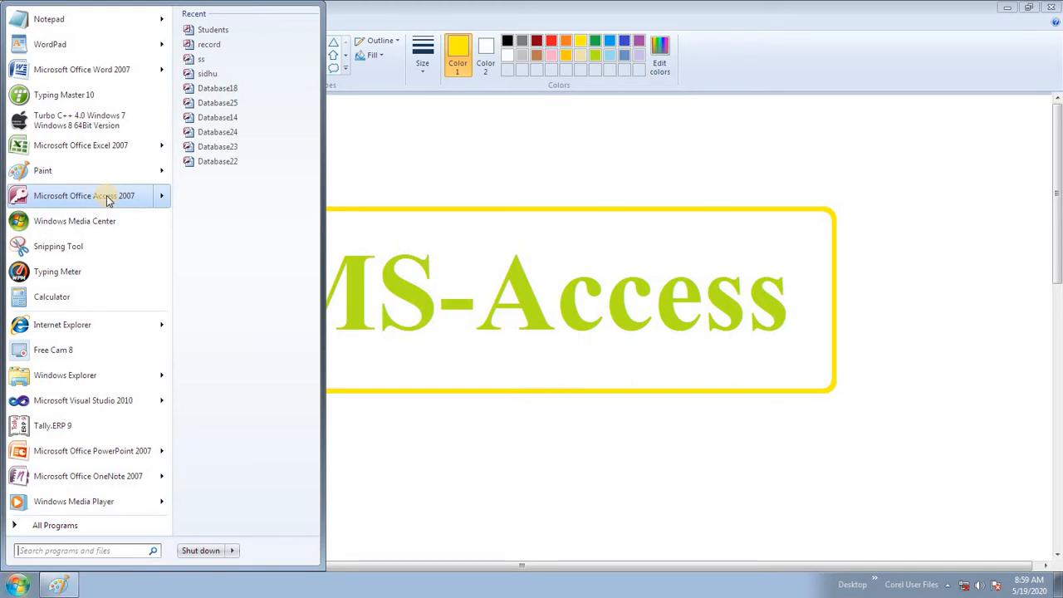
pyautogui.click(106, 199)
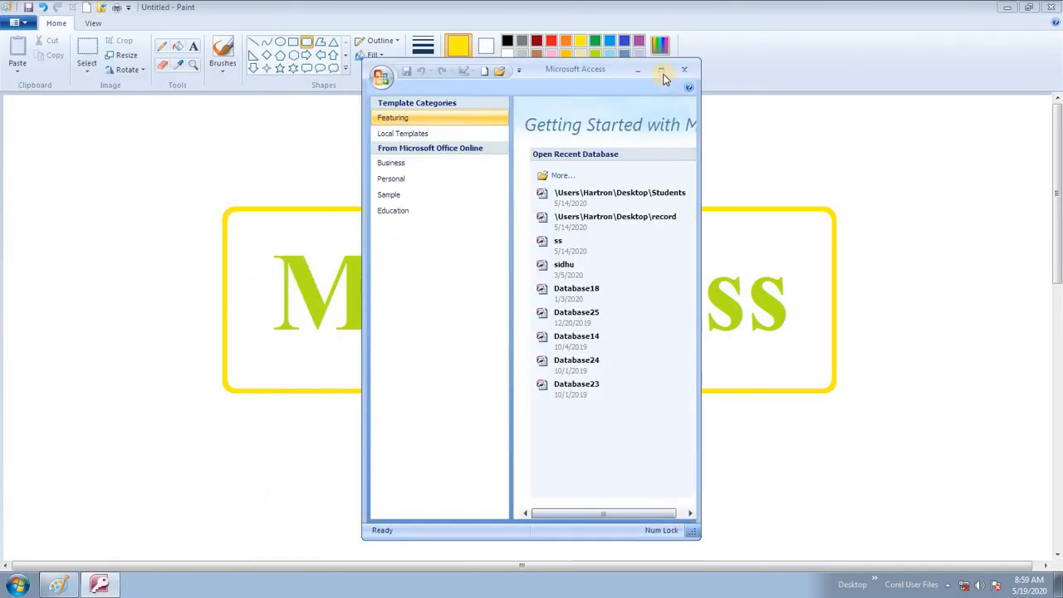
pyautogui.click(662, 72)
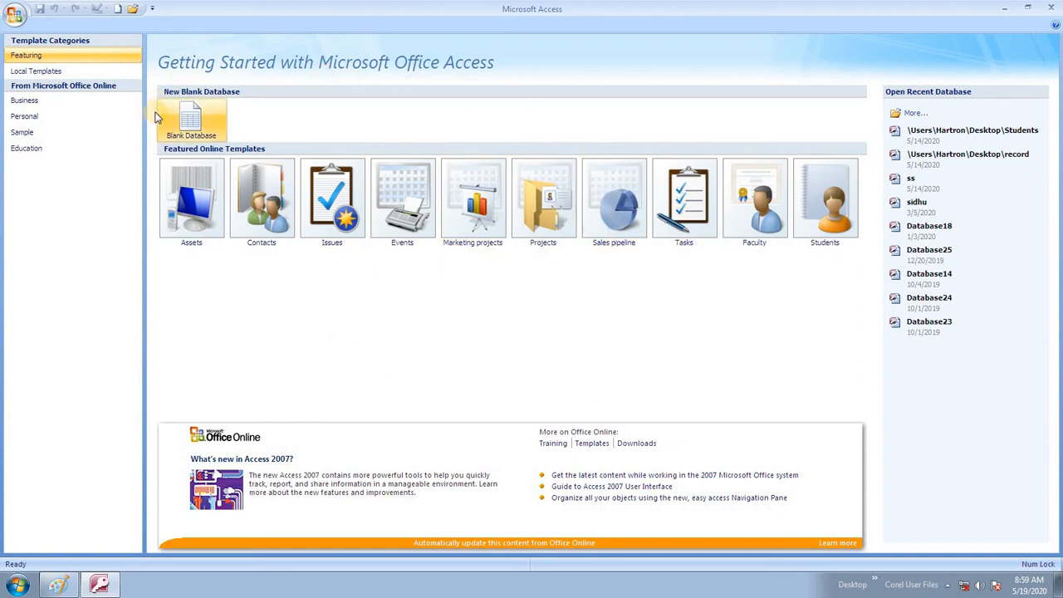
# - Create a new blank database with the file name 'hartron'
pyautogui.click(196, 124)
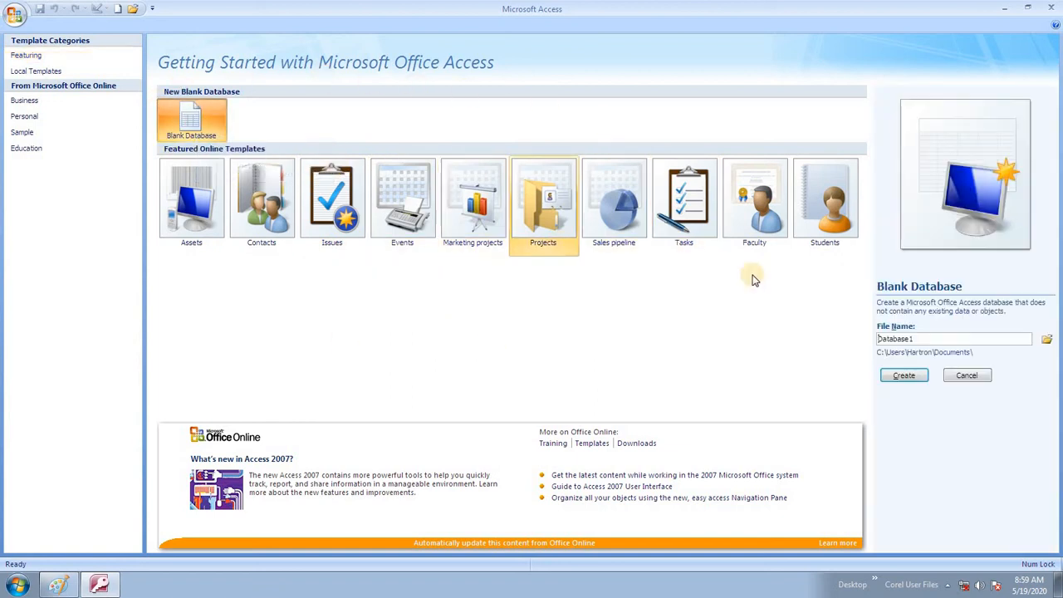
pyautogui.doubleClick(939, 338)
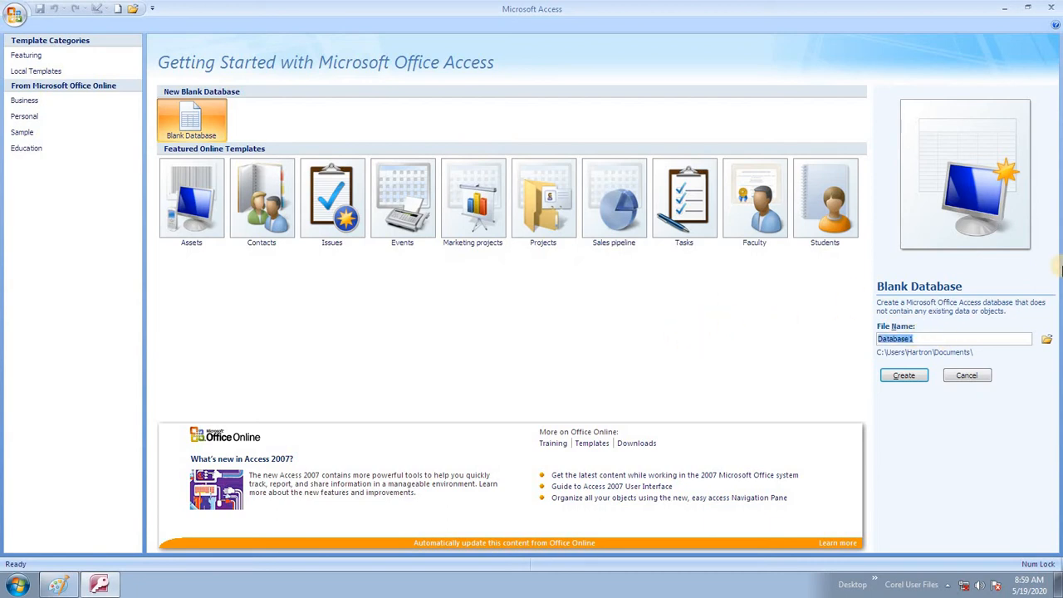
pyautogui.write('hartron')
pyautogui.click(905, 377)
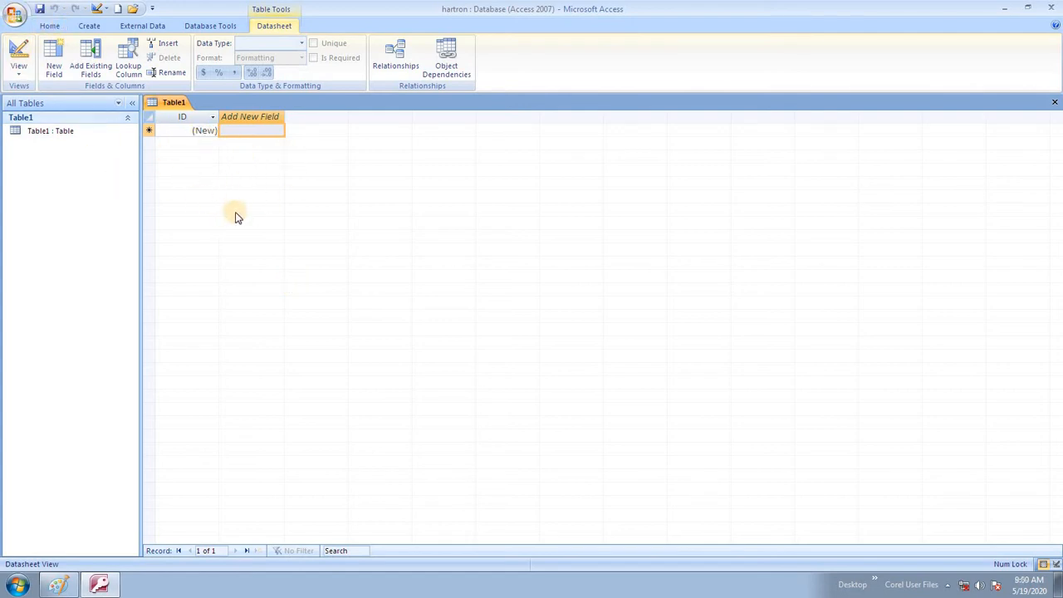
# - Save Table1 under the table name 'student' using Ctrl+S
pyautogui.hotkey('ctrl', 's')
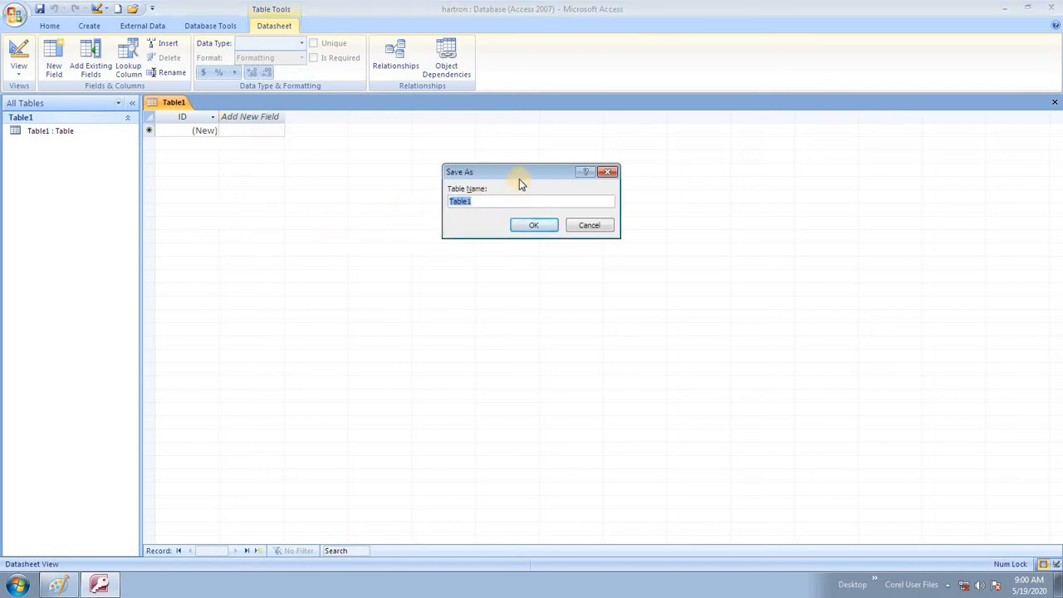
pyautogui.moveTo(523, 172); pyautogui.dragTo(551, 285)
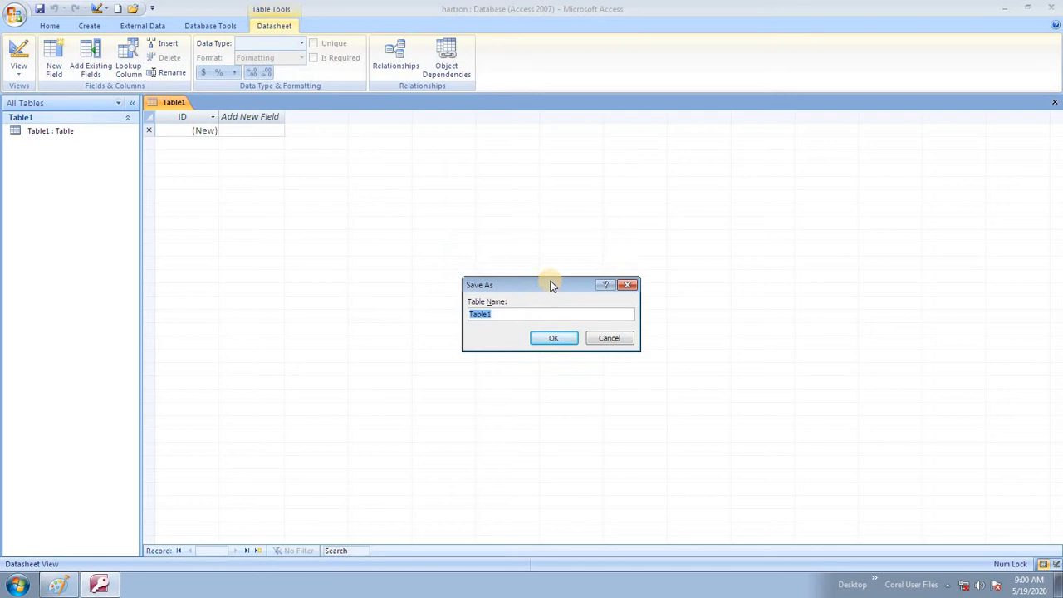
pyautogui.write('student')
pyautogui.click(554, 338)
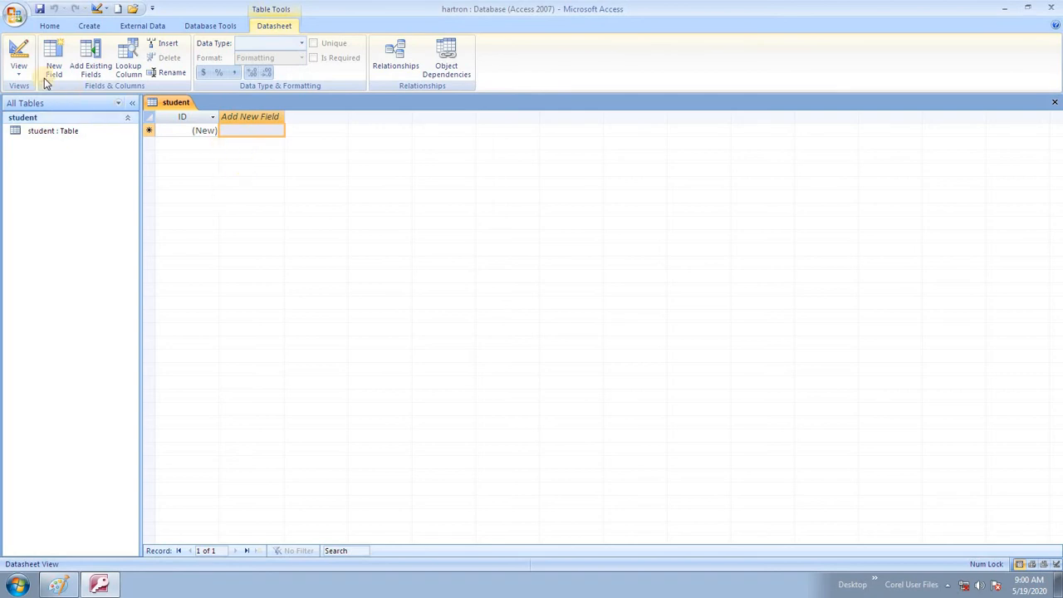
# - Switch the student table to Design View from the View dropdown
pyautogui.click(19, 71)
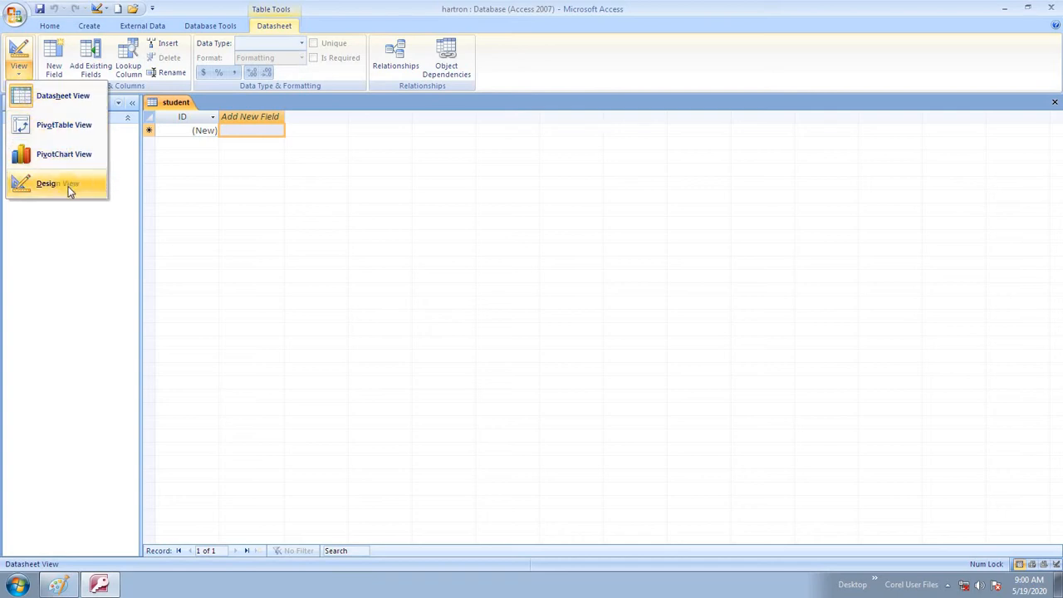
pyautogui.click(66, 185)
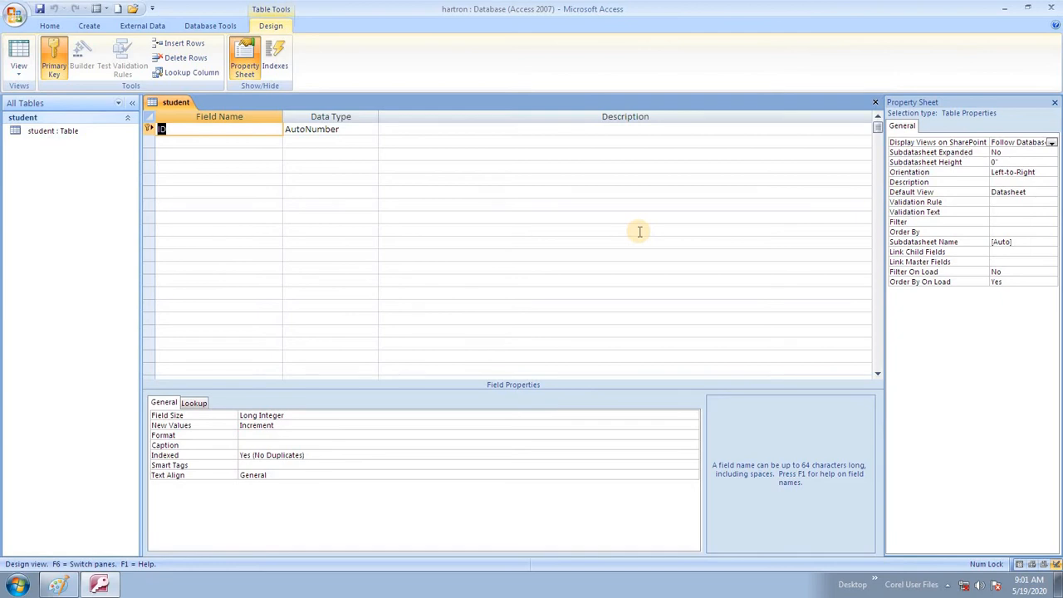
pyautogui.click(324, 128)
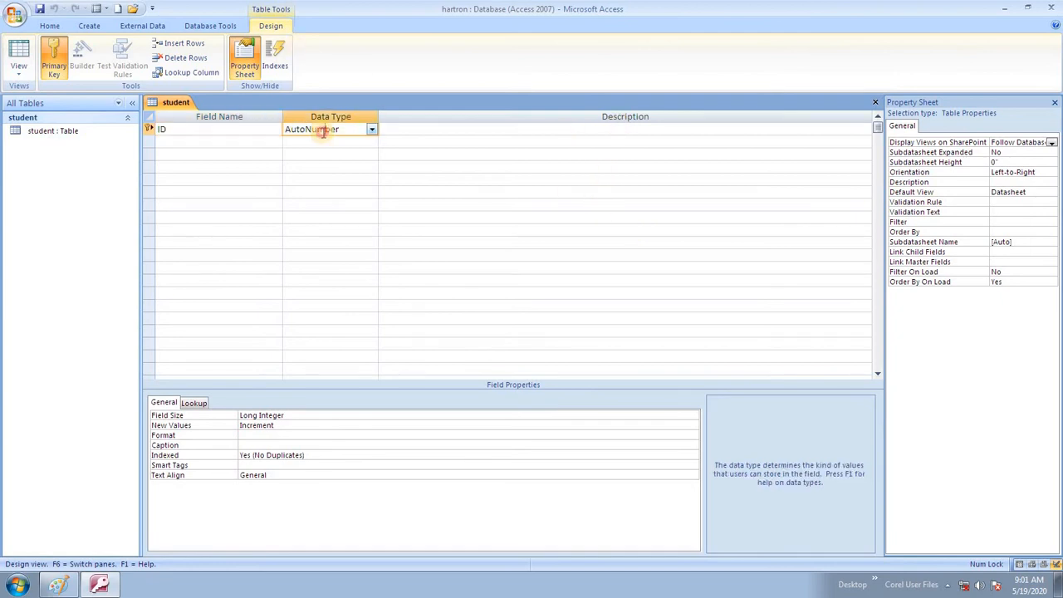
pyautogui.click(369, 129)
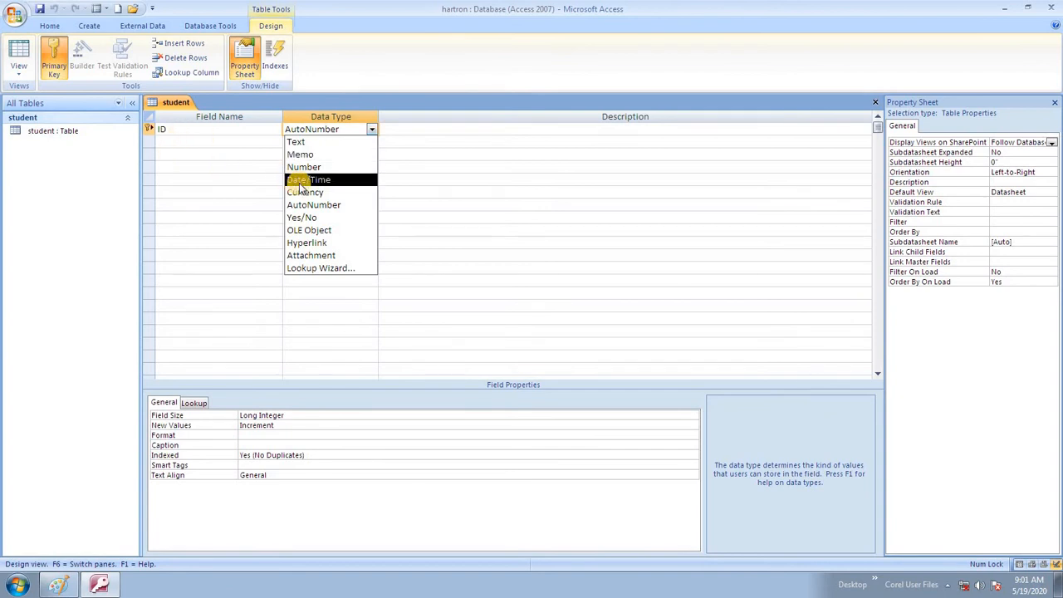
pyautogui.click(207, 177)
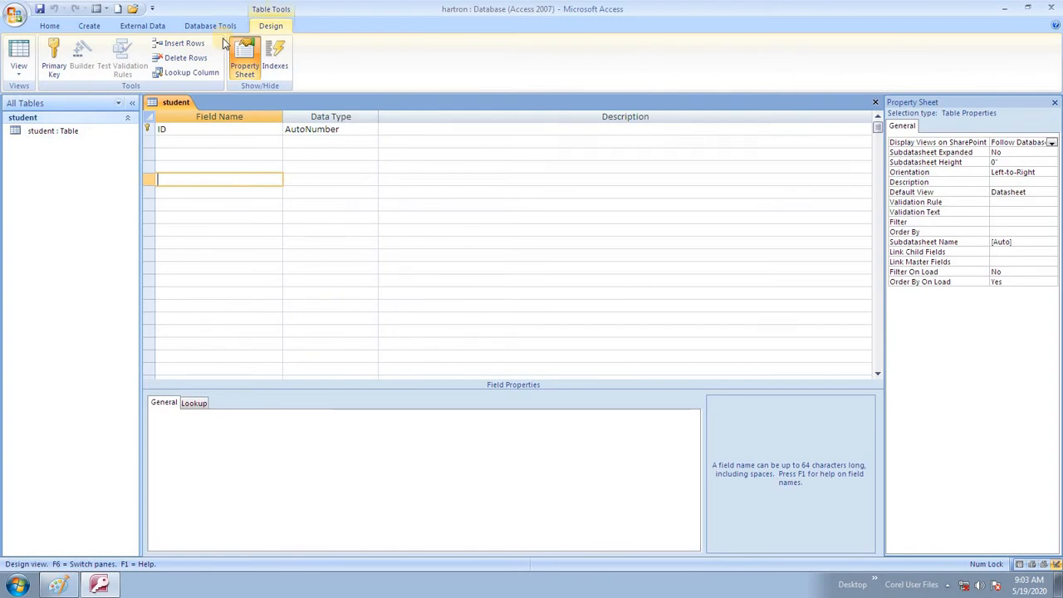
# - Overwrite the ID field name with Rollno, then add an underscore to make Roll_no
pyautogui.click(210, 129)
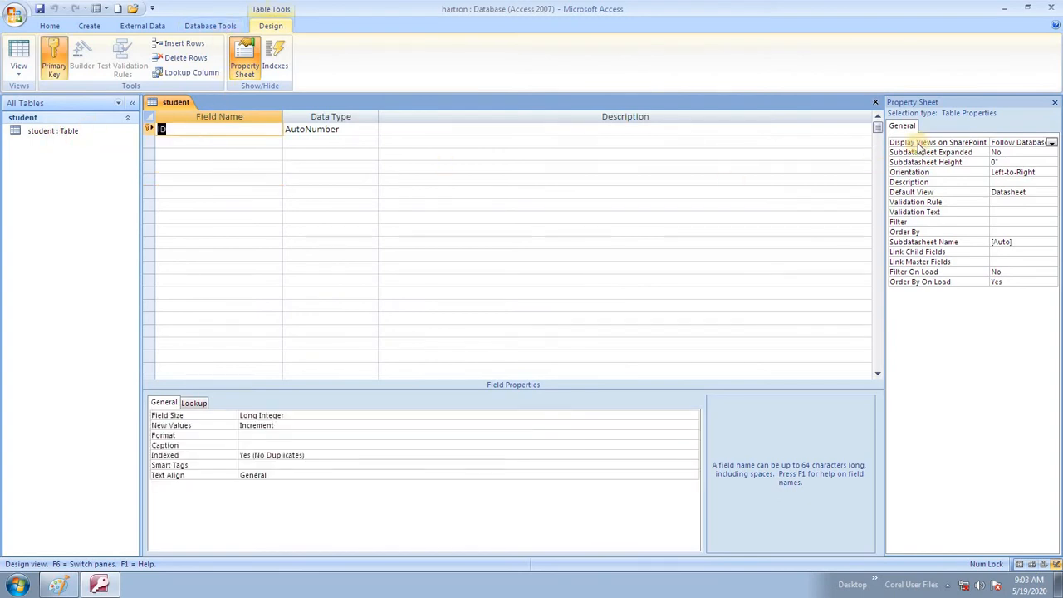
pyautogui.press('BackSpace')
pyautogui.press('BackSpace')
pyautogui.write('Rollno')
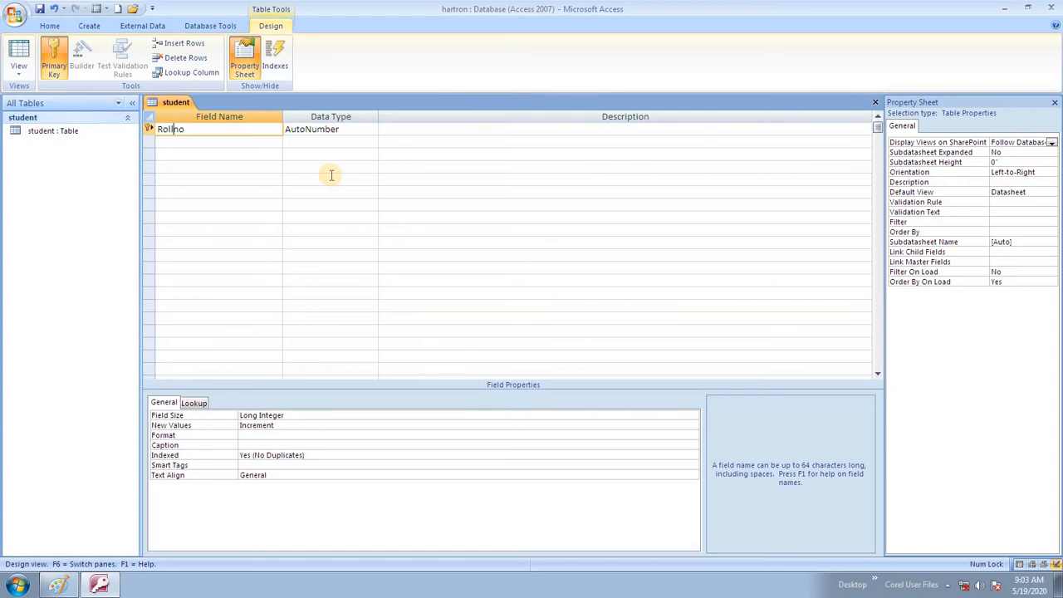
pyautogui.write('_')
# - Remove the underscore so the first field is Rollno, kept as AutoNumber with no description
pyautogui.press('BackSpace')
pyautogui.click(239, 127)
pyautogui.click(325, 127)
pyautogui.click(482, 126)
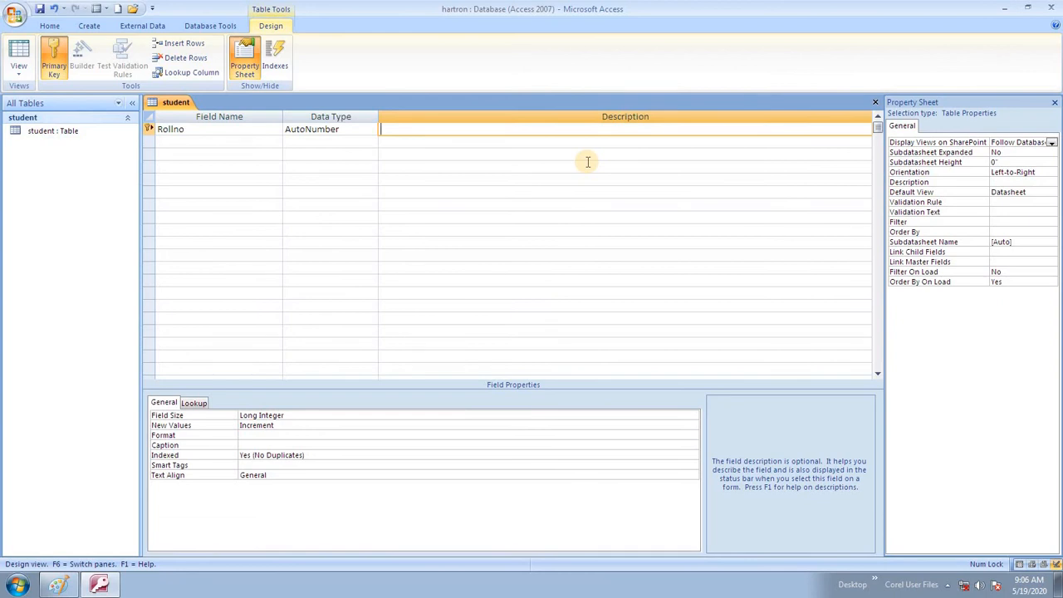
pyautogui.click(173, 141)
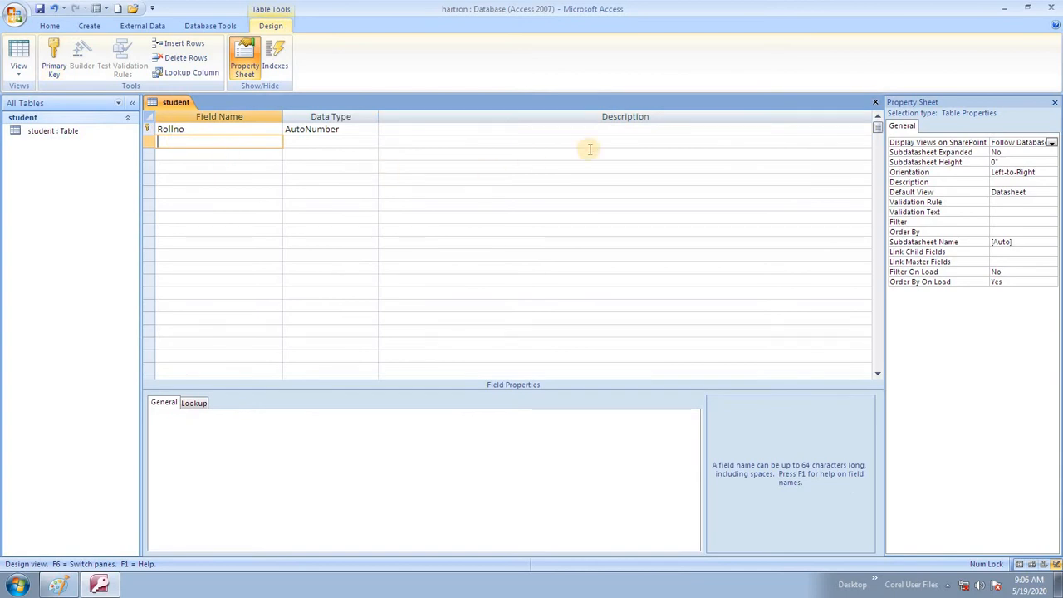
# - Add a second field called Name with the Text data type, accepting the reserved-word warning
pyautogui.write('Name')
pyautogui.press('BackSpace')
pyautogui.press('BackSpace')
pyautogui.press('BackSpace')
pyautogui.write('ame')
pyautogui.press('Tab')
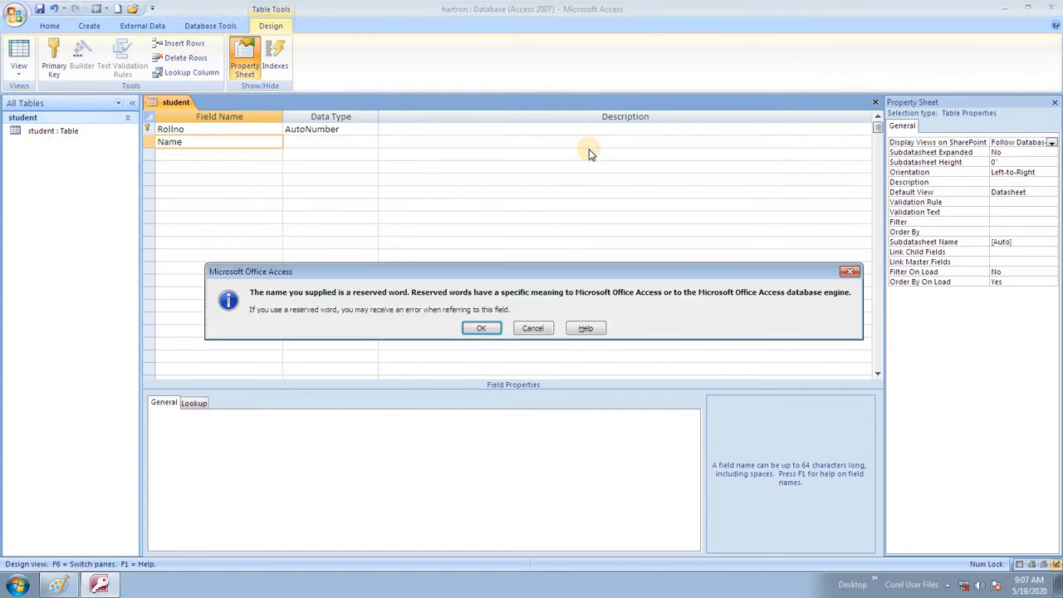
pyautogui.press('Return')
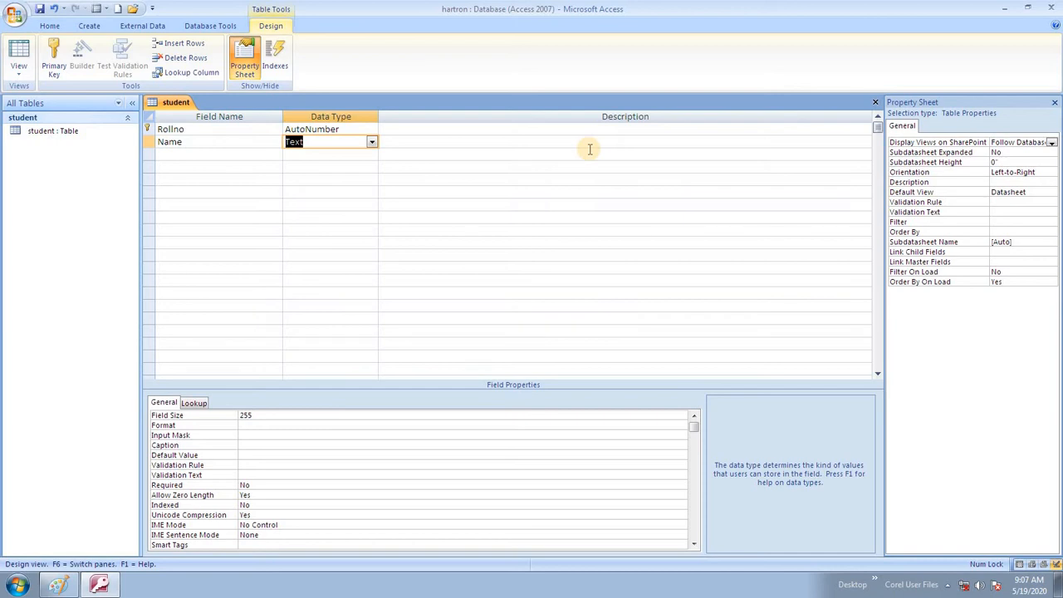
pyautogui.press('Tab')
pyautogui.press('Tab')
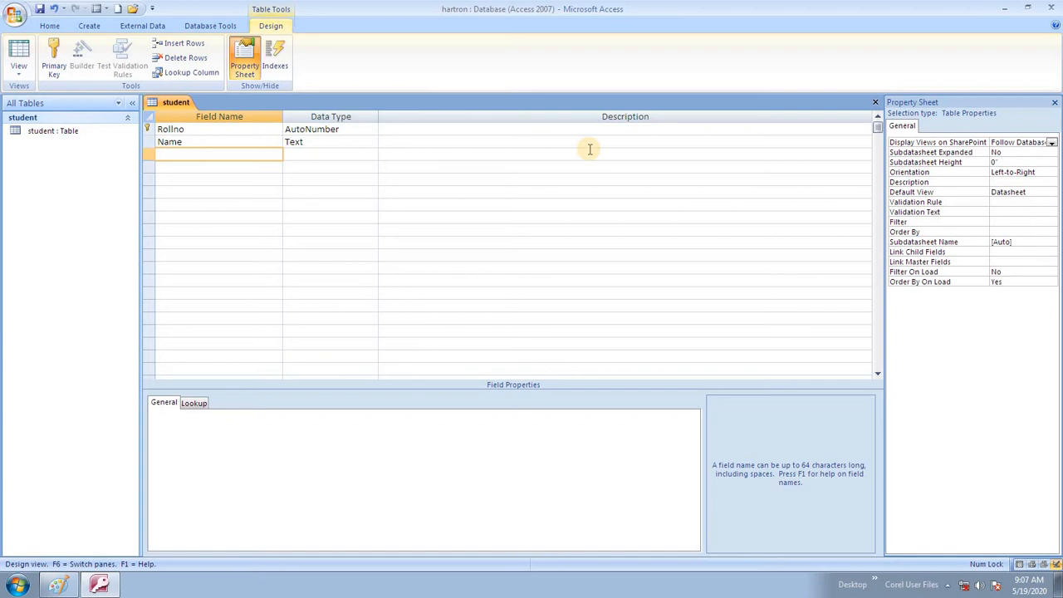
# - Add an Age field as Number and a DOB field as Date/Time
pyautogui.write('Age')
pyautogui.press('Tab')
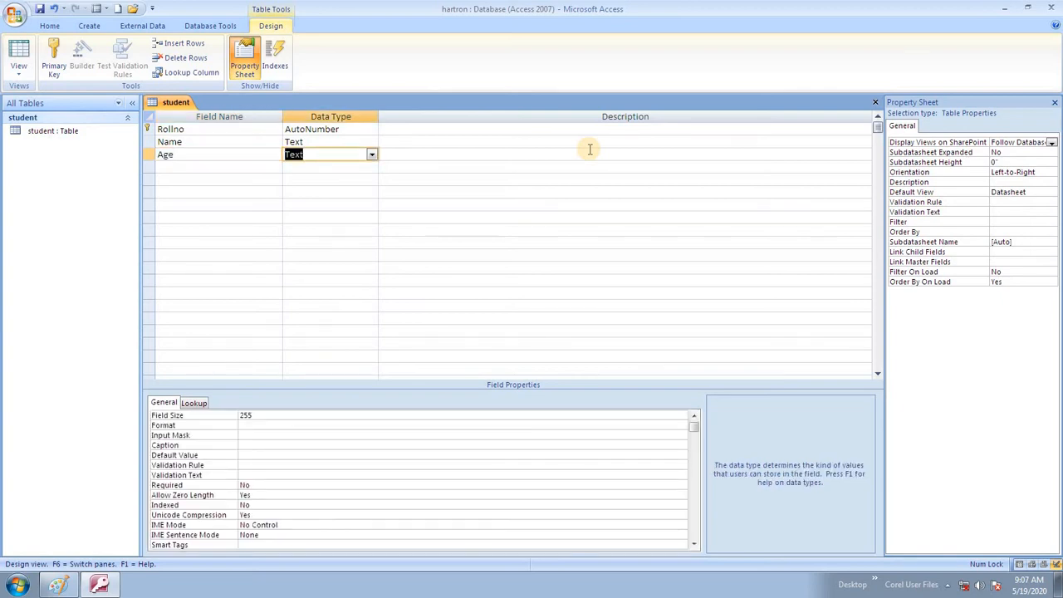
pyautogui.write('number')
pyautogui.hotkey('shift', 'Tab')
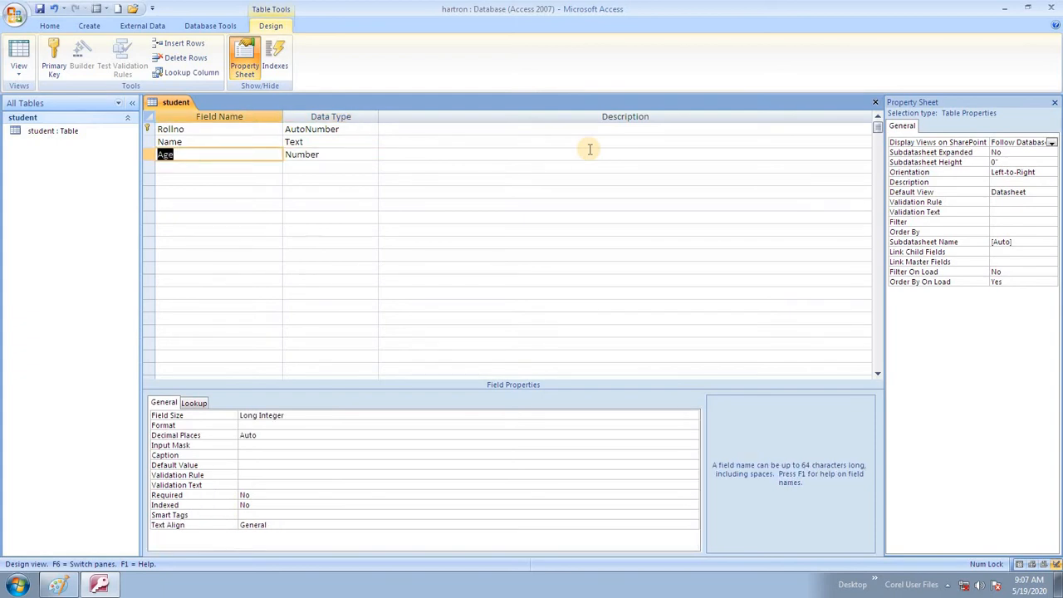
pyautogui.write('DOB')
pyautogui.press('Tab')
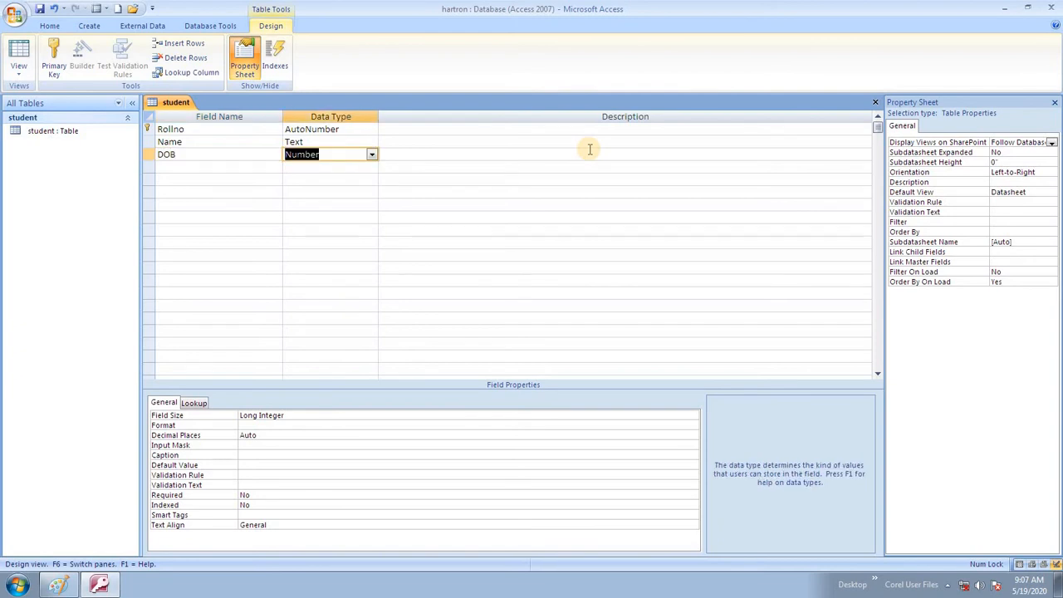
pyautogui.write('date/Time')
pyautogui.press('Tab')
pyautogui.press('Tab')
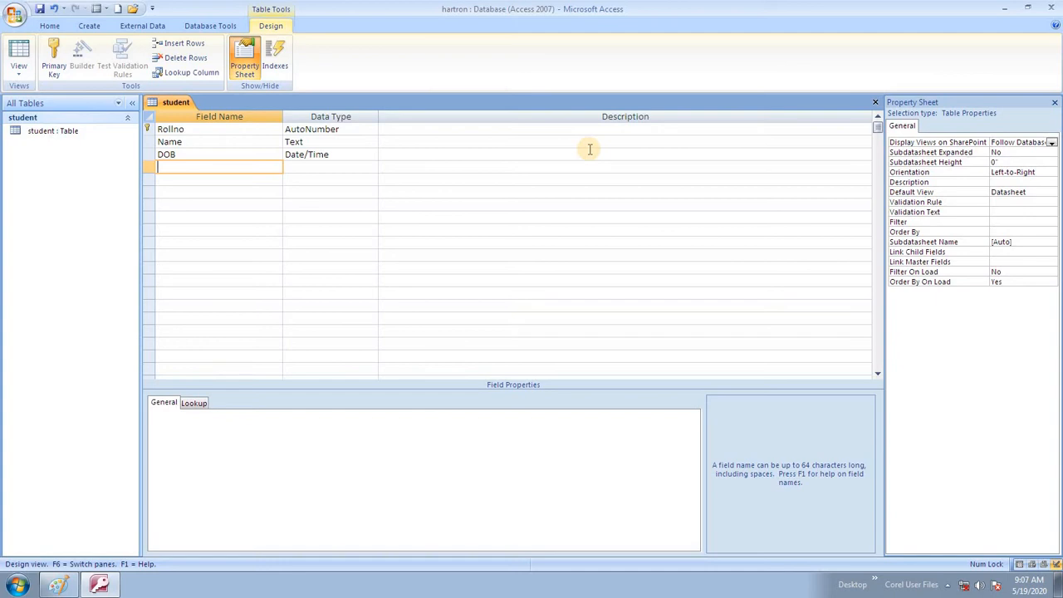
# - Add Course as Text and Fees as Number, then save the table design
pyautogui.write('Course')
pyautogui.press('Tab')
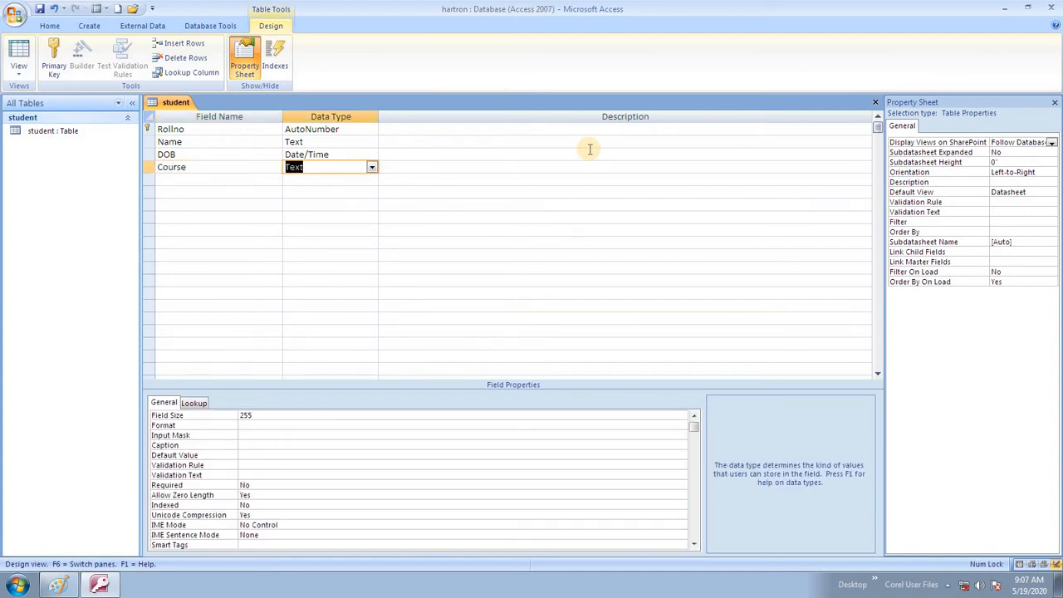
pyautogui.press('Tab')
pyautogui.press('Tab')
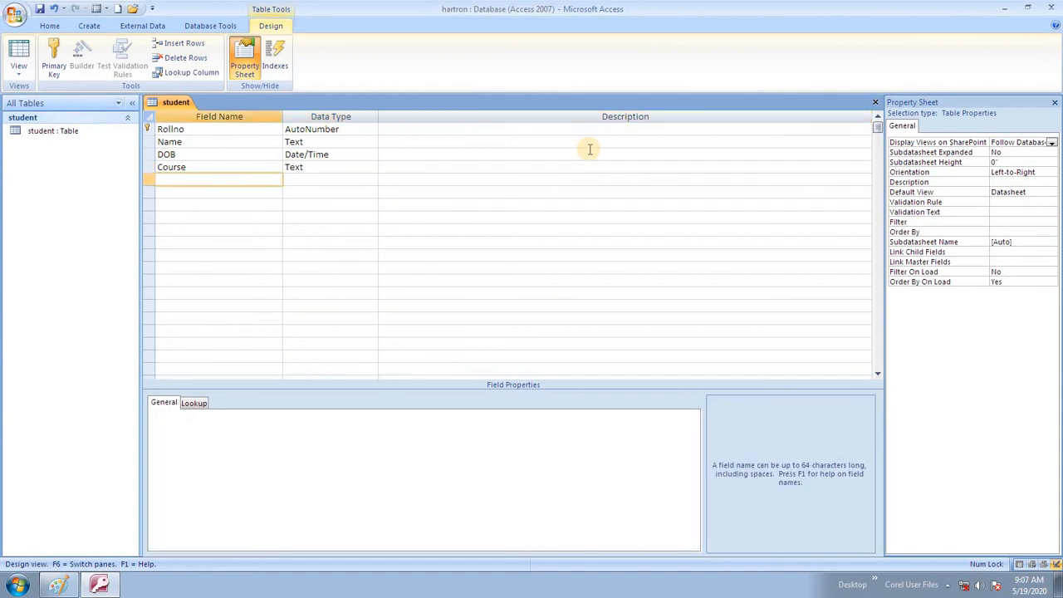
pyautogui.write('Fees')
pyautogui.press('Tab')
pyautogui.write('n')
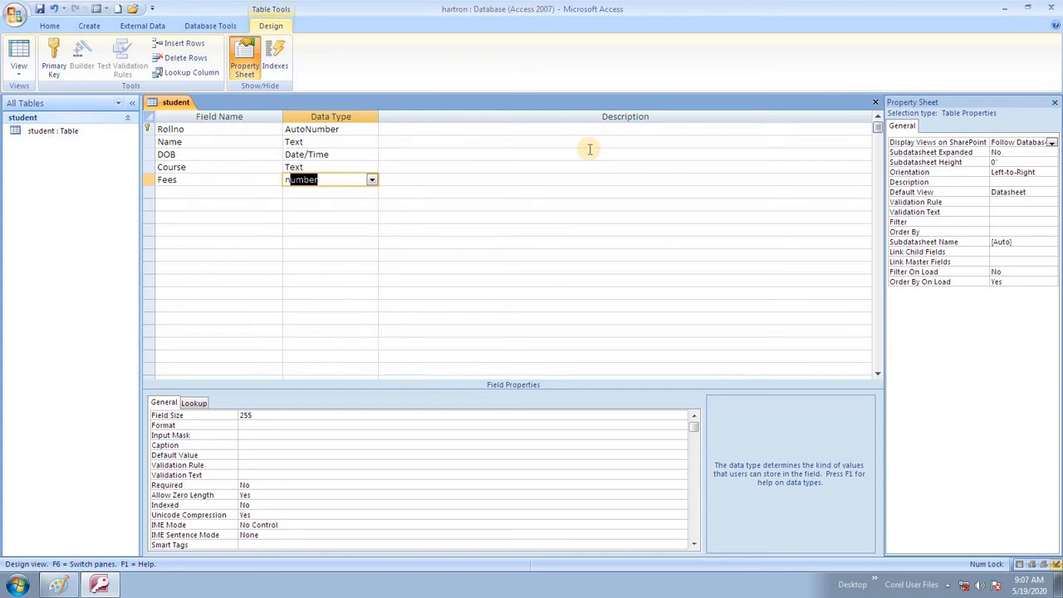
pyautogui.hotkey('ctrl', 's')
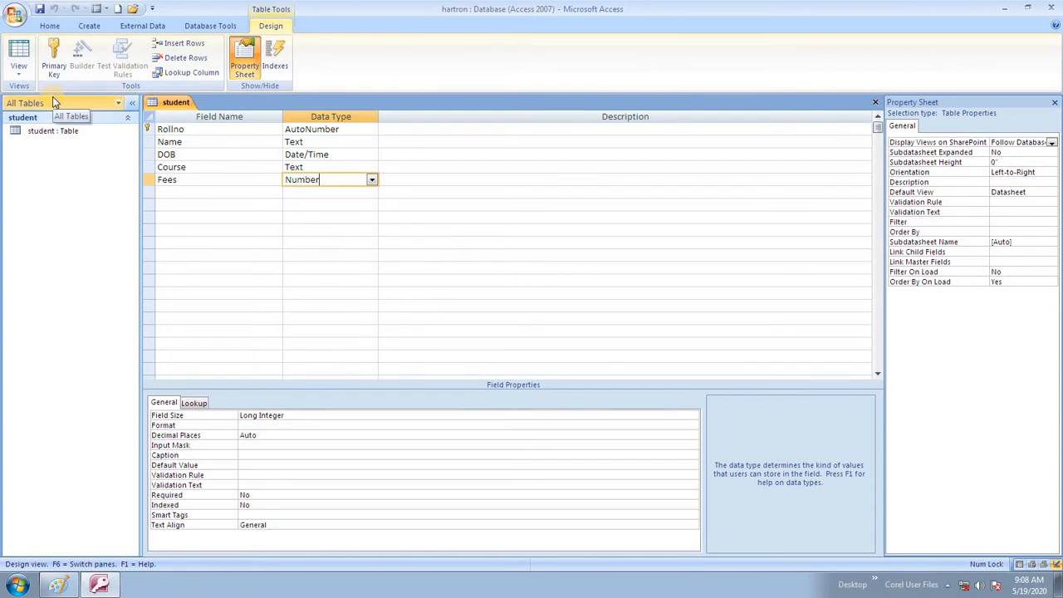
# - Switch the student table to Datasheet View from the View dropdown
pyautogui.click(18, 70)
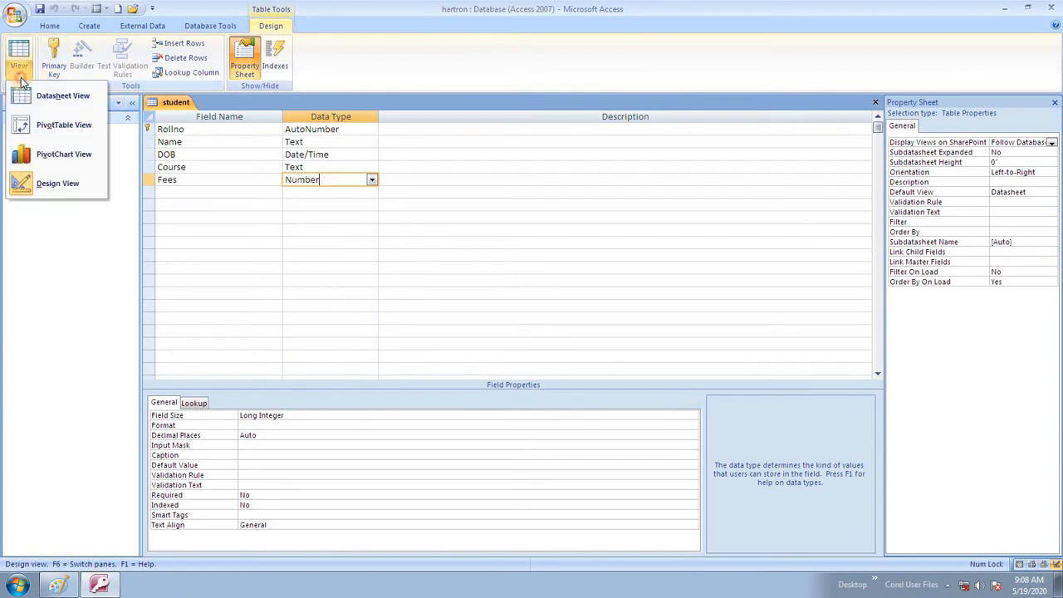
pyautogui.click(87, 100)
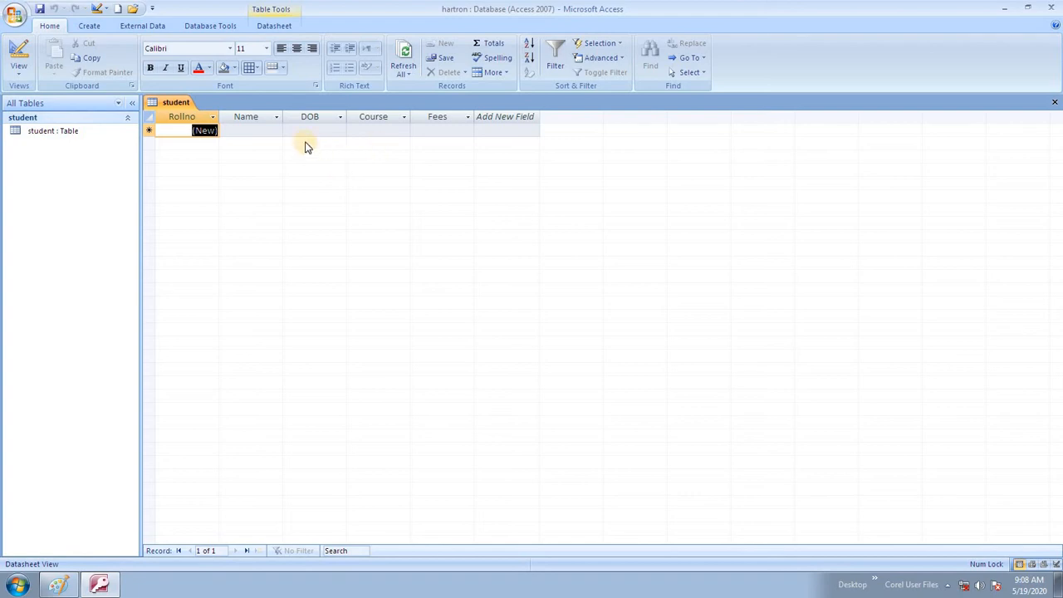
# - Type the student's name into the first record's Name cell
pyautogui.click(258, 130)
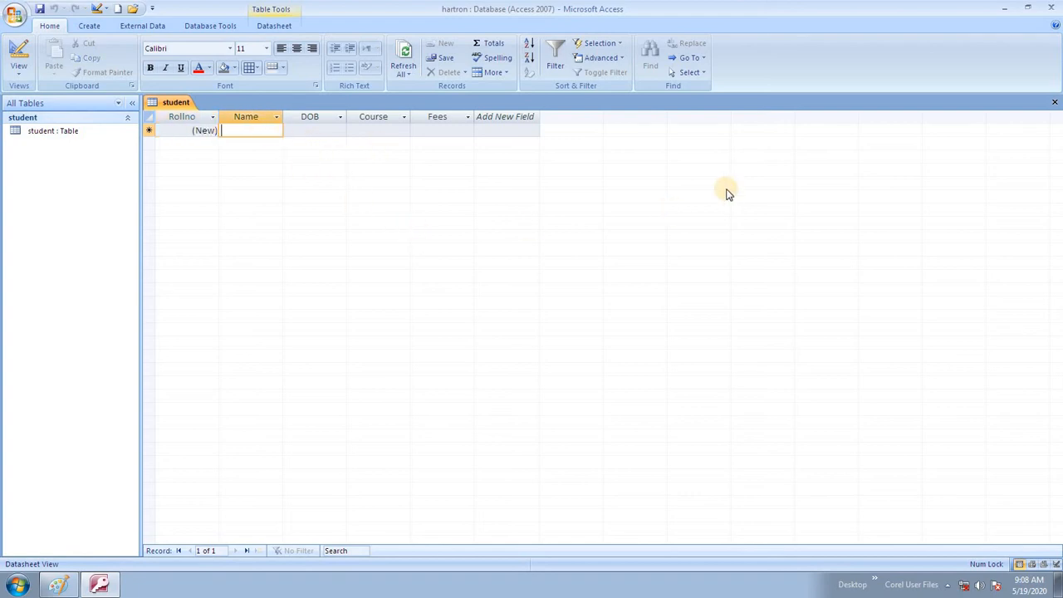
pyautogui.click(182, 131)
pyautogui.click(241, 133)
pyautogui.write('Ra')
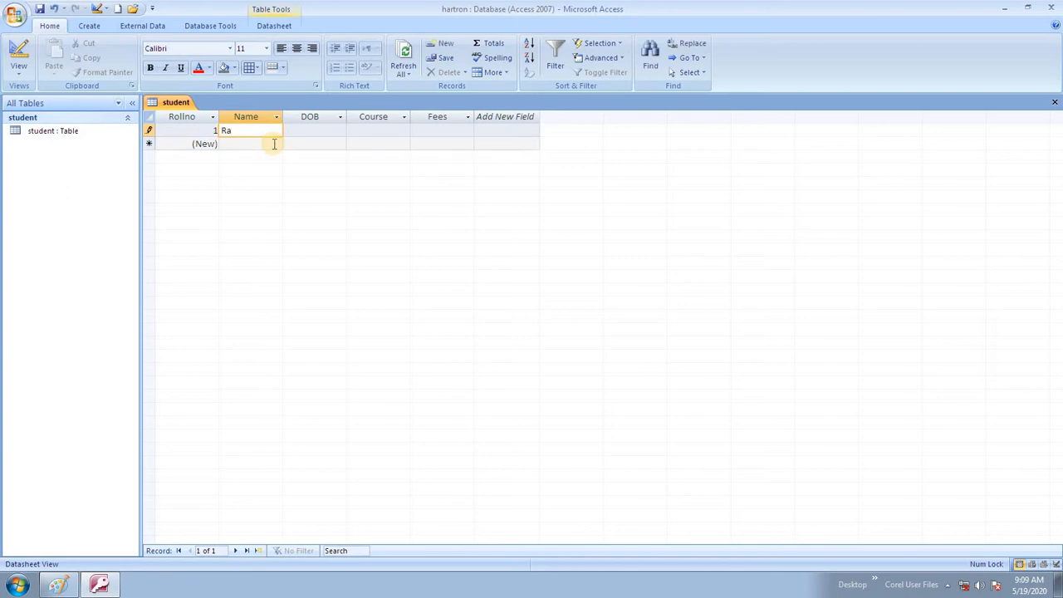
pyautogui.write('m')
pyautogui.press('Tab')
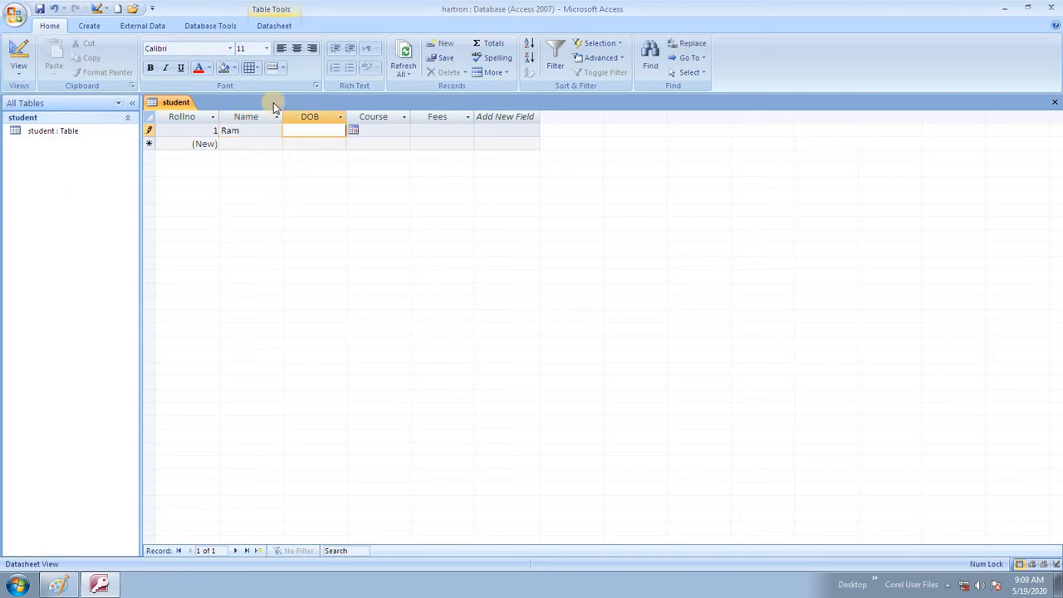
# - Set the first record's DOB to 12 February 2019 with the date picker
pyautogui.click(353, 131)
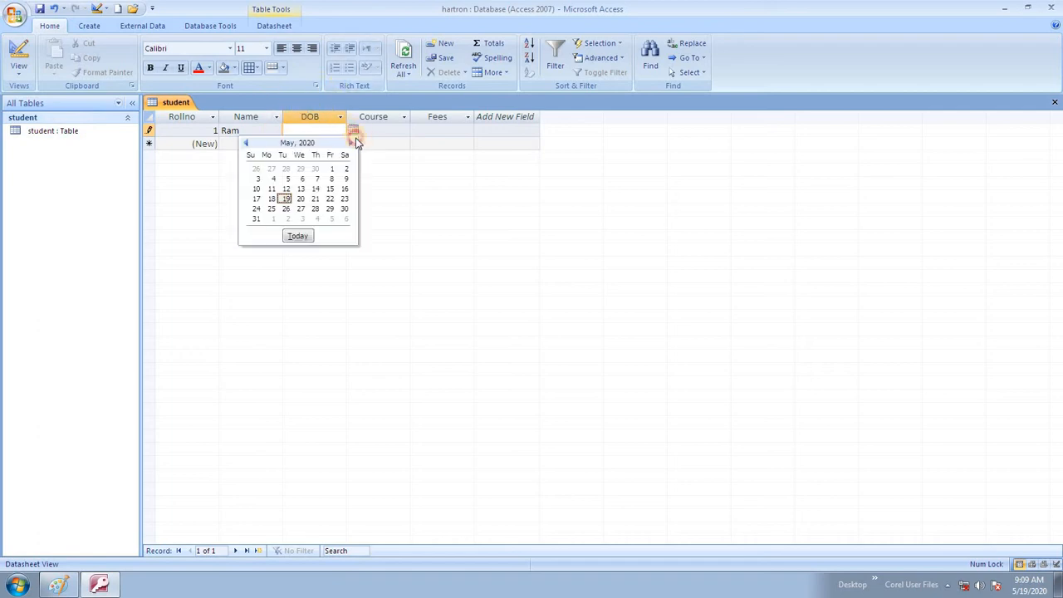
pyautogui.click(246, 143)
pyautogui.click(246, 143)
pyautogui.click(246, 143)
pyautogui.click(246, 143)
pyautogui.click(246, 143)
pyautogui.click(246, 143)
pyautogui.click(246, 143)
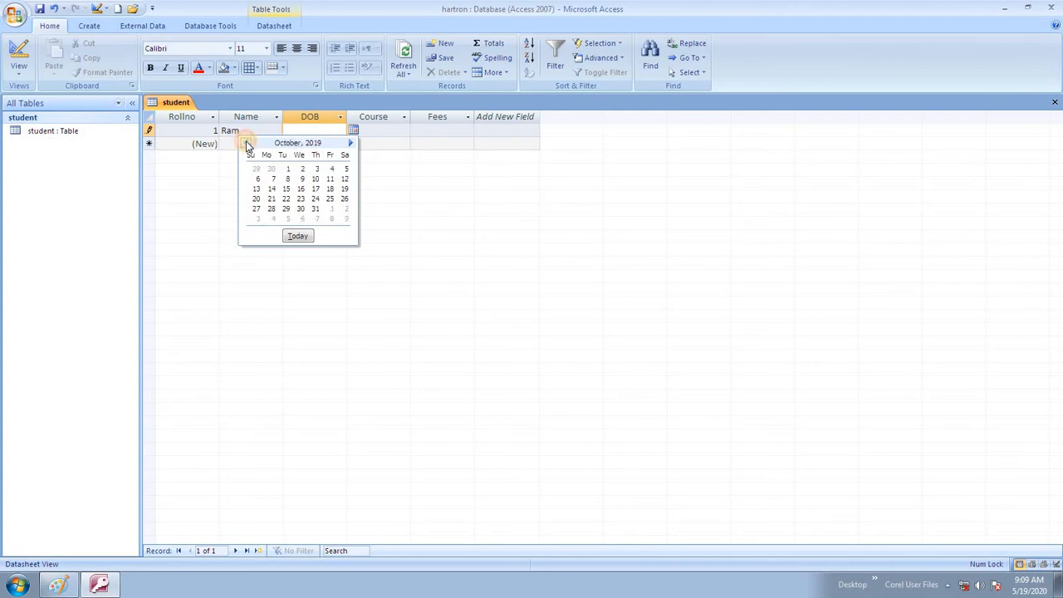
pyautogui.click(246, 143)
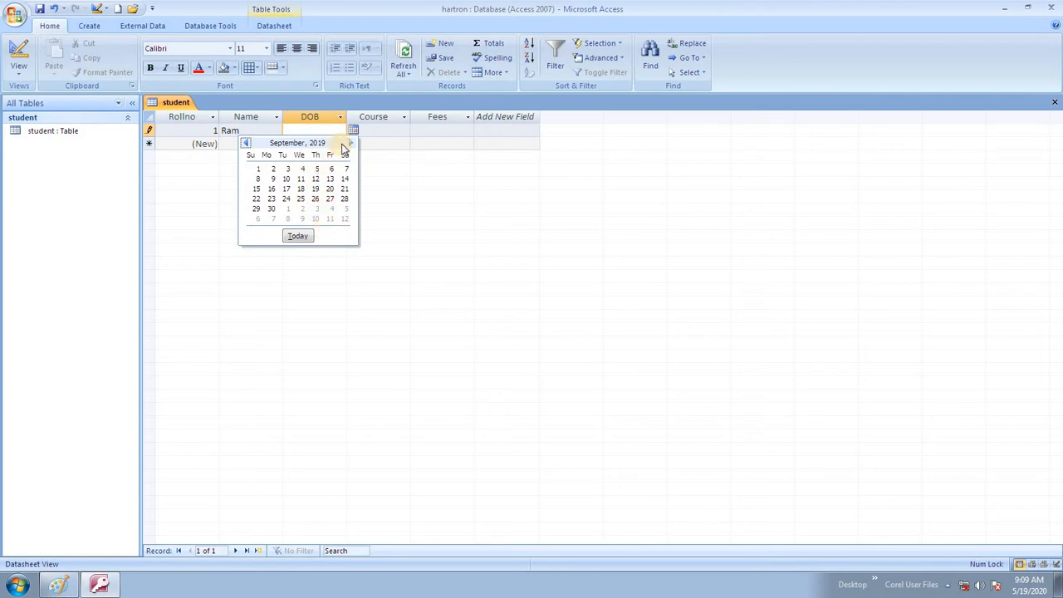
pyautogui.click(246, 144)
pyautogui.click(247, 144)
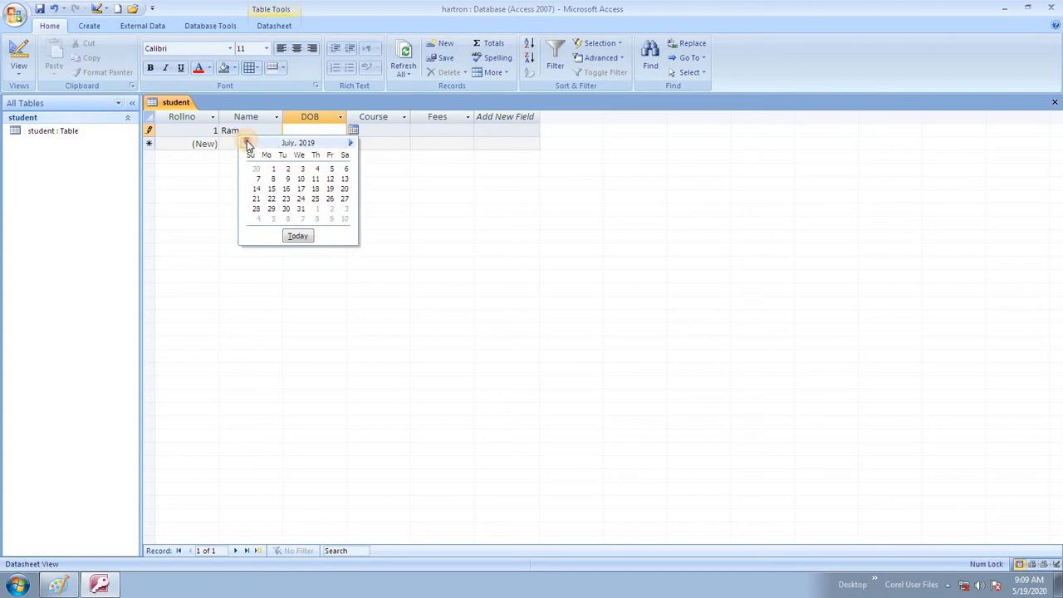
pyautogui.click(247, 143)
pyautogui.click(247, 143)
pyautogui.click(246, 144)
pyautogui.click(246, 144)
pyautogui.click(246, 144)
pyautogui.click(285, 190)
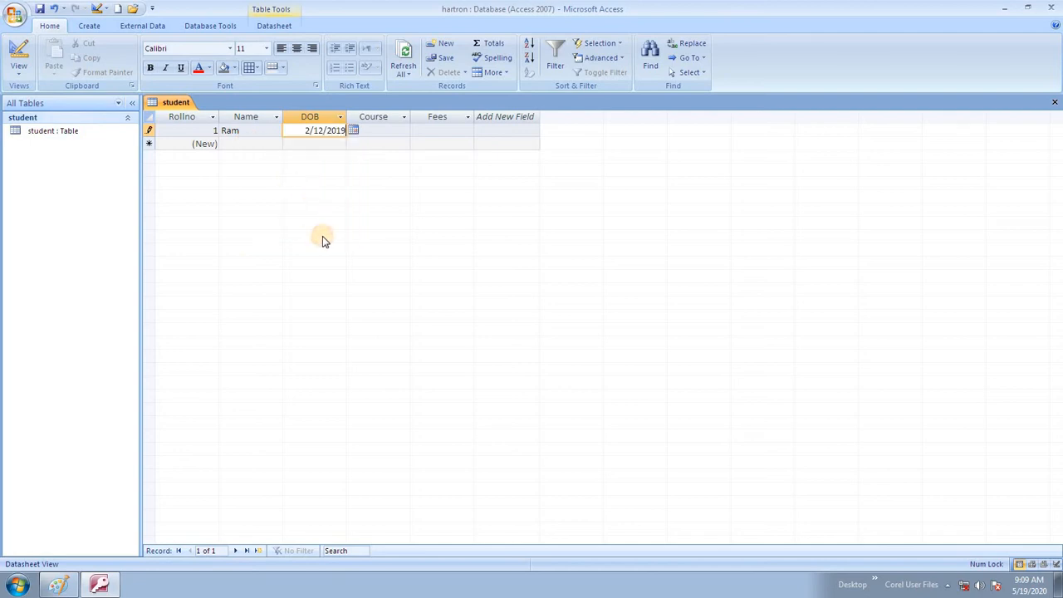
# - Enter course HDFA and fees 21000, then save the first record
pyautogui.click(362, 131)
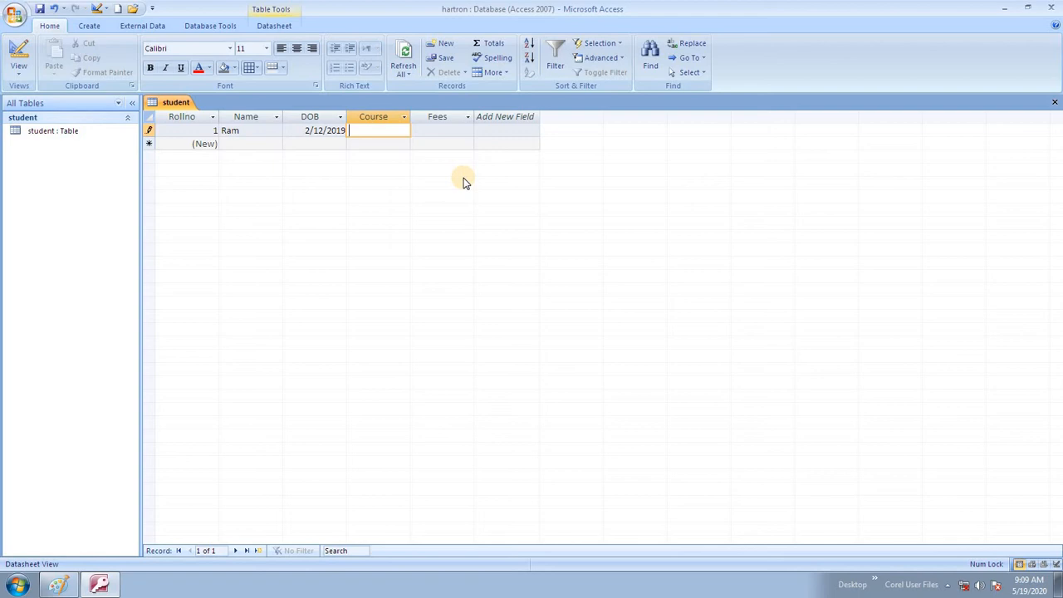
pyautogui.write('HDFA')
pyautogui.press('Tab')
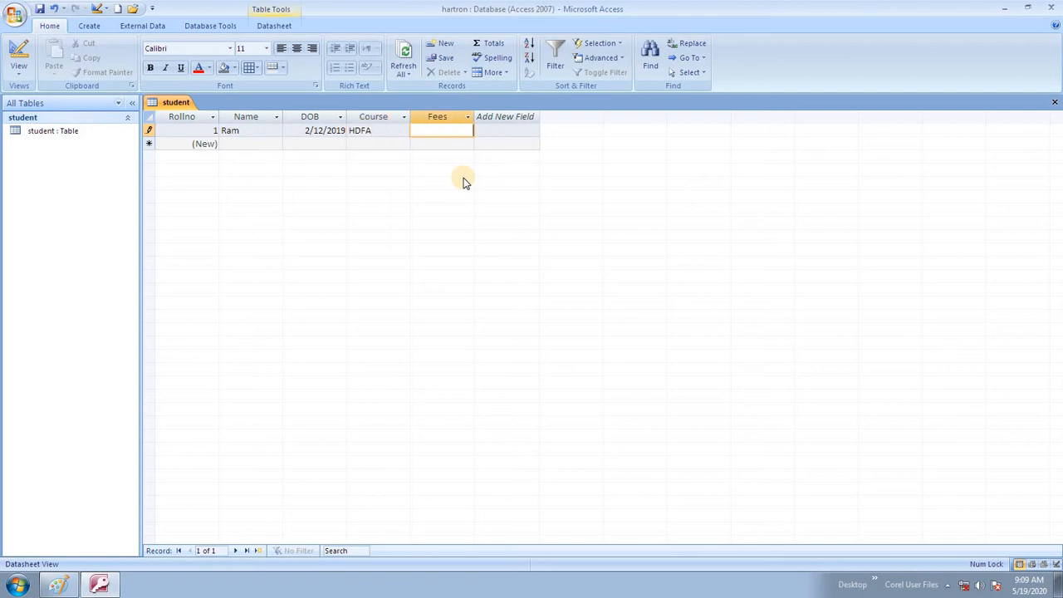
pyautogui.write('21000')
pyautogui.hotkey('ctrl', 's')
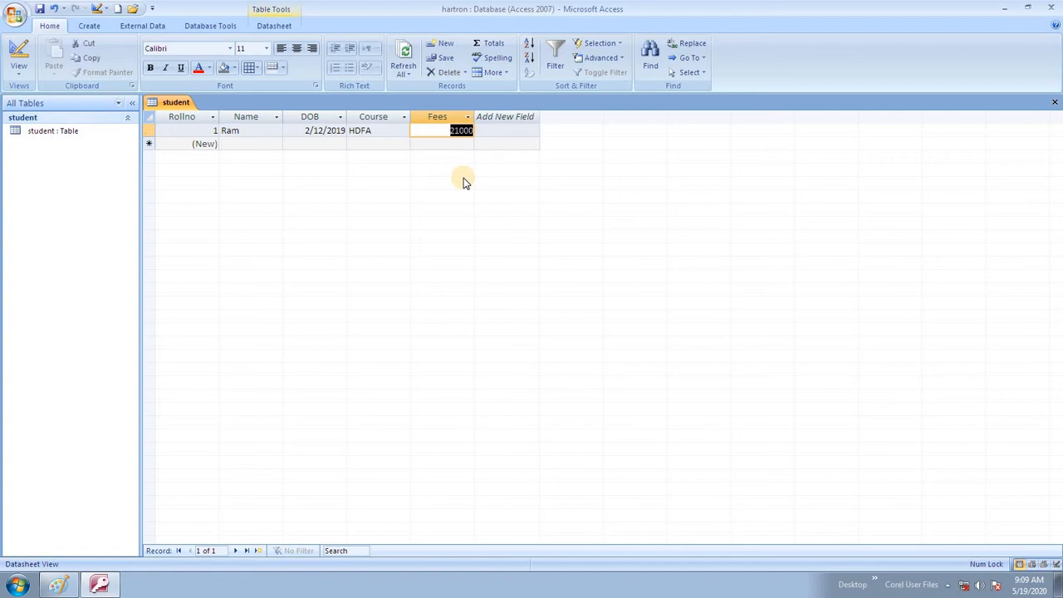
pyautogui.press('Tab')
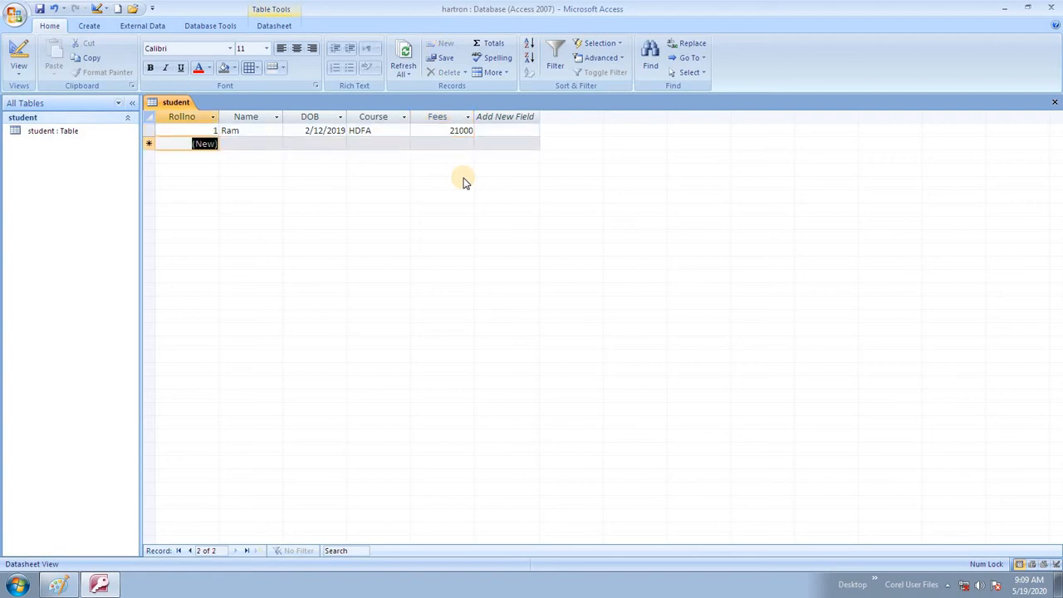
pyautogui.press('Tab')
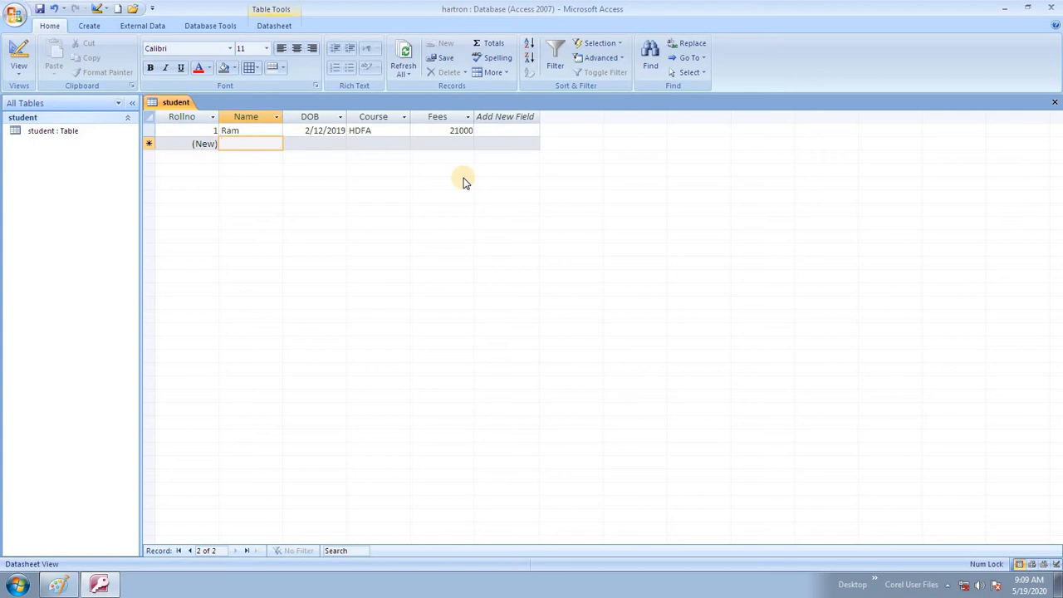
# - Enter the second student: name, DOB 4 May 2020, course CCFA, fees 12000
pyautogui.write('Sunil')
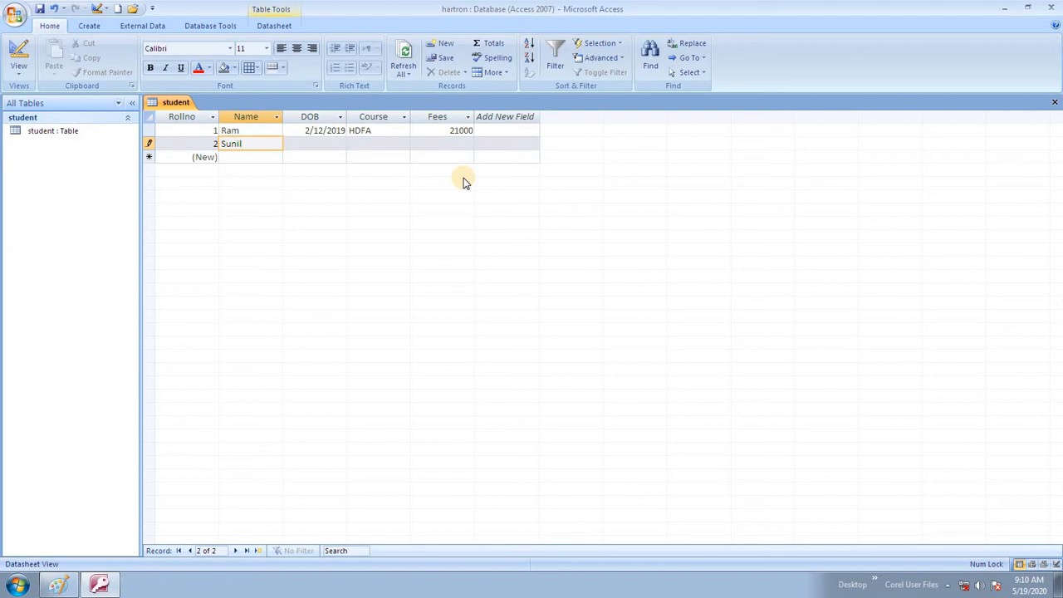
pyautogui.press('Tab')
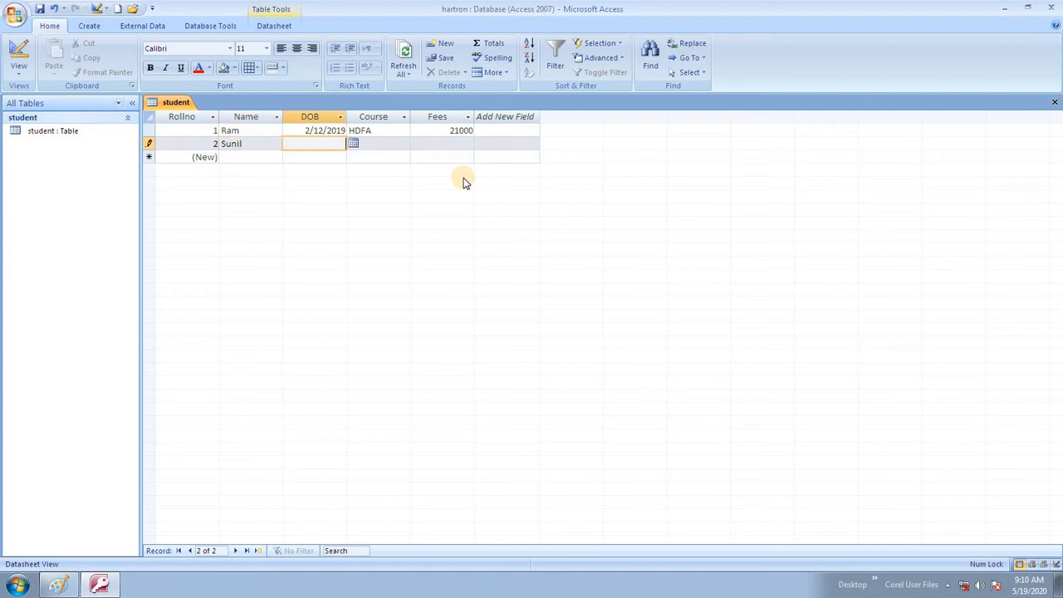
pyautogui.click(353, 143)
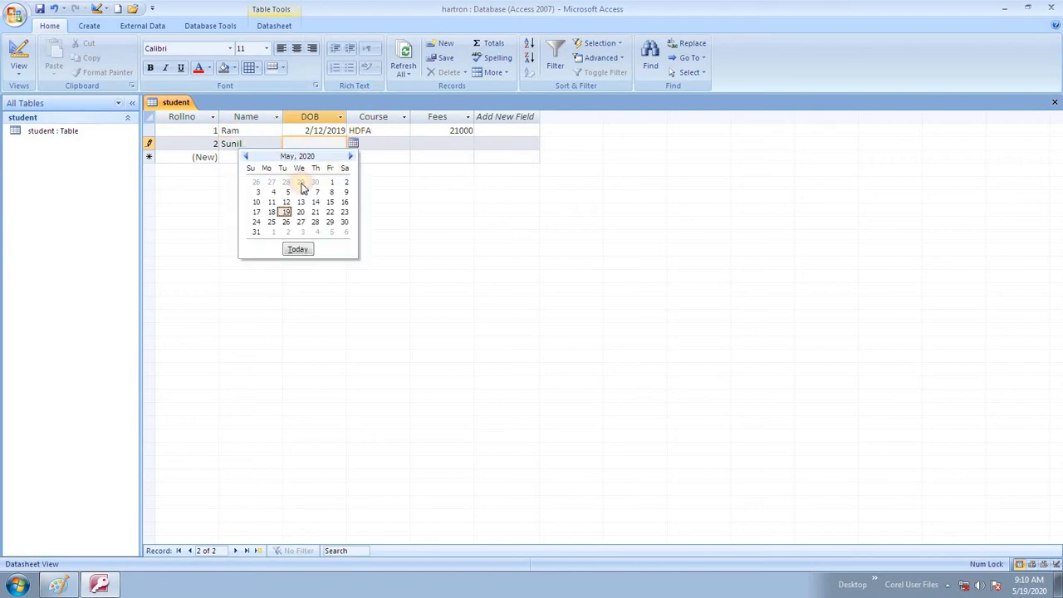
pyautogui.click(264, 192)
pyautogui.press('Tab')
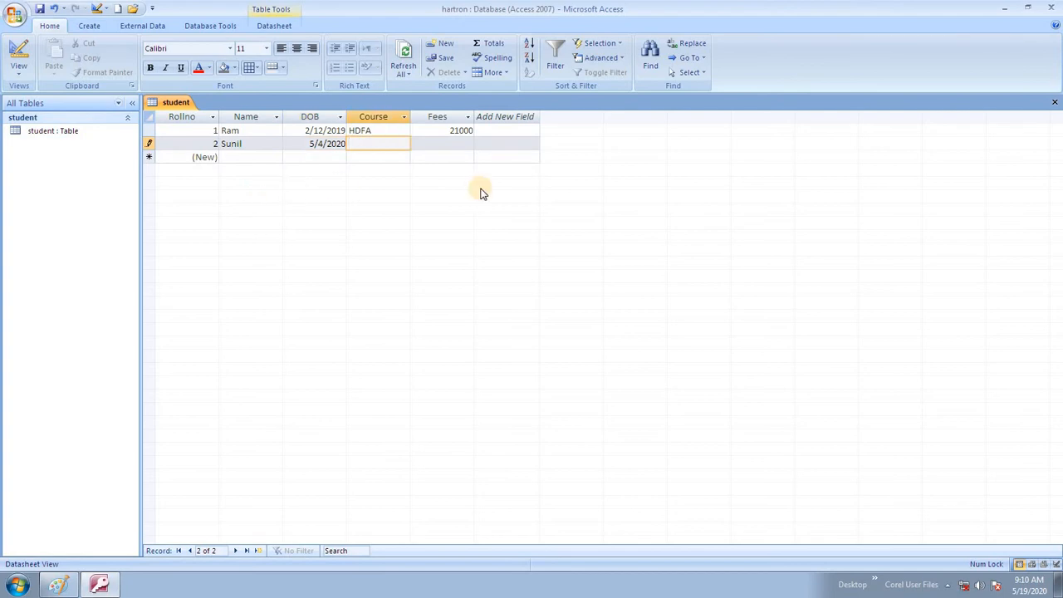
pyautogui.write('CCFA')
pyautogui.press('Tab')
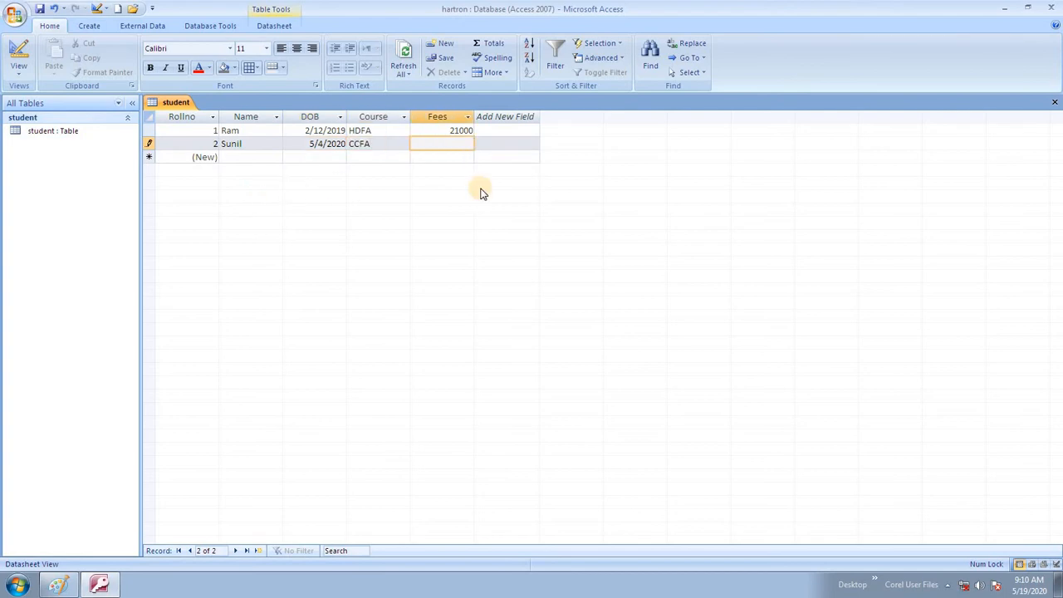
pyautogui.write('12000')
pyautogui.press('Tab')
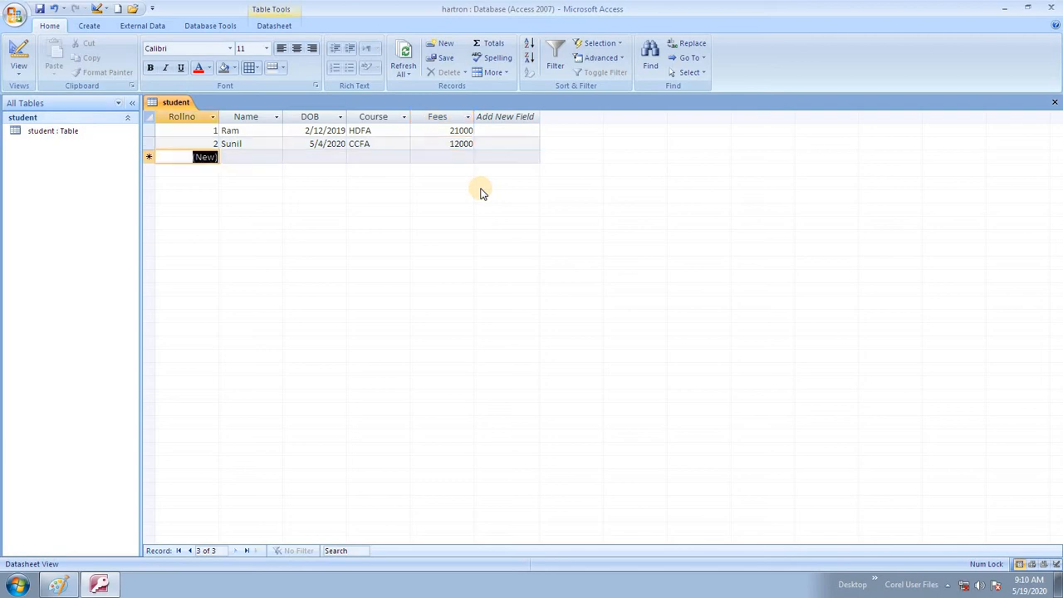
# - Type the third student's name and pick 12 June 2018 as the DOB
pyautogui.press('Tab')
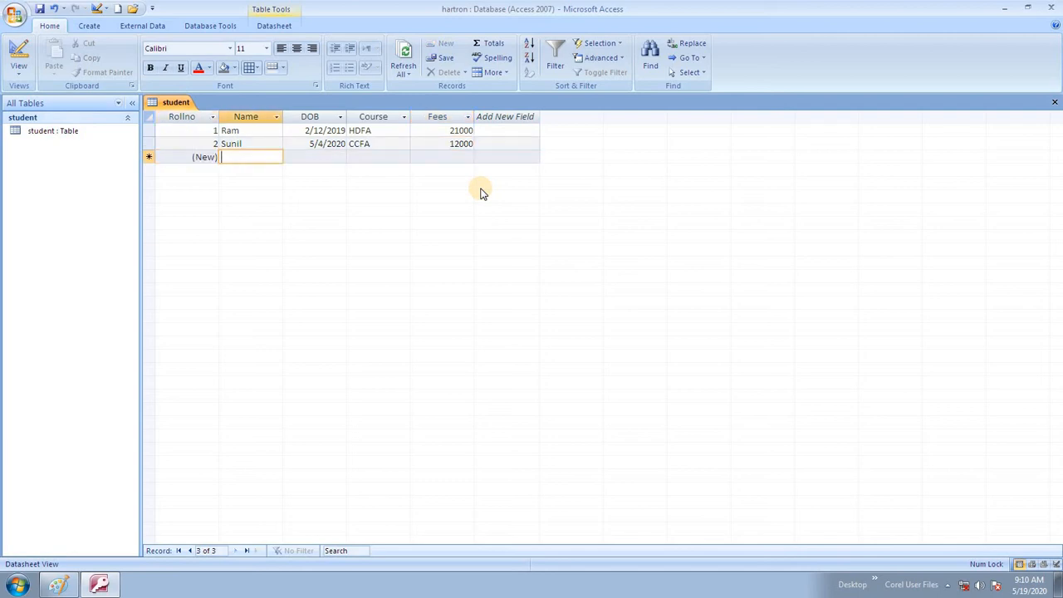
pyautogui.write('Si')
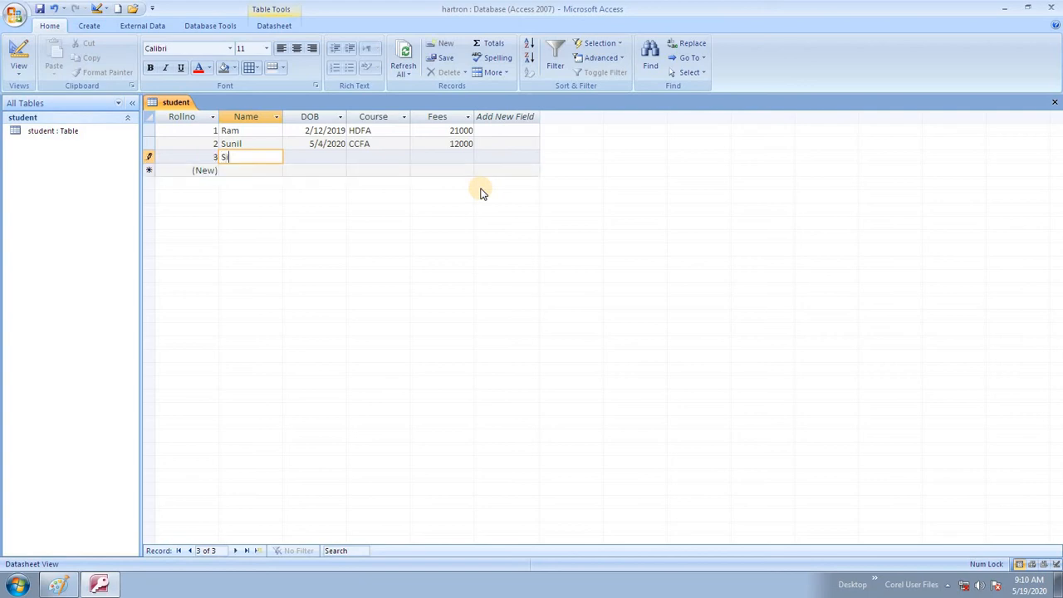
pyautogui.press('BackSpace')
pyautogui.write('hail')
pyautogui.press('Tab')
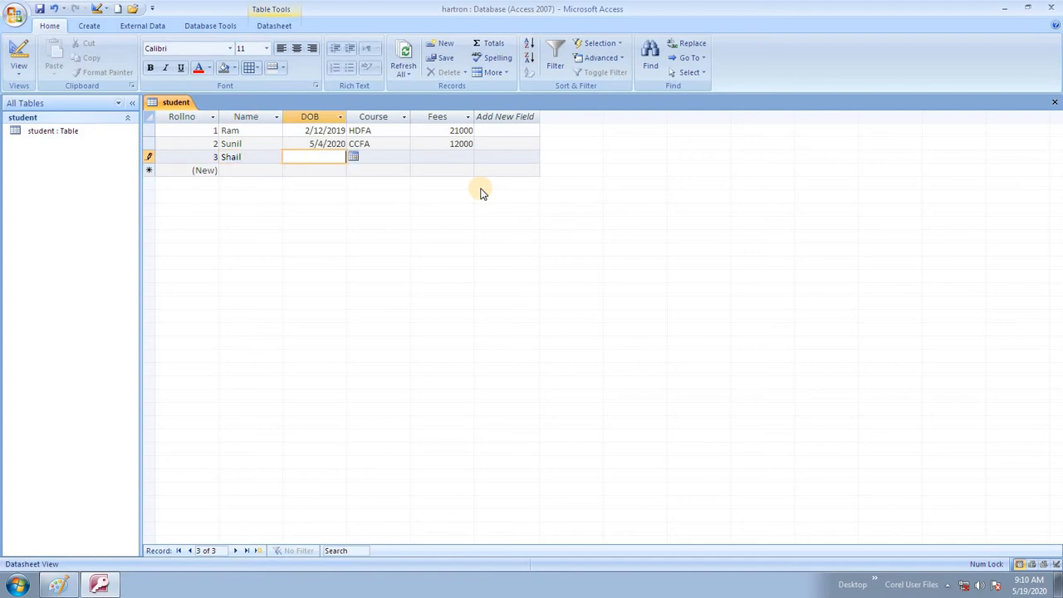
pyautogui.click(353, 157)
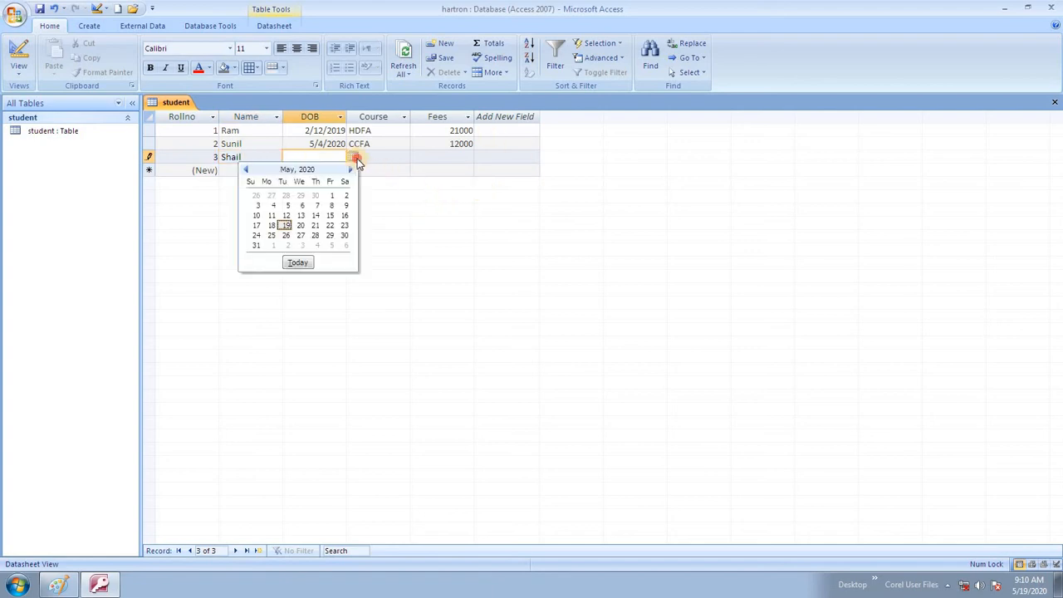
pyautogui.click(248, 170)
pyautogui.click(248, 170)
pyautogui.click(248, 170)
pyautogui.click(248, 171)
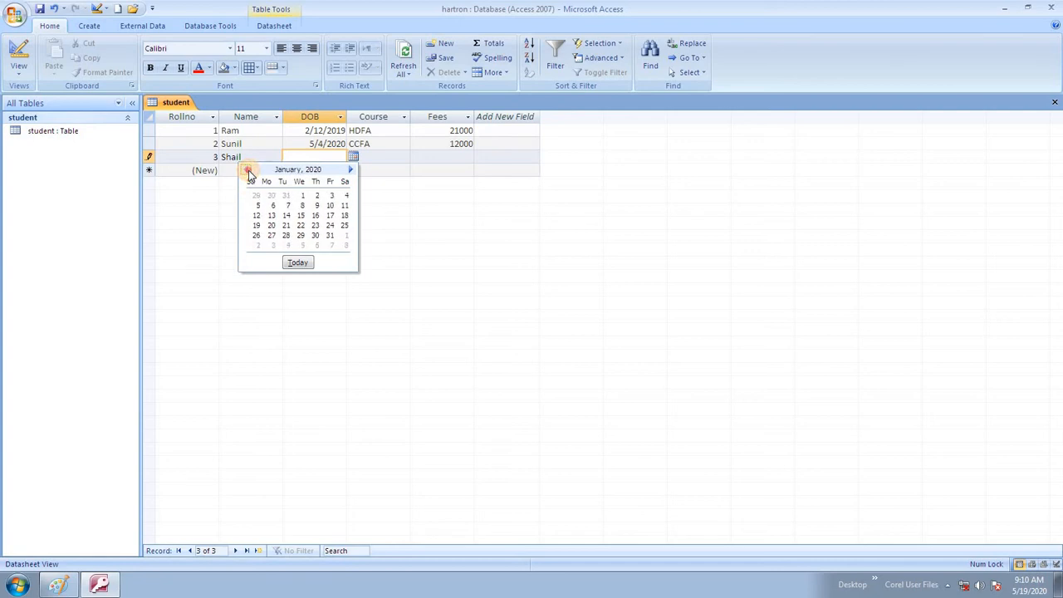
pyautogui.click(249, 171)
pyautogui.click(248, 171)
pyautogui.click(249, 171)
pyautogui.click(249, 171)
pyautogui.click(250, 171)
pyautogui.click(249, 171)
pyautogui.click(250, 170)
pyautogui.click(250, 171)
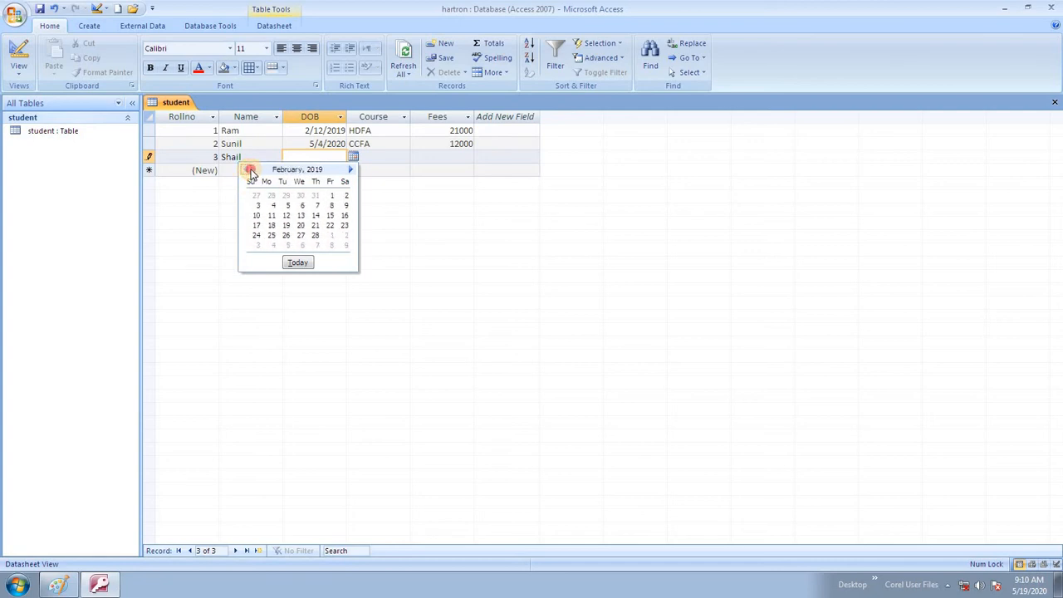
pyautogui.click(249, 171)
pyautogui.click(250, 171)
pyautogui.click(250, 170)
pyautogui.click(250, 170)
pyautogui.click(250, 170)
pyautogui.click(250, 171)
pyautogui.click(250, 170)
pyautogui.click(285, 215)
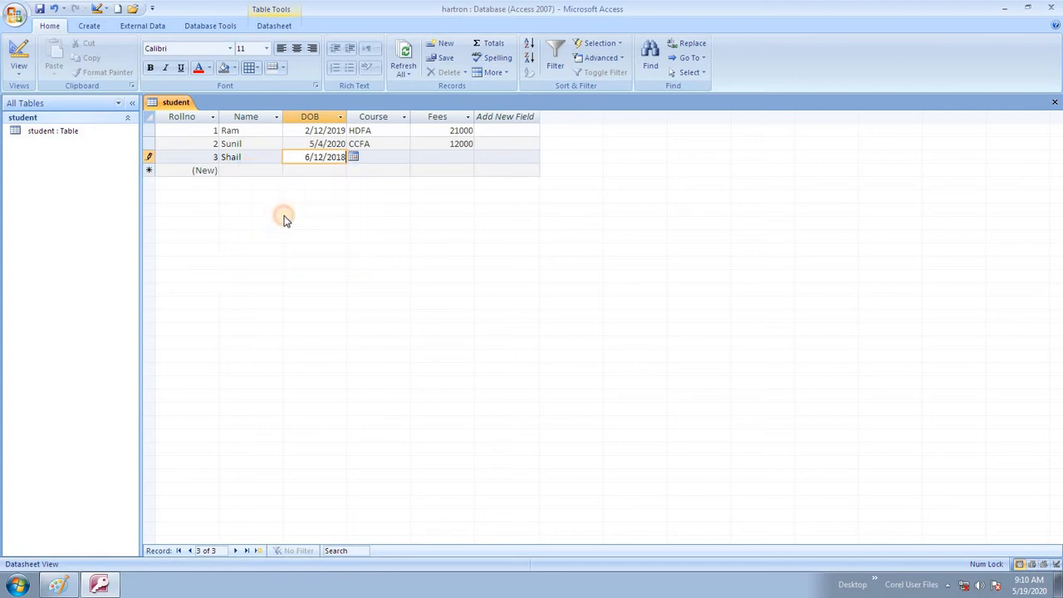
# - Enter course OA and fees 5655 for the third record, saving it
pyautogui.click(365, 159)
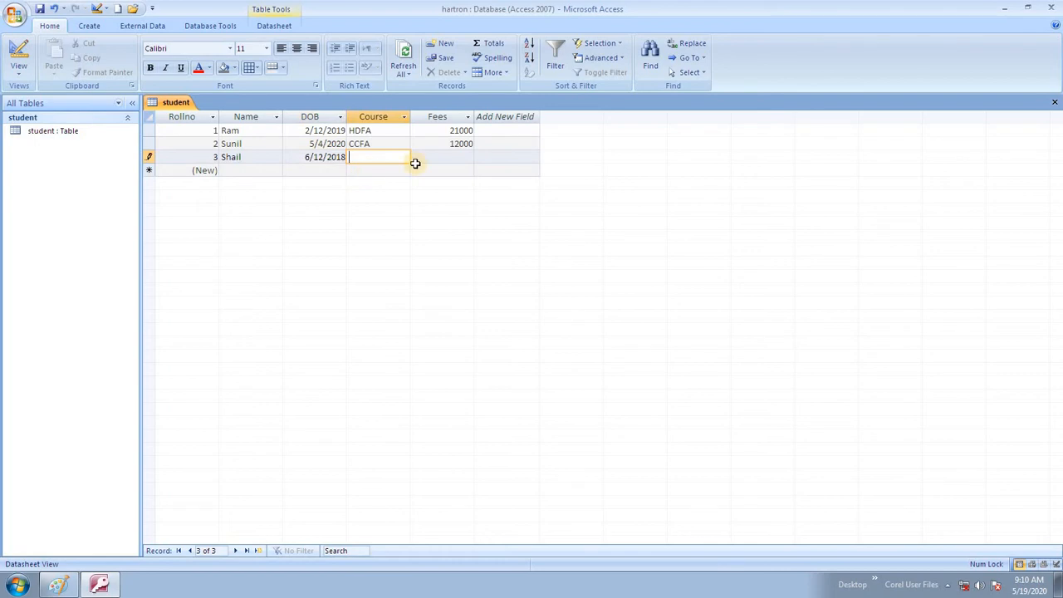
pyautogui.write('OA')
pyautogui.press('Tab')
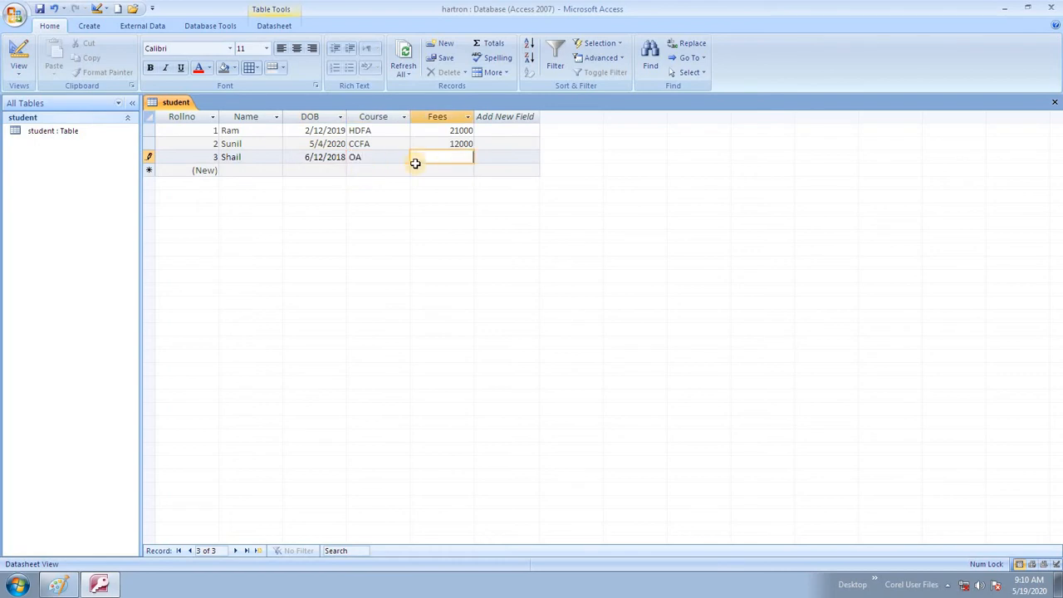
pyautogui.write('5655')
pyautogui.press('Tab')
pyautogui.press('Tab')
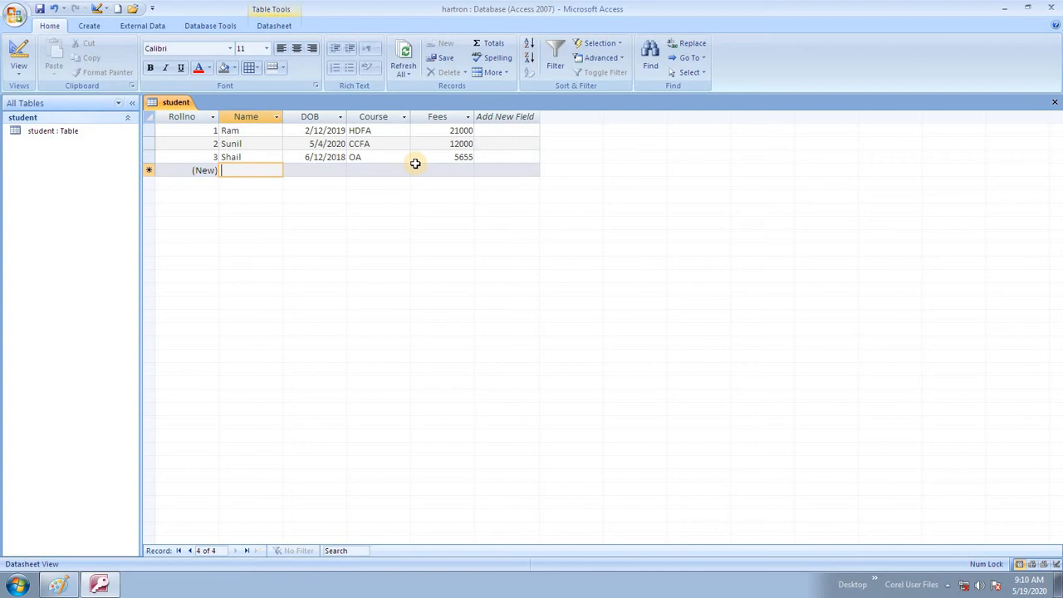
# - Type the fourth student's name and pick 14 January 2020 as the DOB
pyautogui.write('Ni')
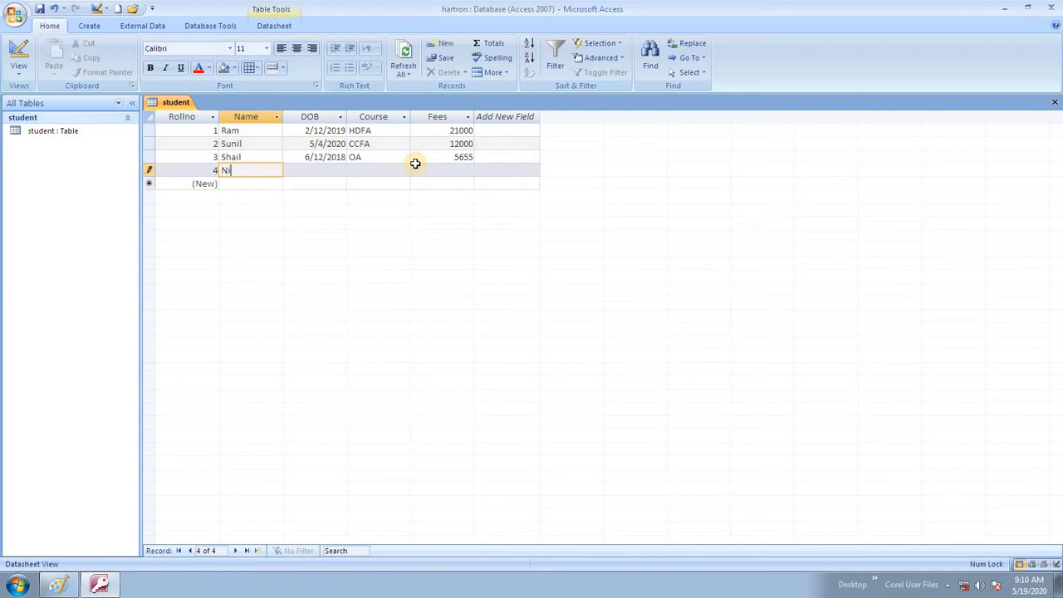
pyautogui.write('tesh')
pyautogui.press('Tab')
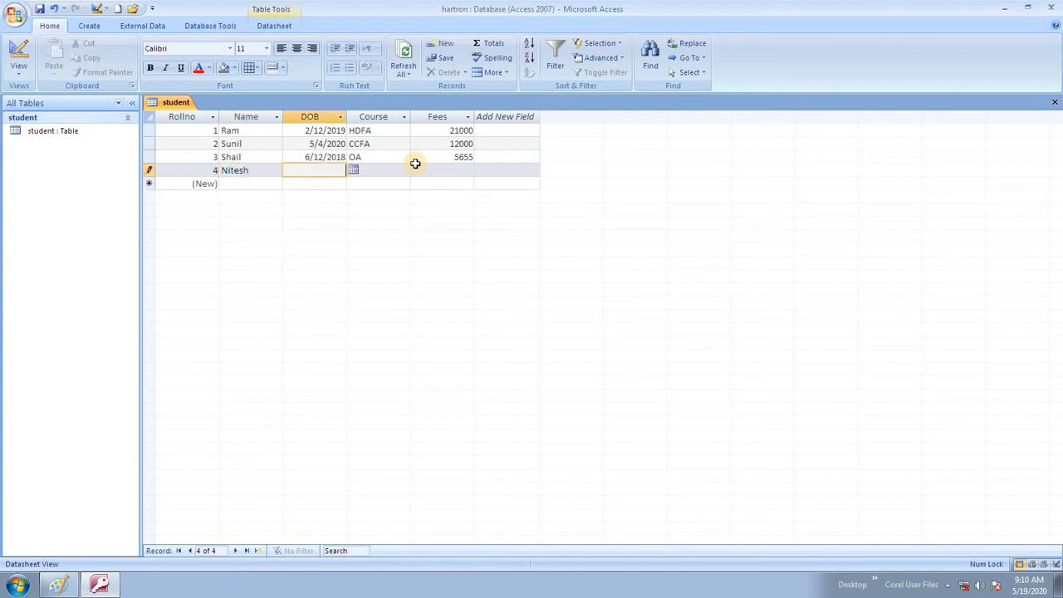
pyautogui.click(353, 171)
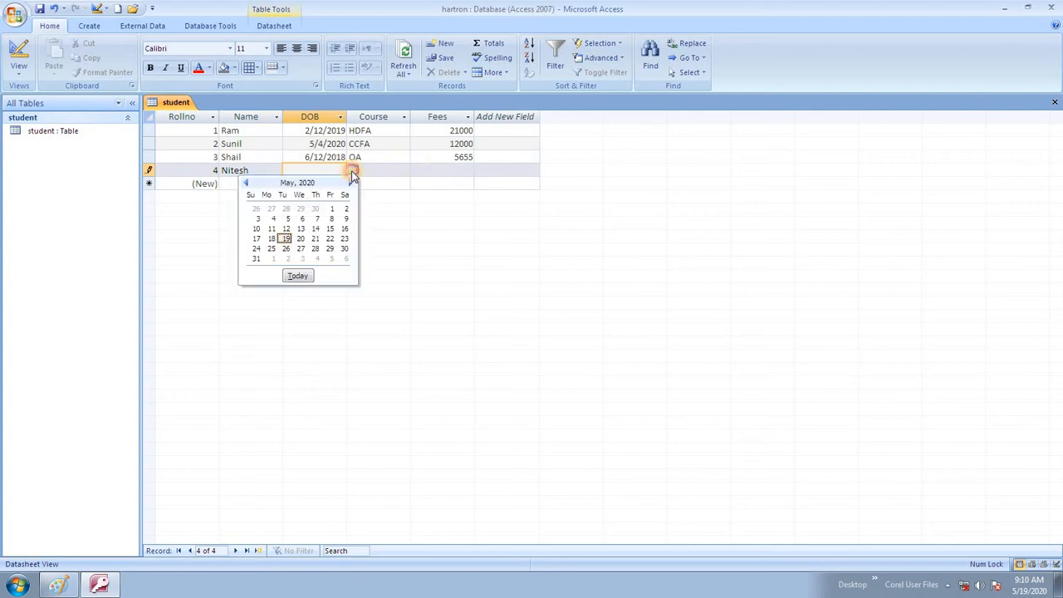
pyautogui.click(246, 182)
pyautogui.click(246, 182)
pyautogui.click(246, 182)
pyautogui.click(245, 181)
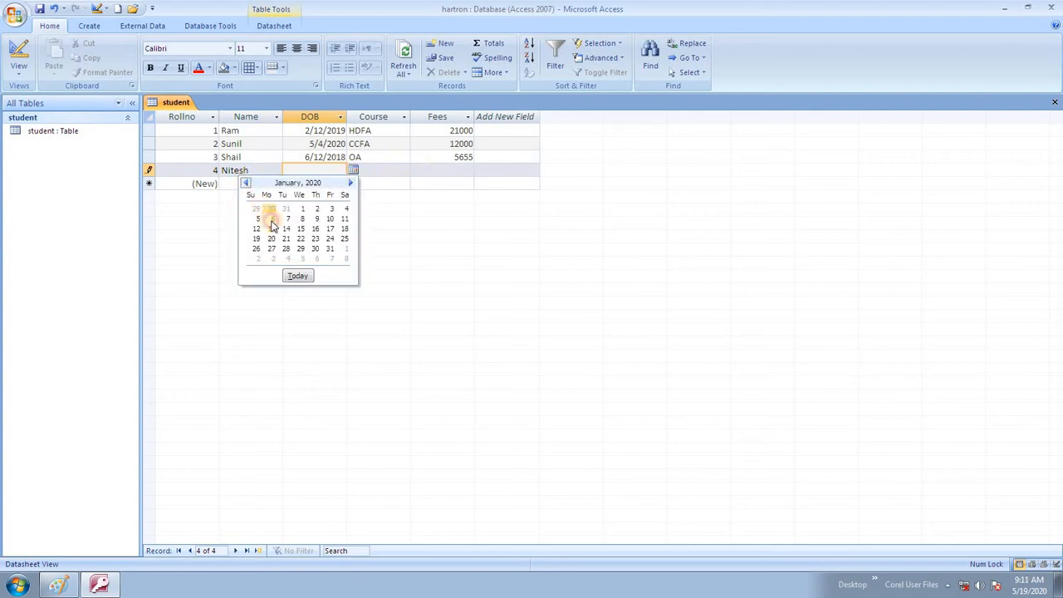
pyautogui.click(285, 228)
# - Enter course HDCS and fees 23504, save the record, and close the window
pyautogui.press('Tab')
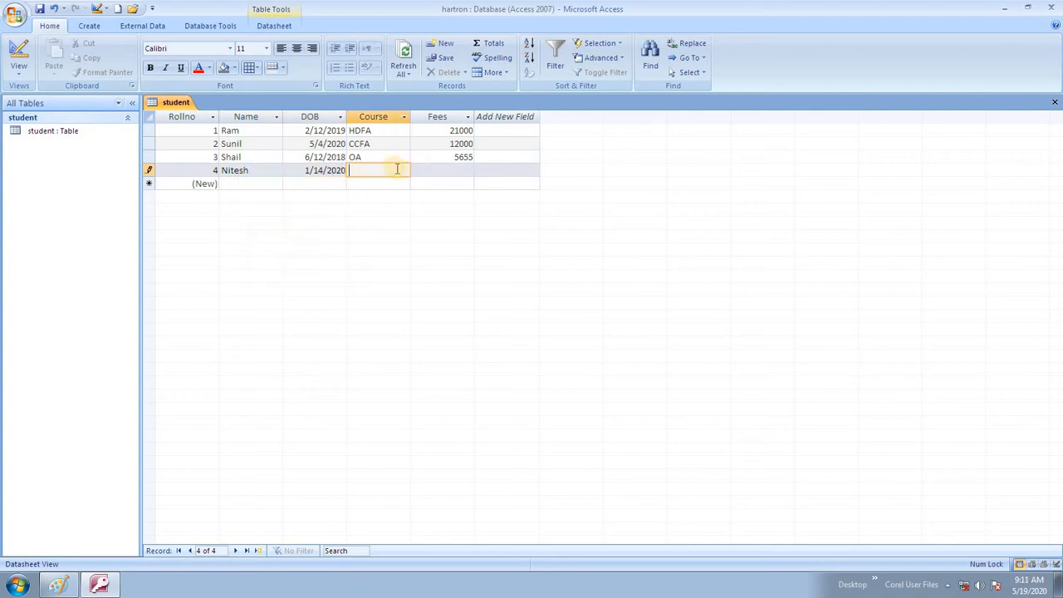
pyautogui.write('HDCS')
pyautogui.press('Tab')
pyautogui.write('124')
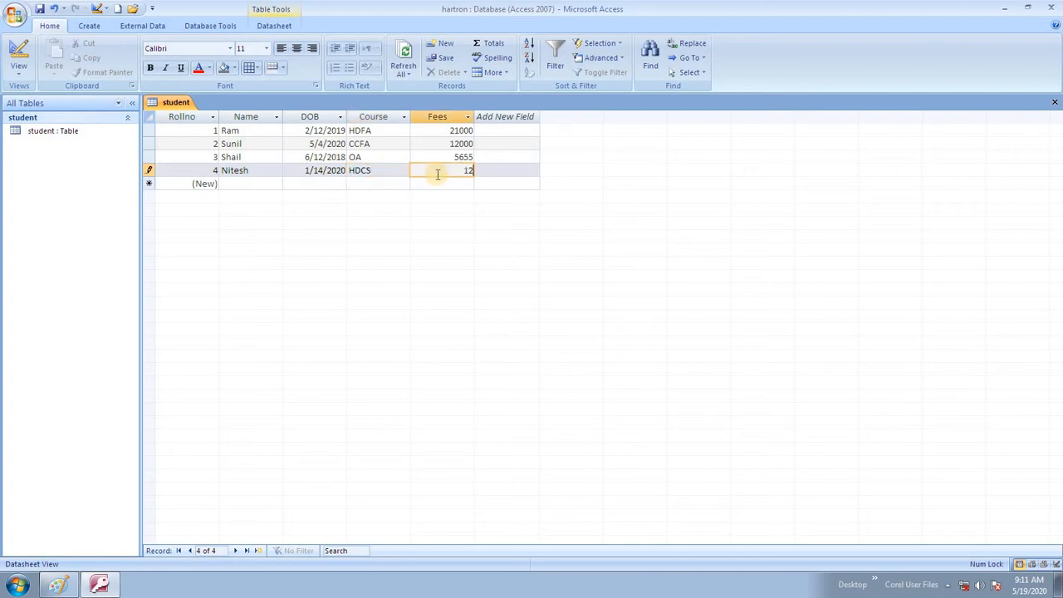
pyautogui.press('BackSpace')
pyautogui.press('BackSpace')
pyautogui.press('BackSpace')
pyautogui.write('23504')
pyautogui.click(478, 176)
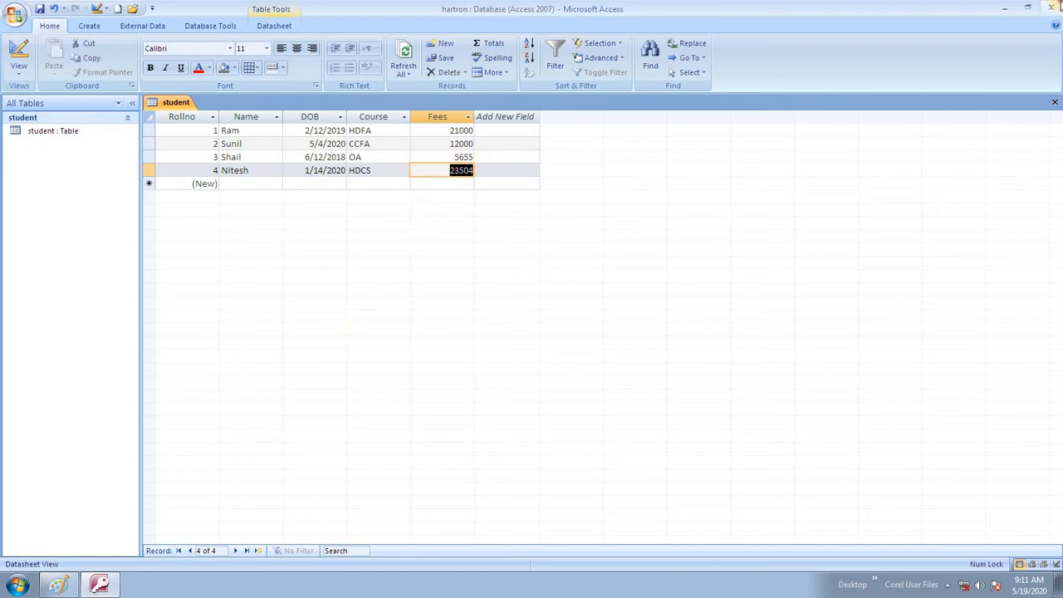
pyautogui.click(1057, 5)
# - Close Paint without saving and refresh the desktop
pyautogui.click(1057, 5)
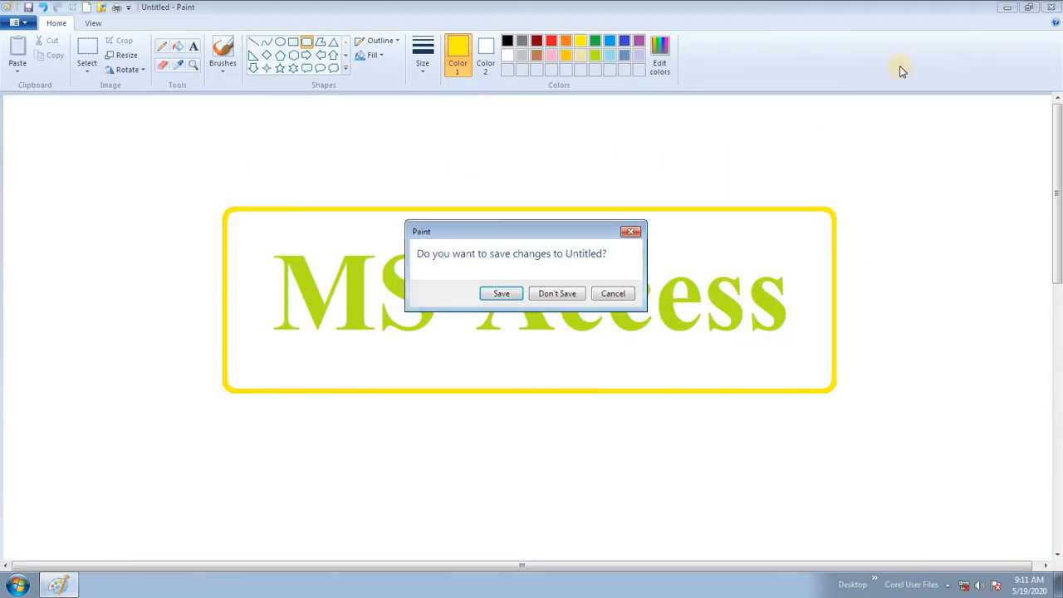
pyautogui.click(556, 293)
pyautogui.rightClick(399, 135)
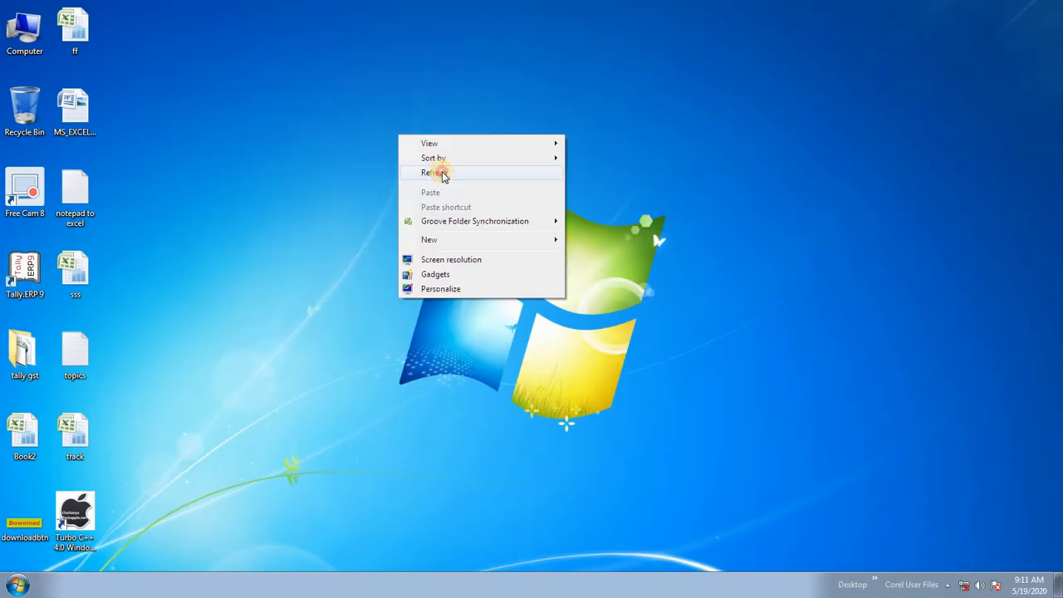
pyautogui.click(435, 172)
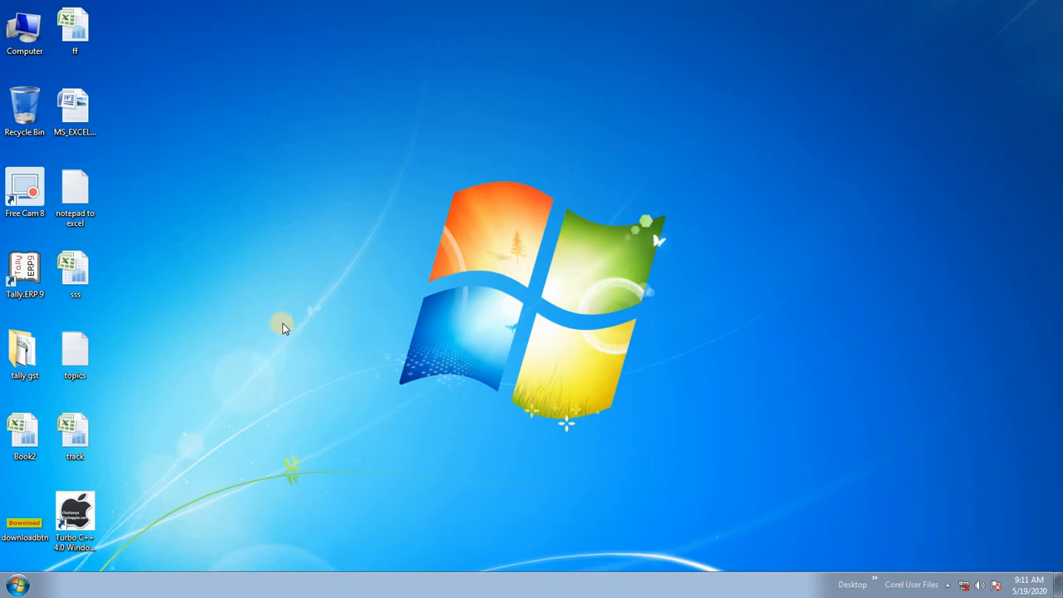
# - Reopen the hartron database from the Access recent list, maximized
pyautogui.click(16, 584)
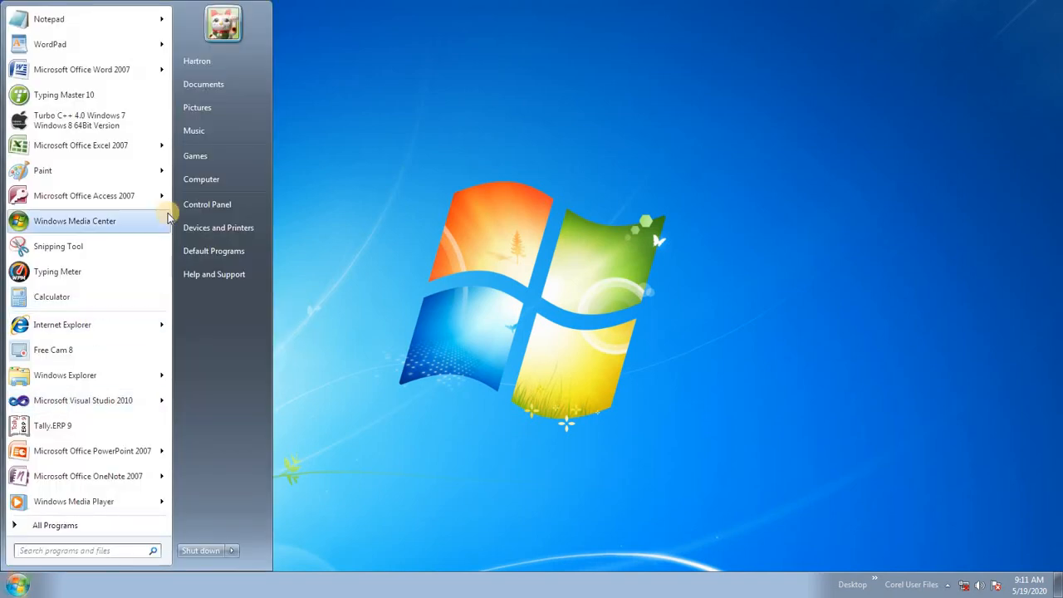
pyautogui.moveTo(162, 198)
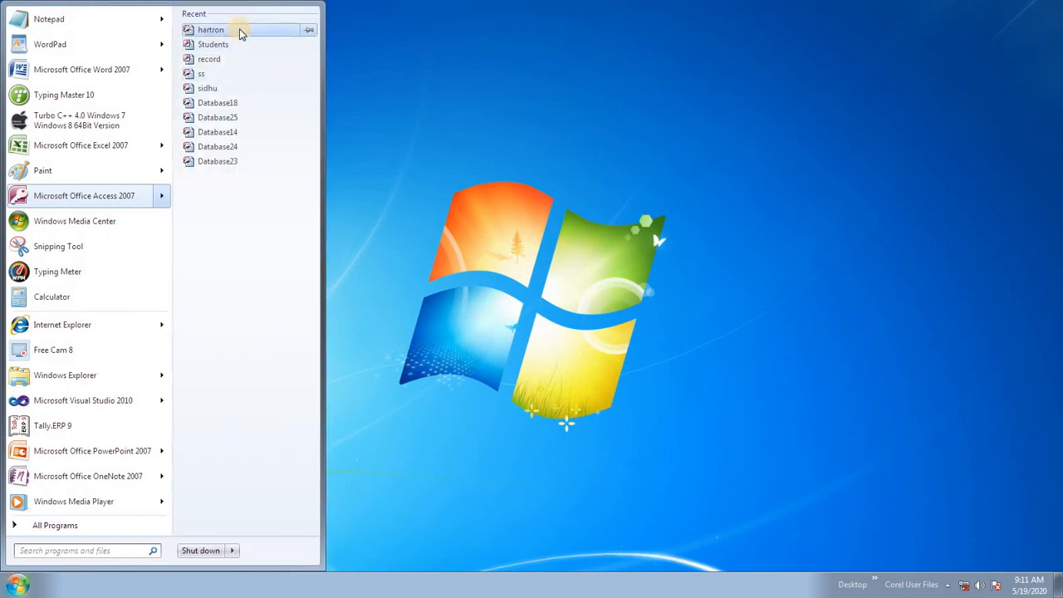
pyautogui.click(239, 29)
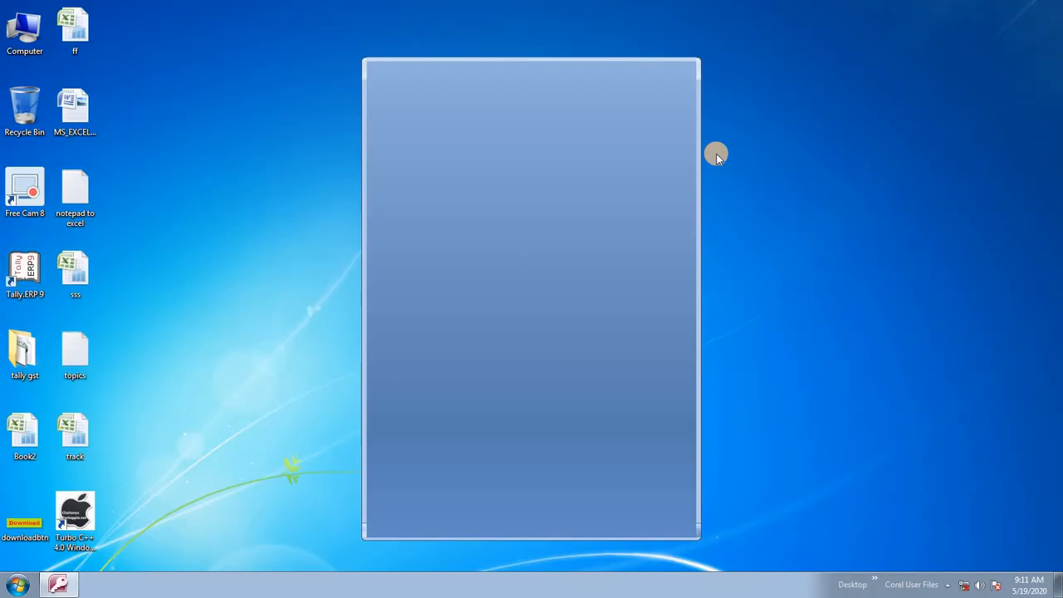
pyautogui.click(661, 70)
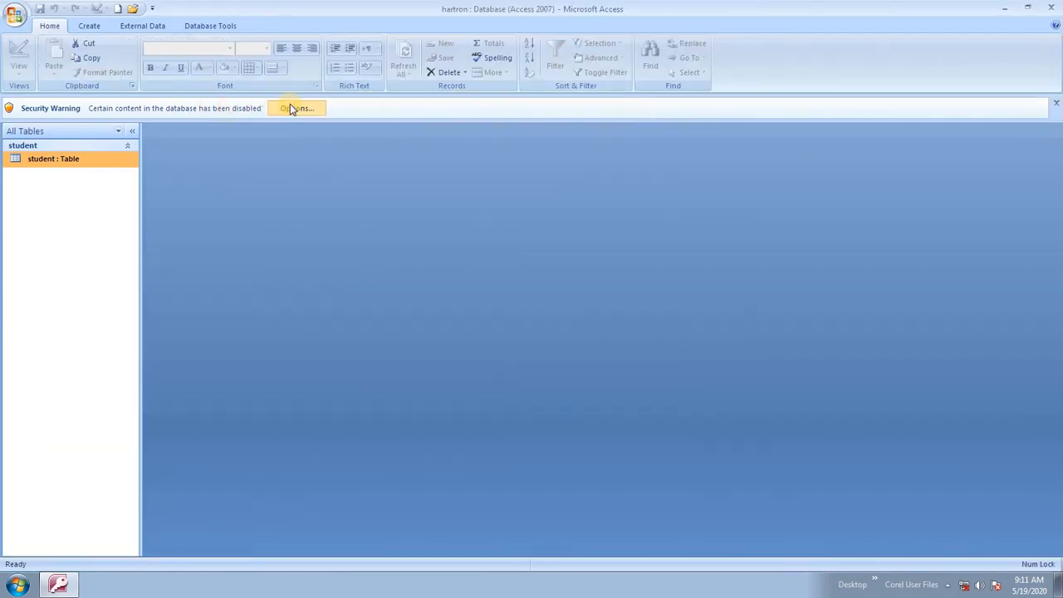
# - Enable the disabled content via the Security Warning and open the student table
pyautogui.click(297, 108)
pyautogui.click(432, 329)
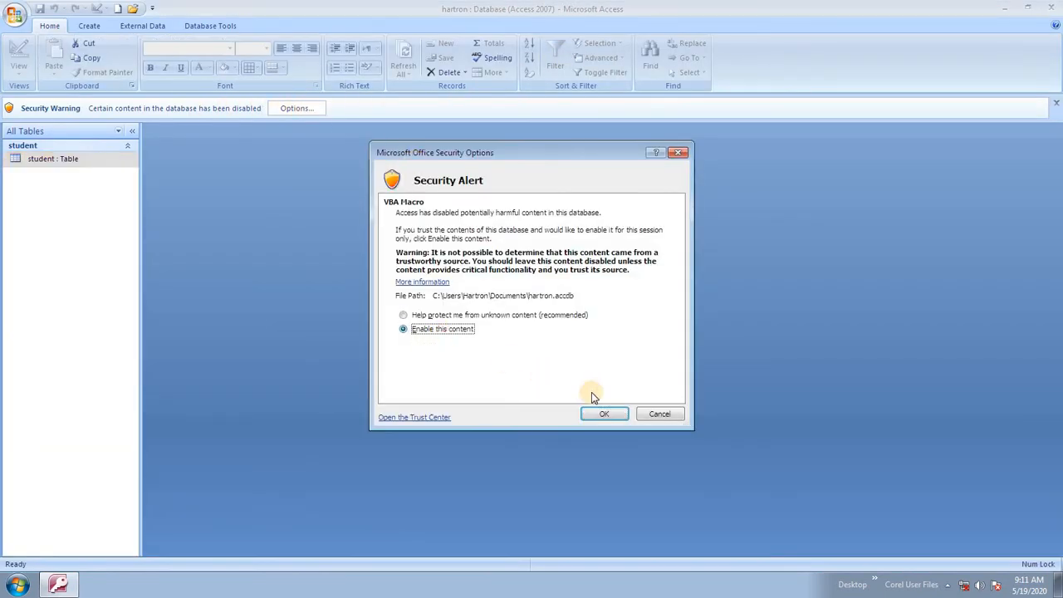
pyautogui.click(602, 413)
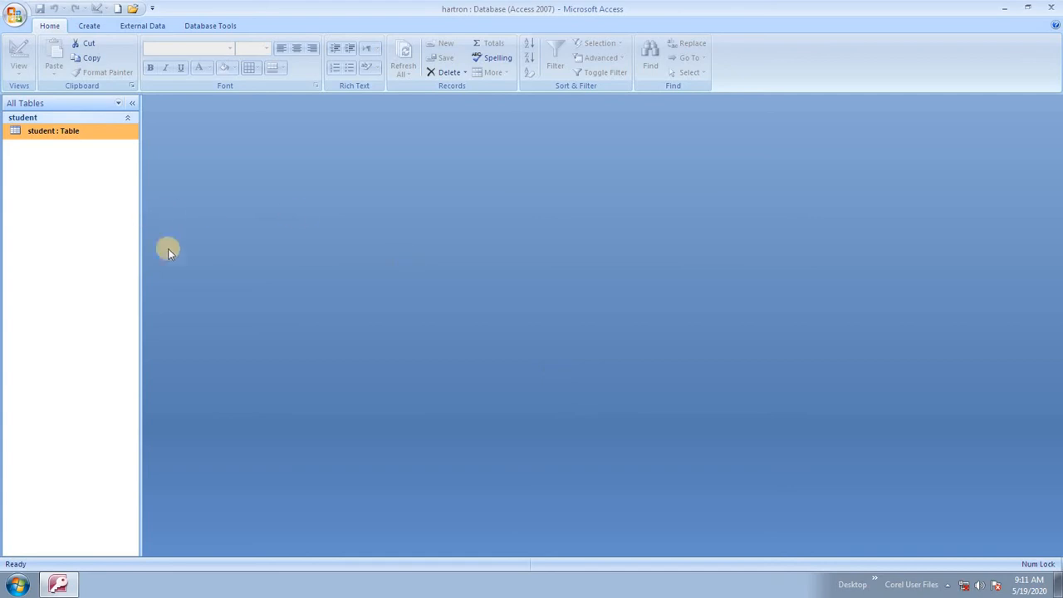
pyautogui.doubleClick(70, 133)
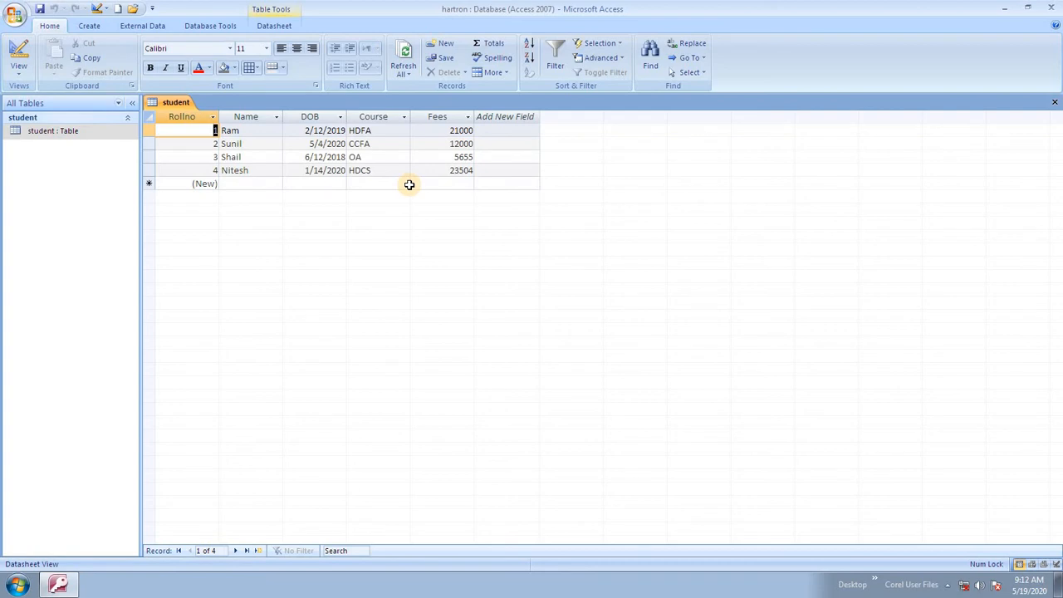
pyautogui.click(18, 70)
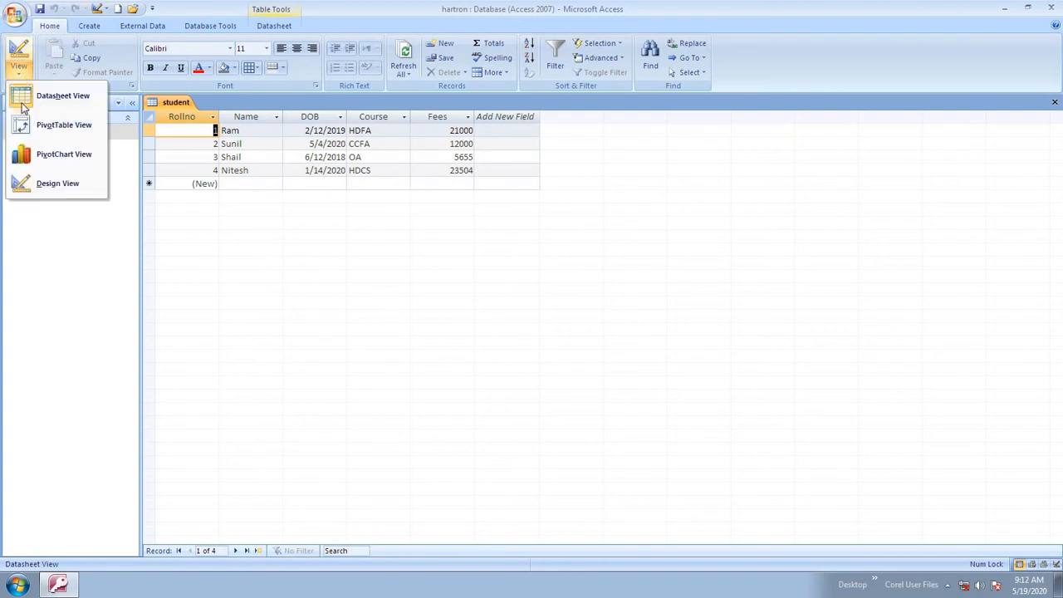
# - In Design View, set the DOB field's Format property to Long Date
pyautogui.click(58, 183)
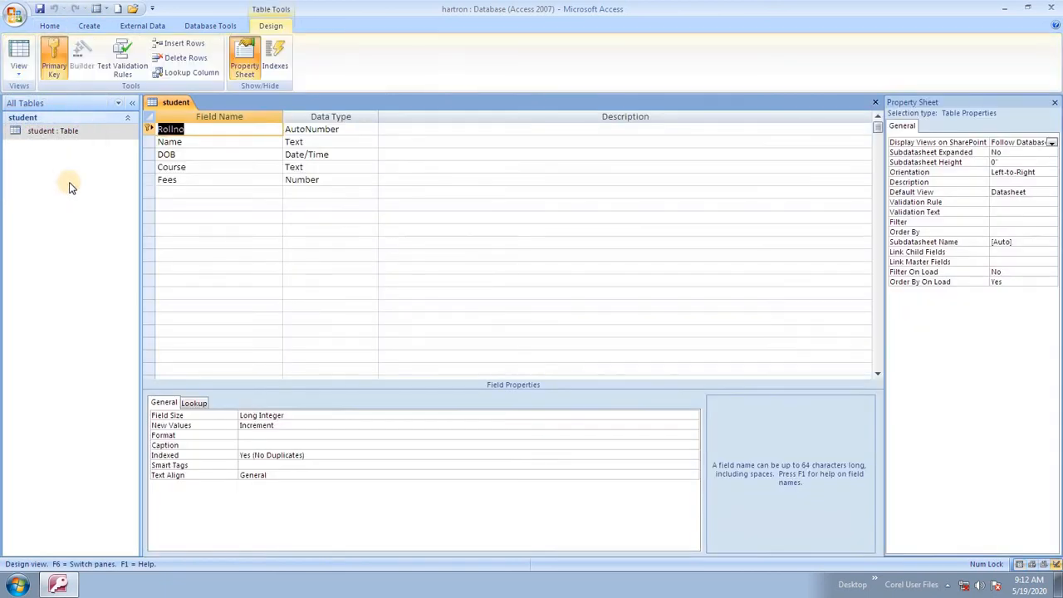
pyautogui.click(336, 156)
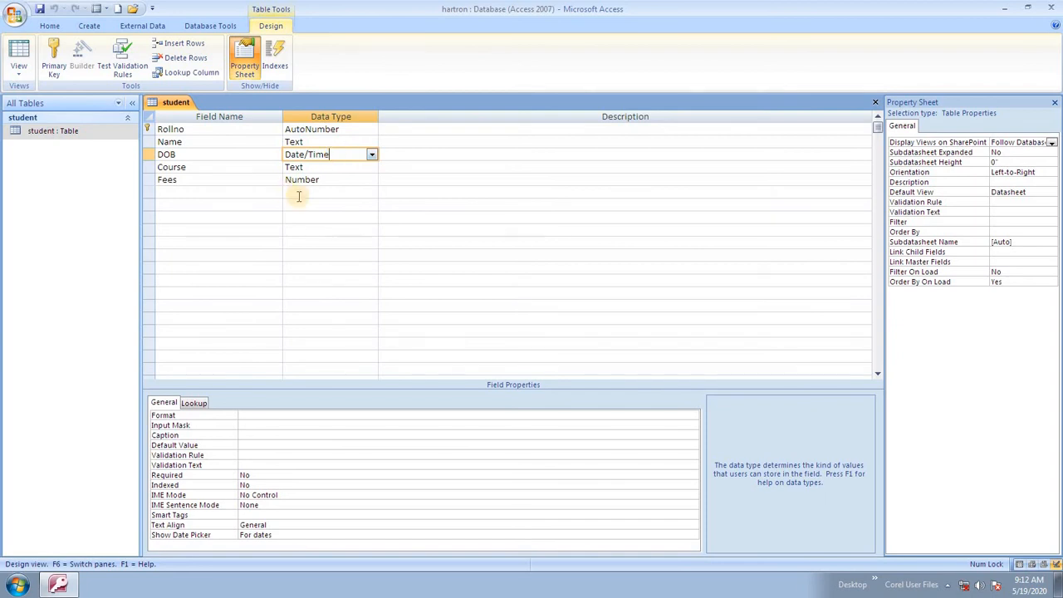
pyautogui.click(258, 415)
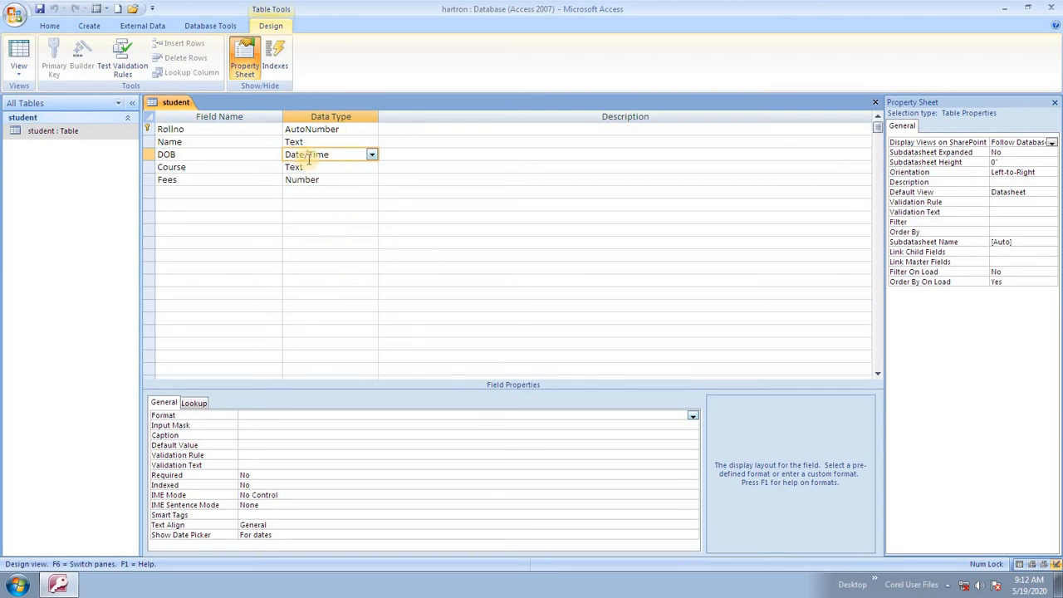
pyautogui.click(693, 415)
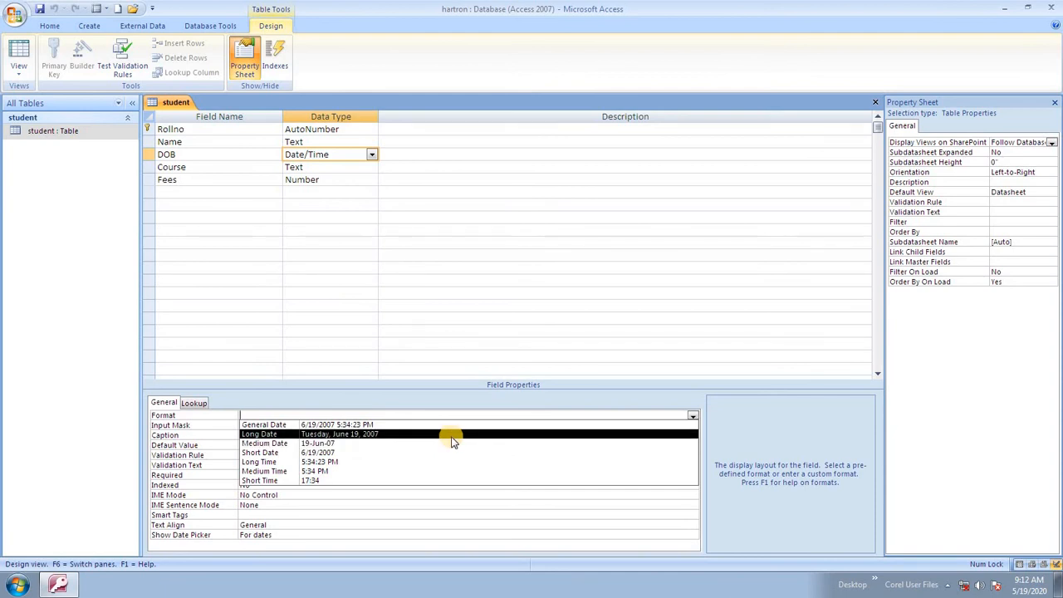
pyautogui.click(452, 436)
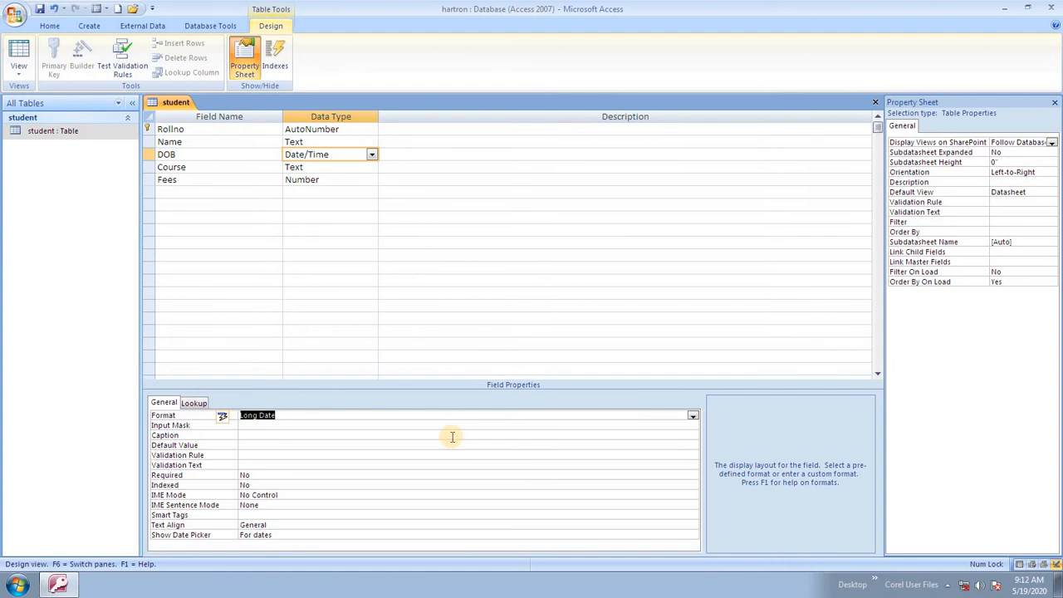
pyautogui.click(18, 73)
# - Return to Datasheet View and widen the DOB column to show the long dates
pyautogui.click(33, 96)
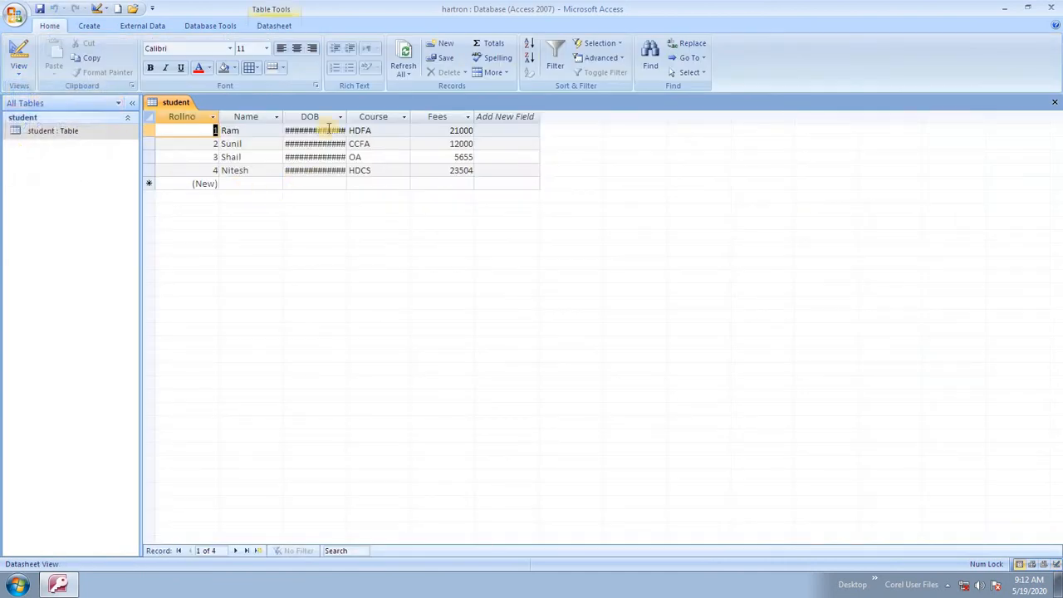
pyautogui.moveTo(346, 116); pyautogui.dragTo(434, 116)
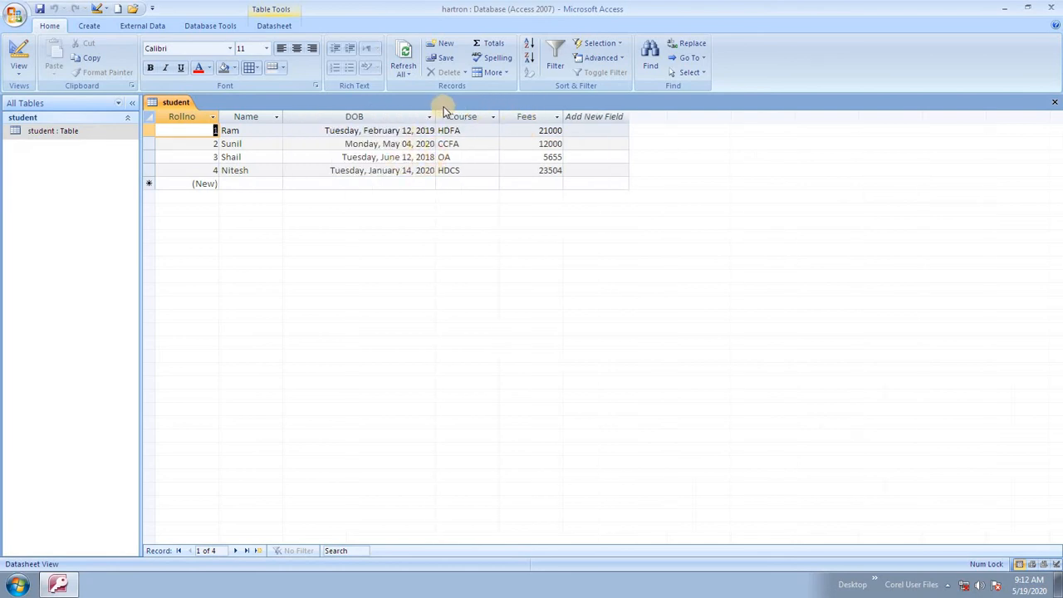
pyautogui.moveTo(434, 116); pyautogui.dragTo(413, 116)
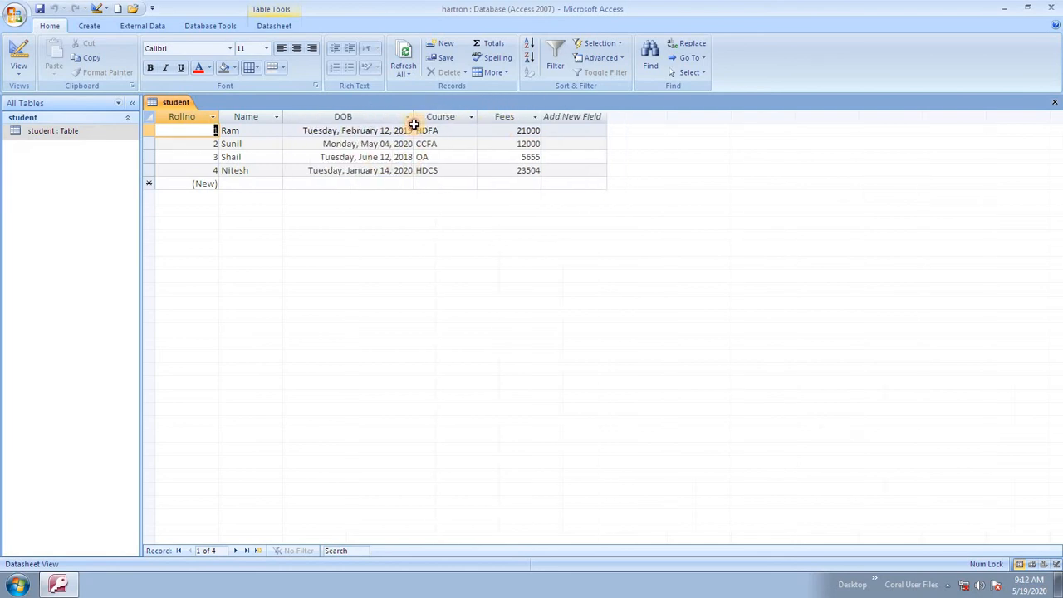
pyautogui.click(348, 130)
pyautogui.click(365, 157)
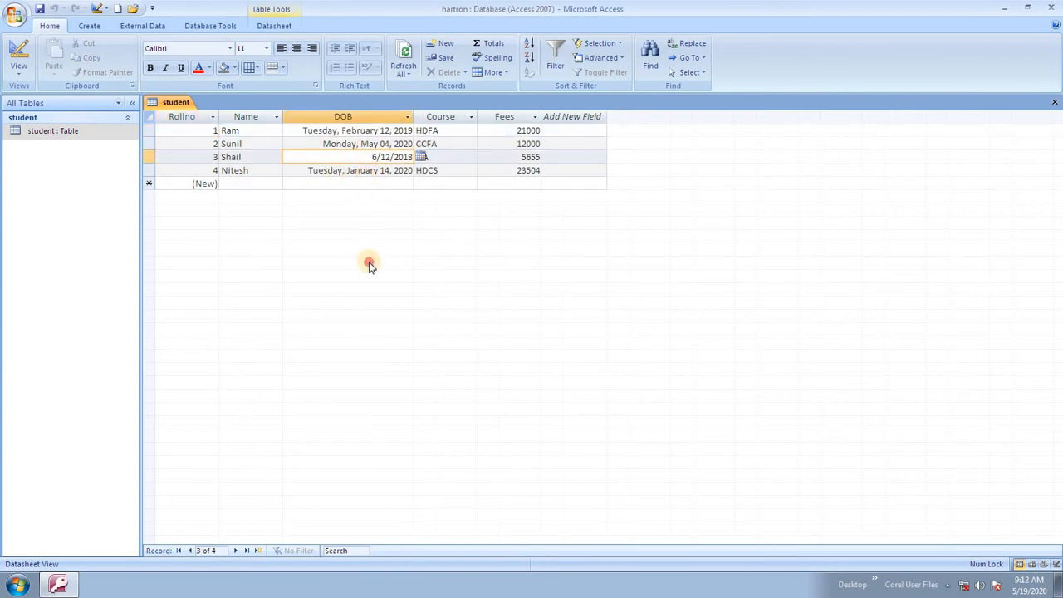
pyautogui.click(456, 171)
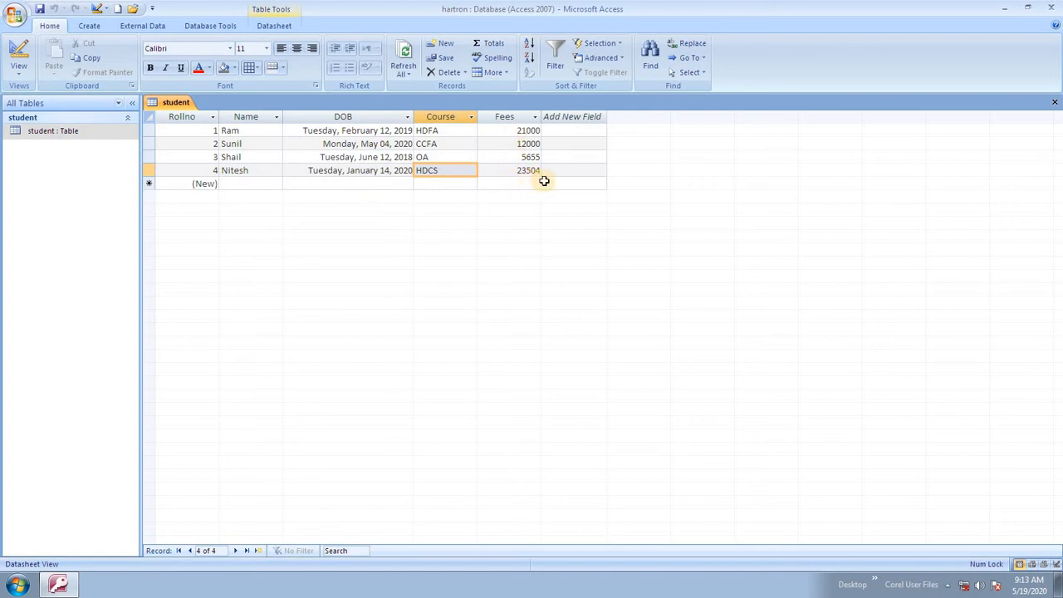
# - Set the Fees field's Format to Standard in Design View, then view the data
pyautogui.click(18, 70)
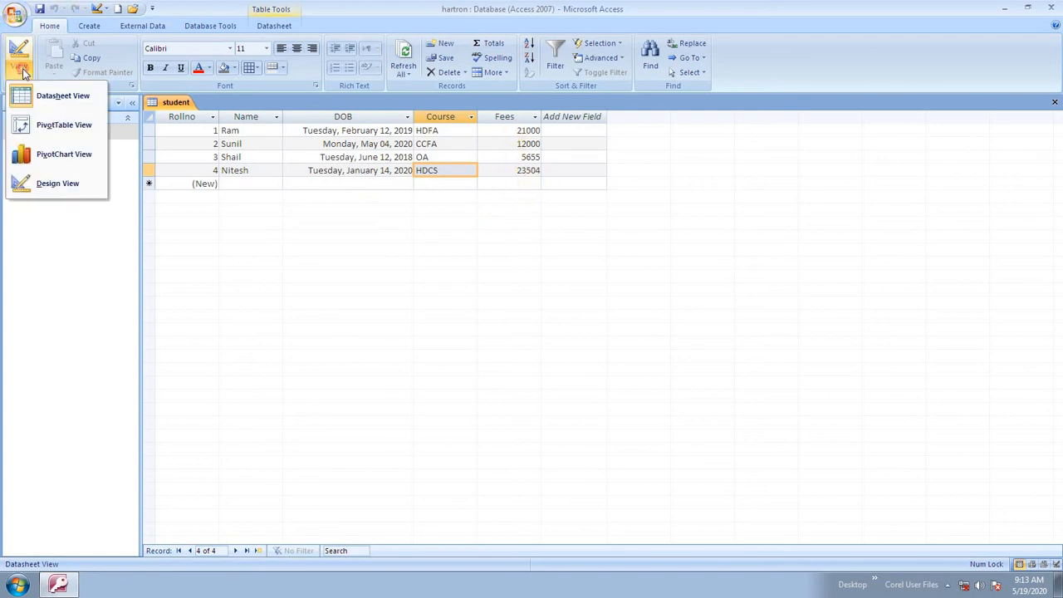
pyautogui.click(80, 186)
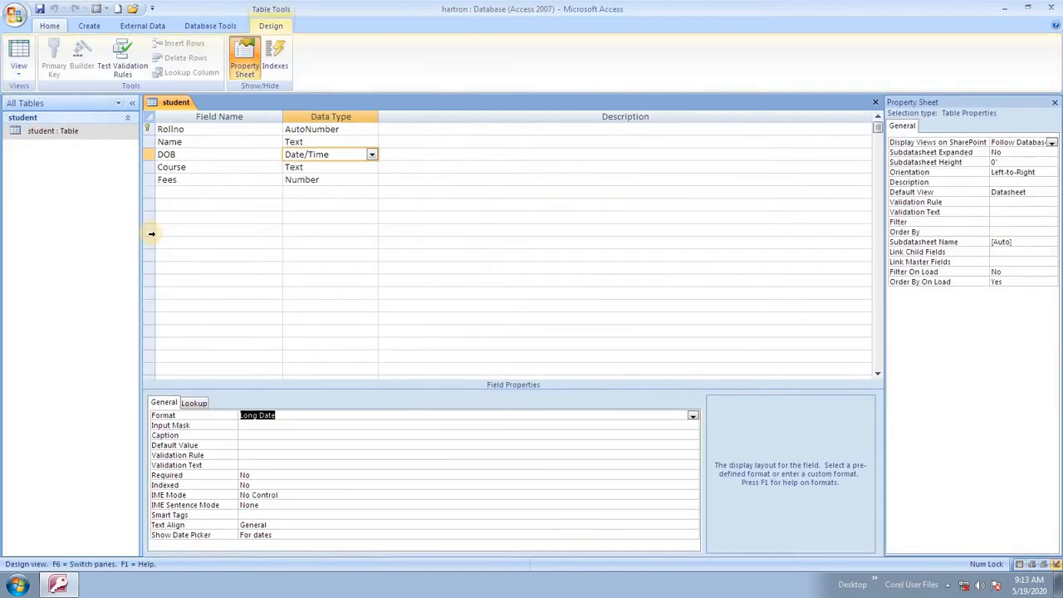
pyautogui.click(313, 180)
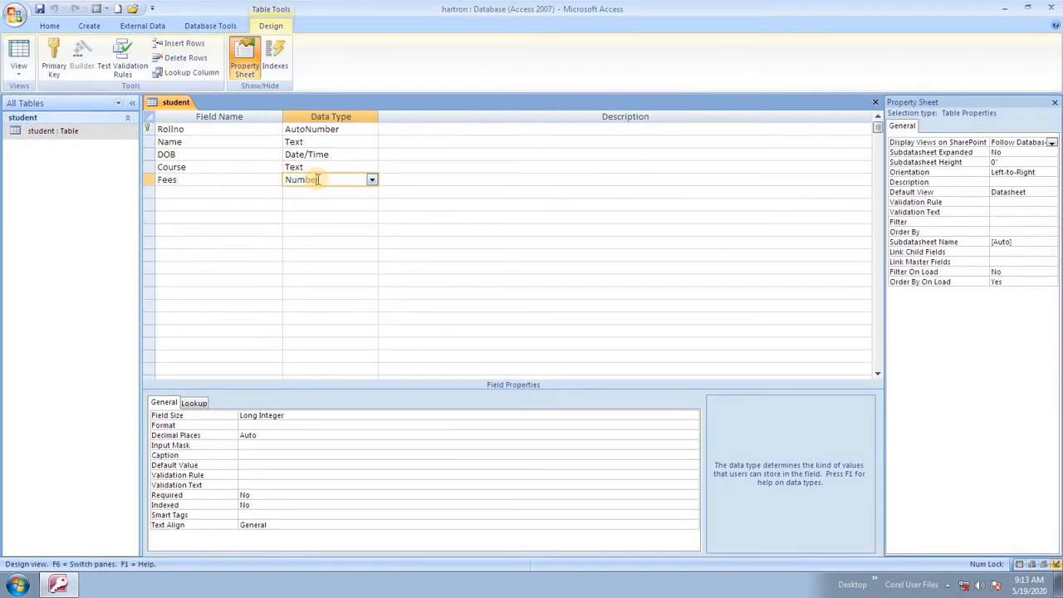
pyautogui.click(267, 425)
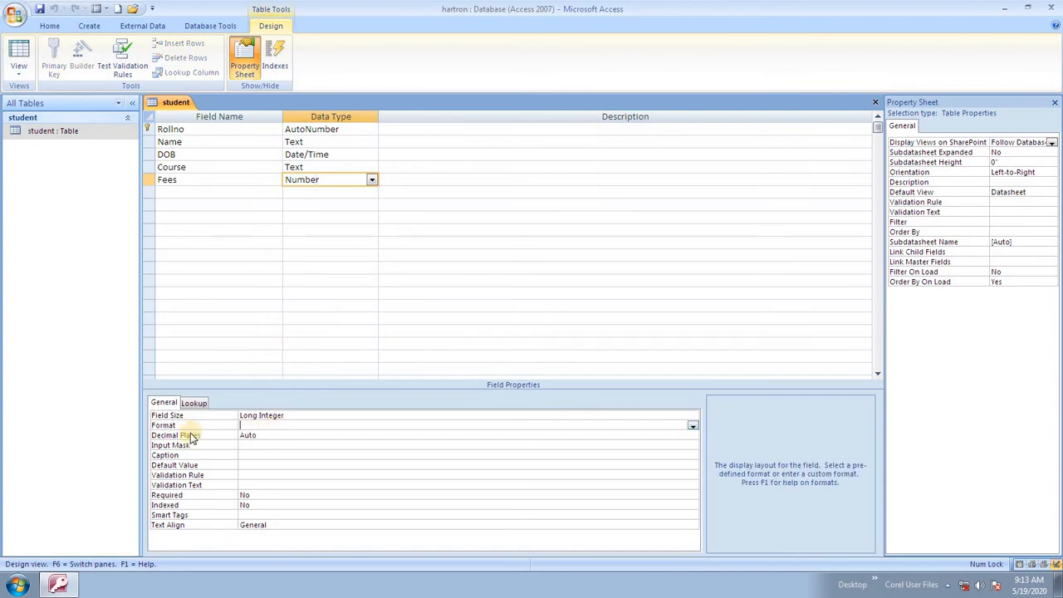
pyautogui.click(693, 426)
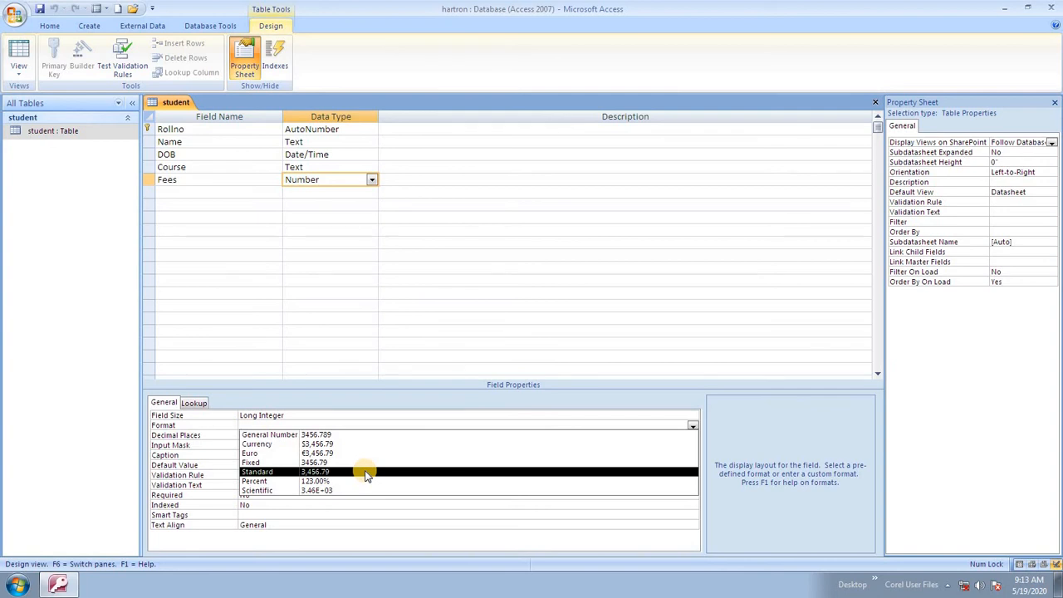
pyautogui.click(367, 472)
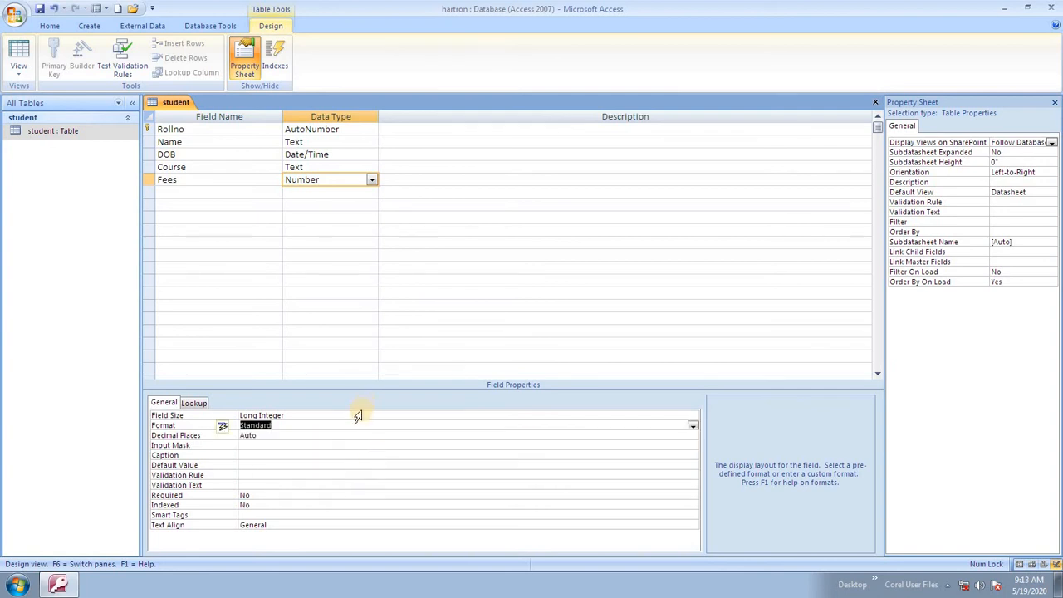
pyautogui.click(18, 69)
pyautogui.click(29, 98)
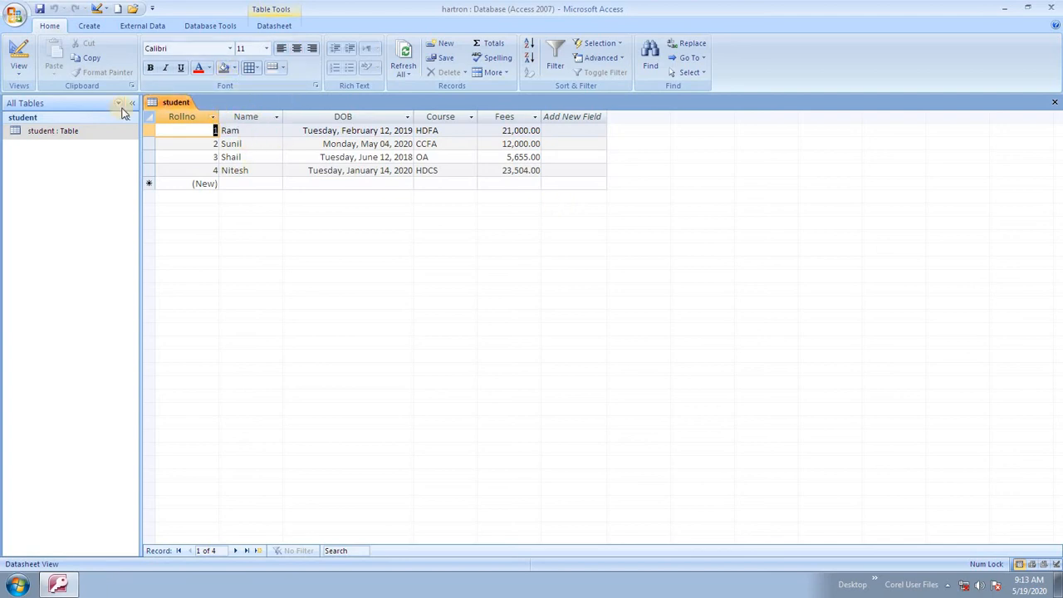
# - Show the Name field's properties in Design View, after briefly checking Datasheet View
pyautogui.click(20, 75)
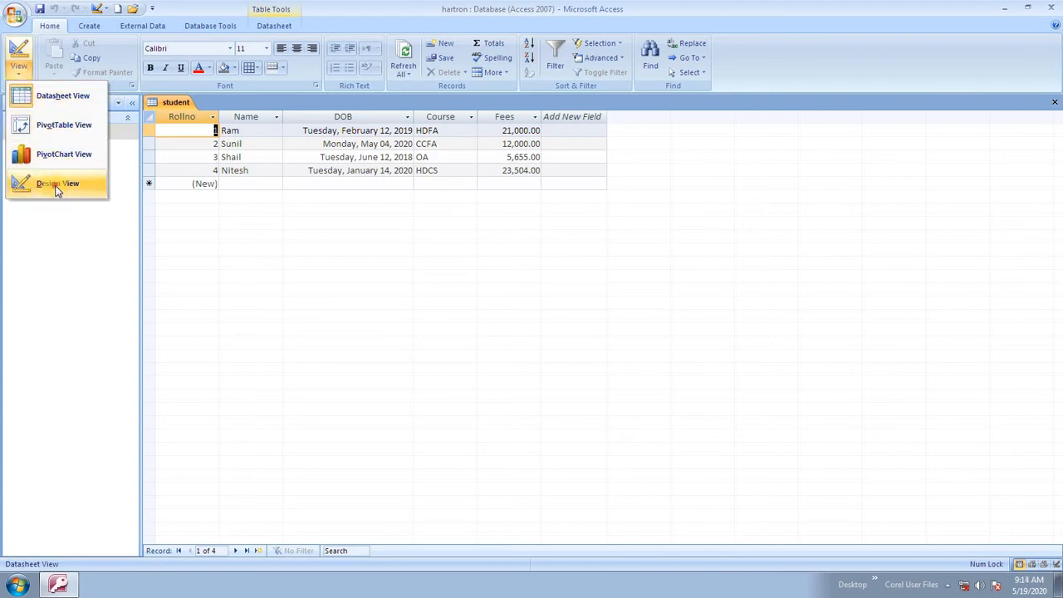
pyautogui.click(37, 183)
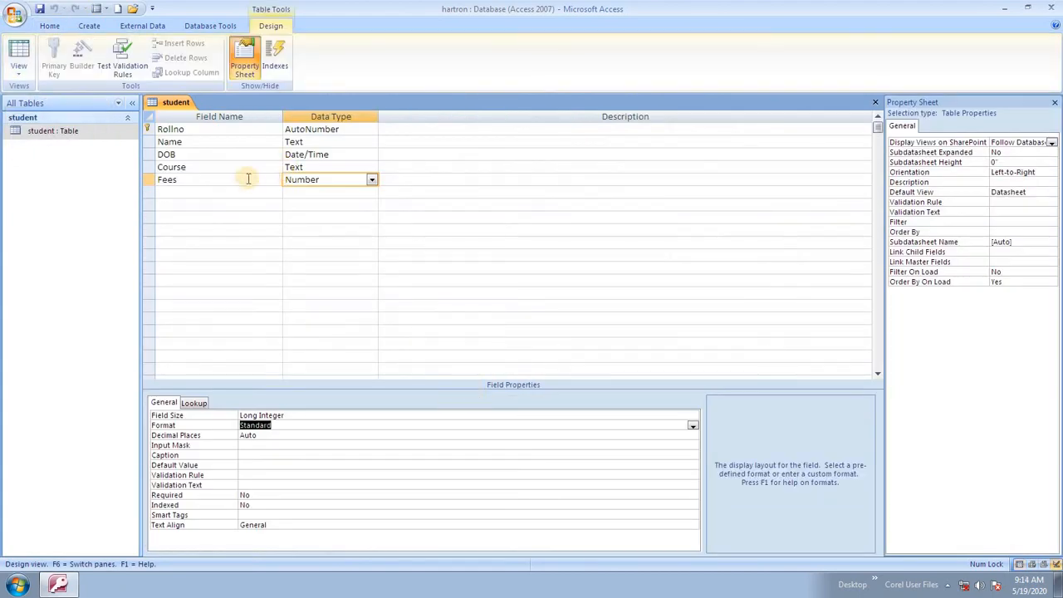
pyautogui.click(308, 142)
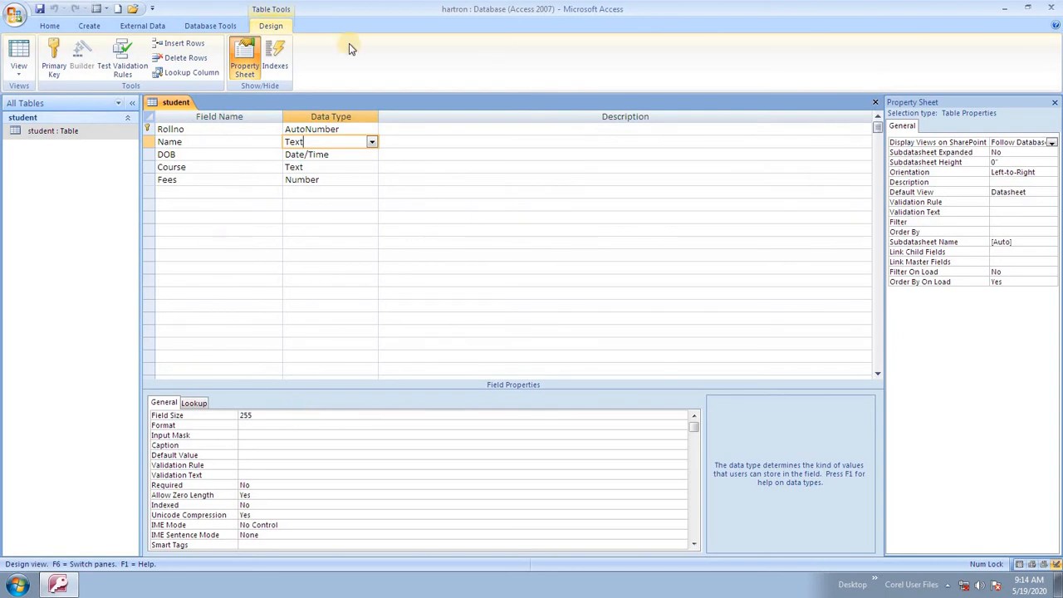
pyautogui.click(18, 71)
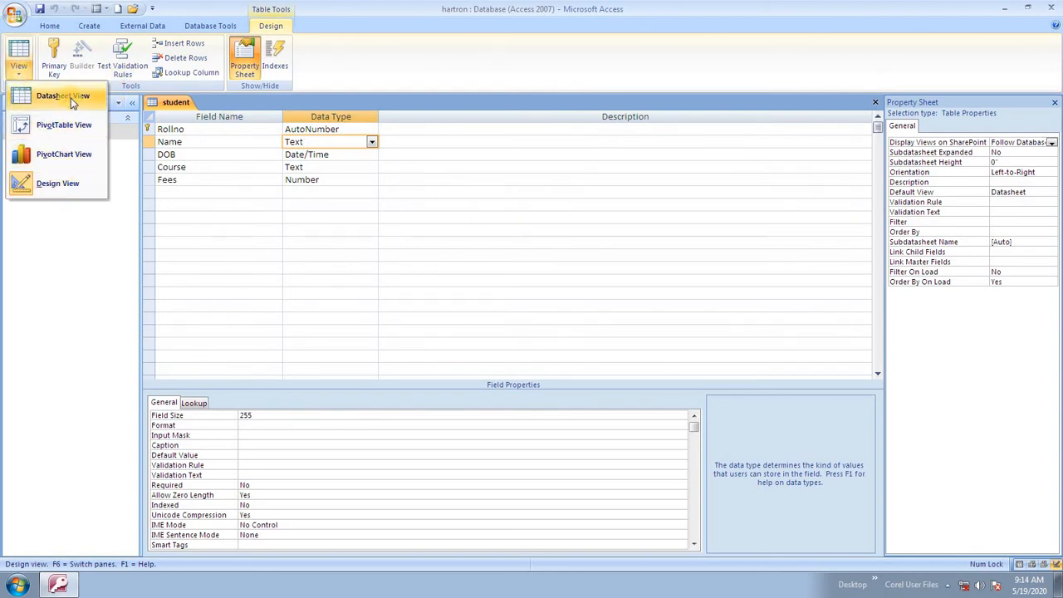
pyautogui.click(70, 97)
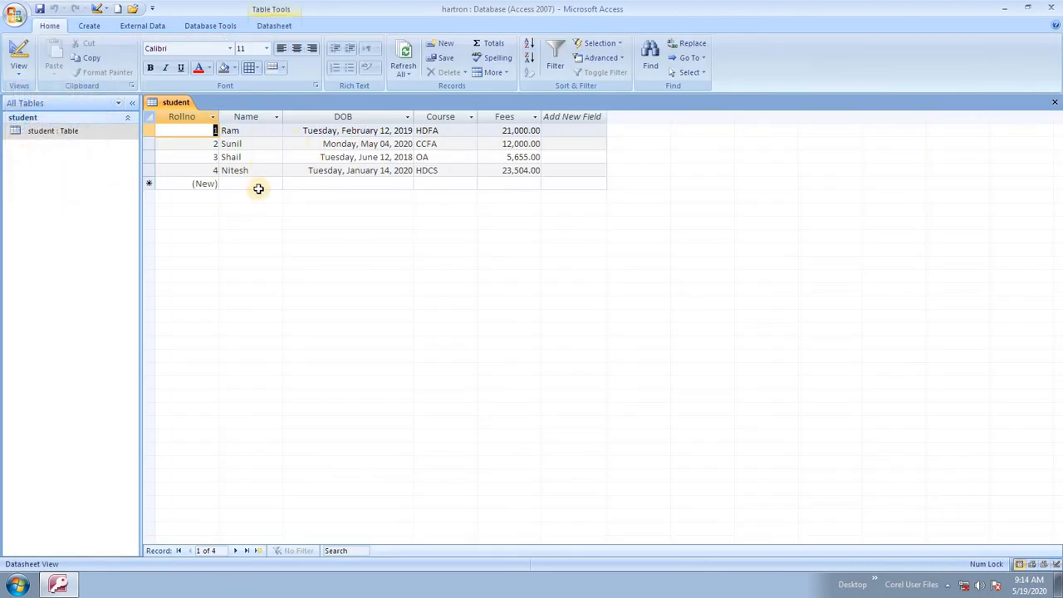
pyautogui.click(19, 70)
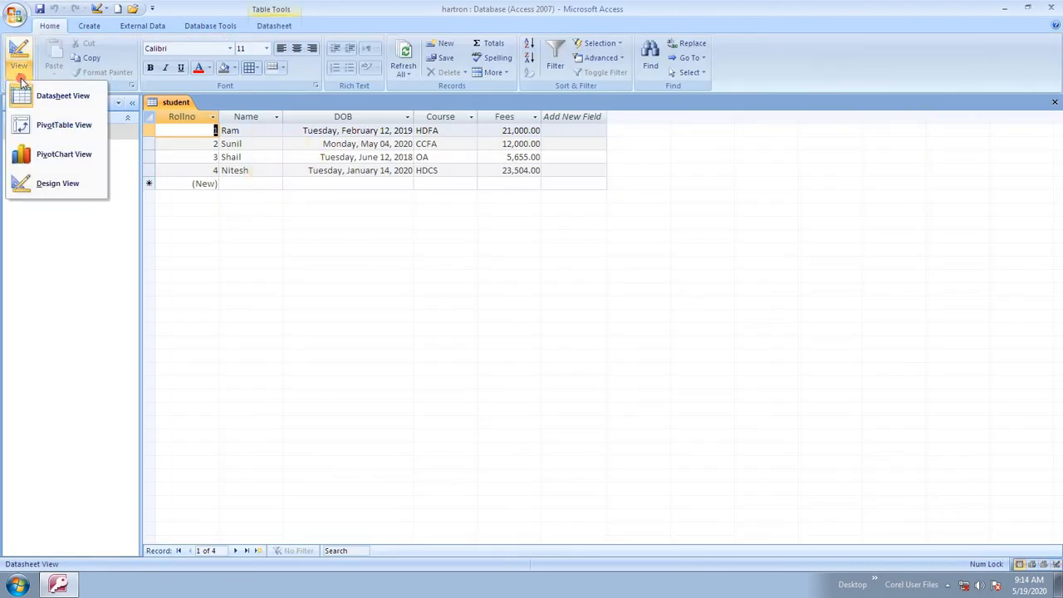
pyautogui.click(59, 178)
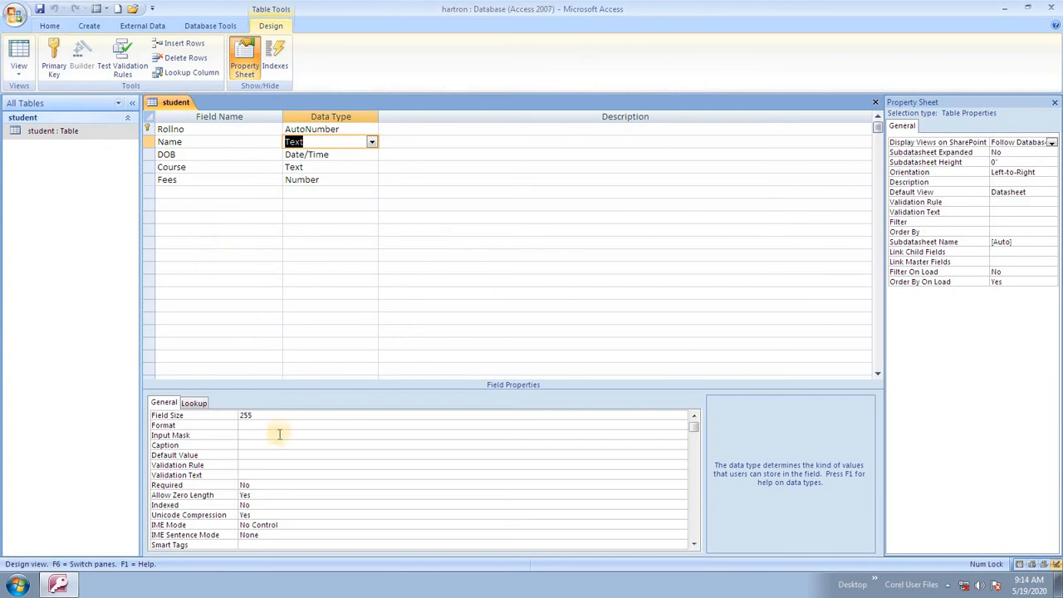
# - Change the Name field size from 255 to 25 and save, accepting the data-loss warning
pyautogui.click(284, 415)
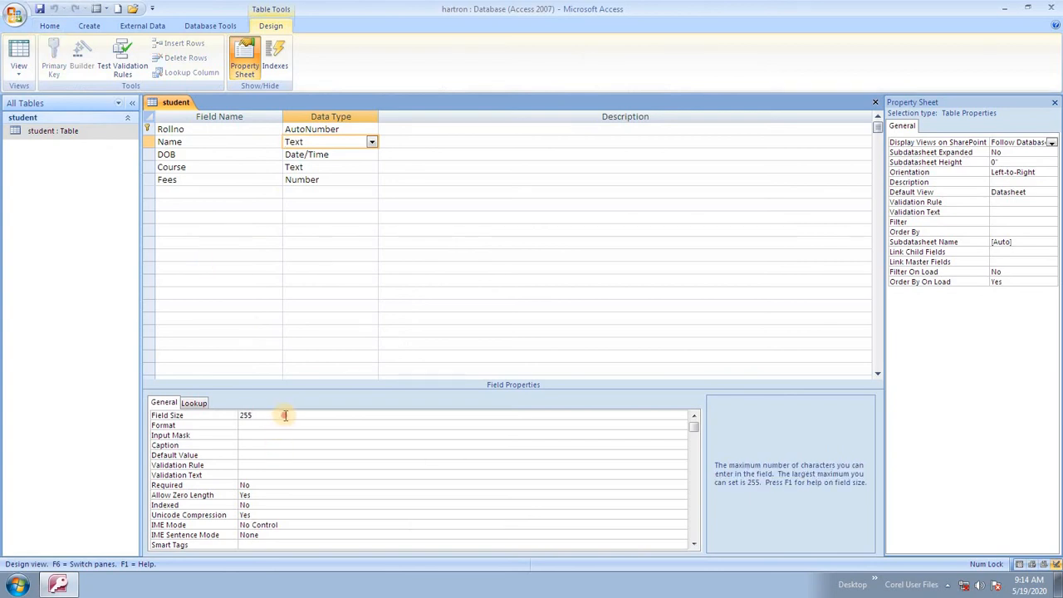
pyautogui.press('BackSpace')
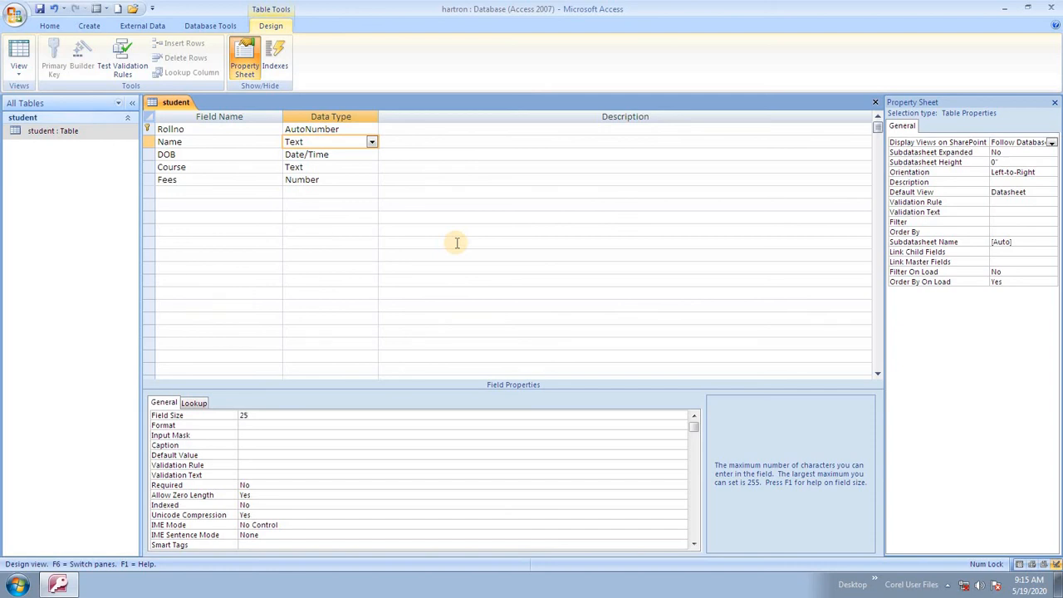
pyautogui.hotkey('ctrl', 's')
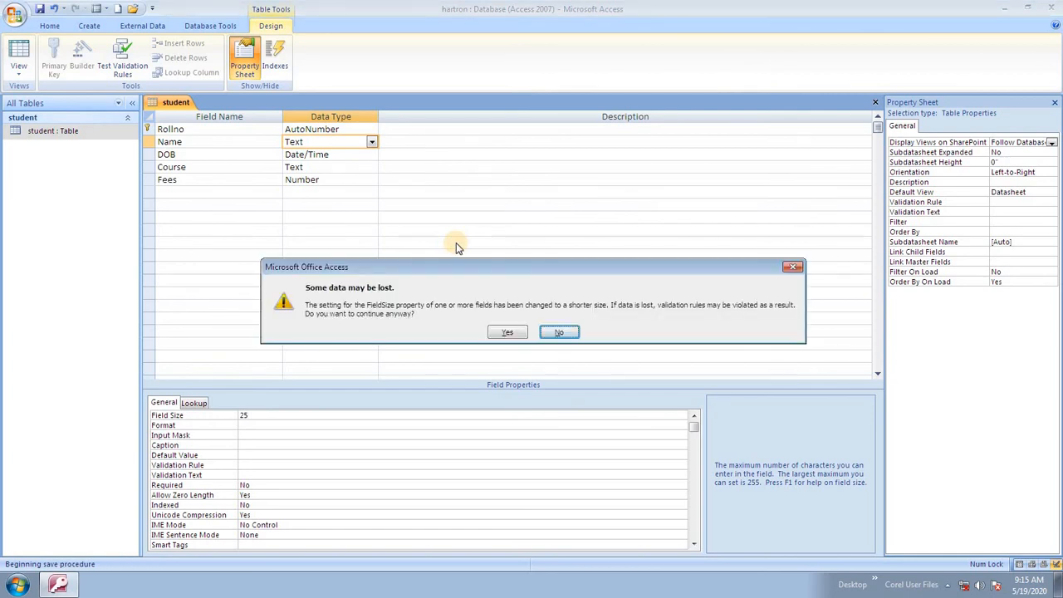
pyautogui.click(507, 333)
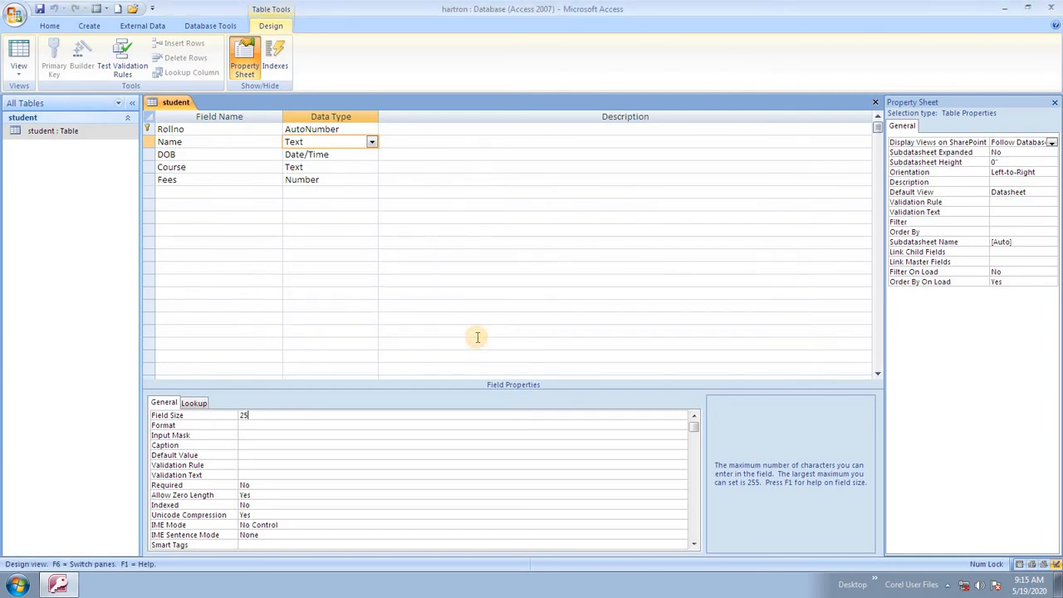
pyautogui.click(275, 424)
pyautogui.click(279, 417)
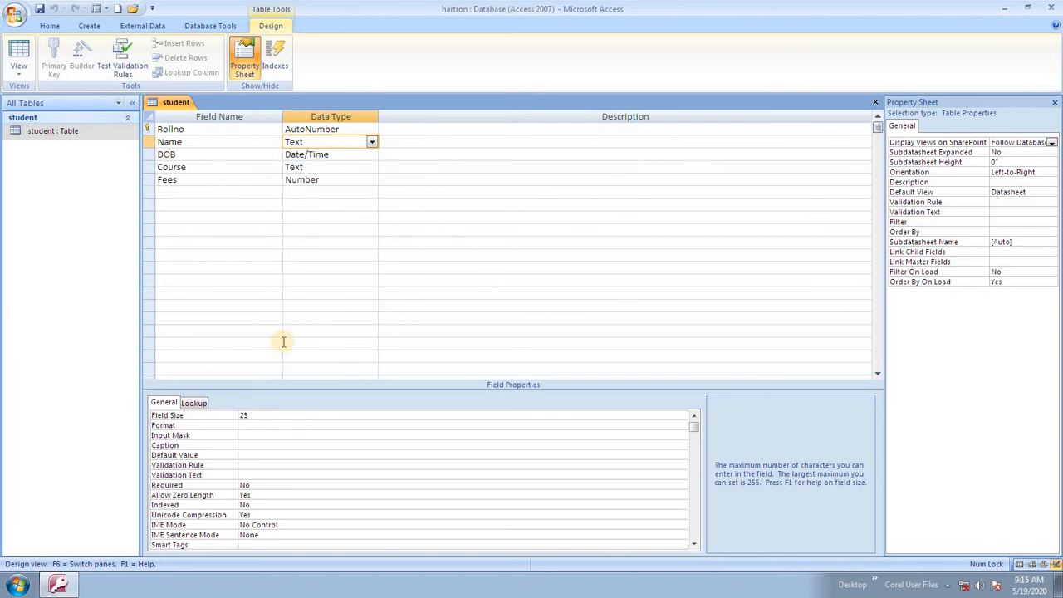
# - Switch to Datasheet View and type the student's full name into record 5's Name cell
pyautogui.click(17, 83)
pyautogui.click(42, 96)
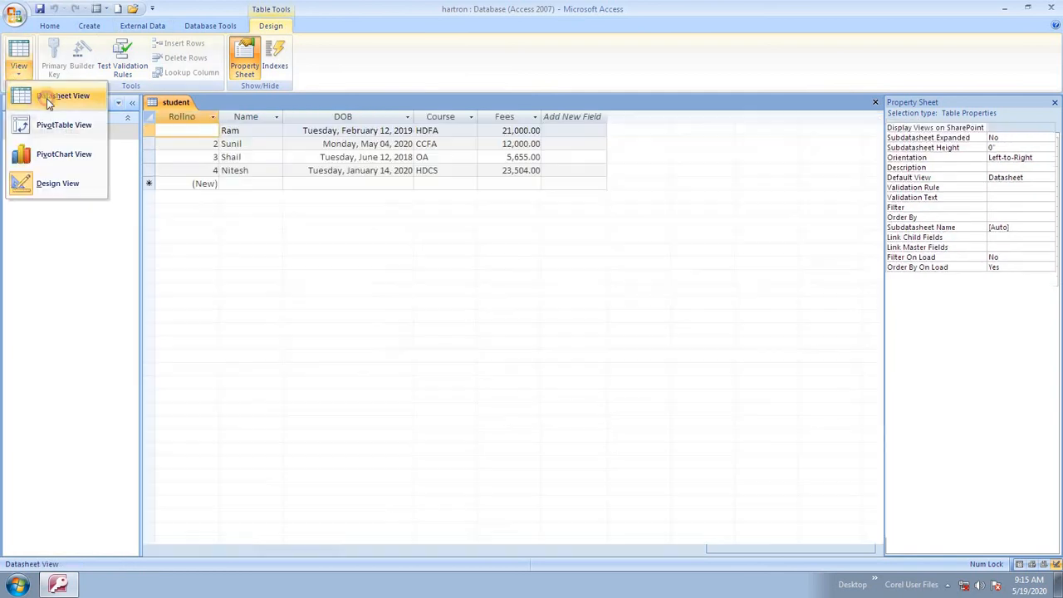
pyautogui.click(261, 173)
pyautogui.click(253, 187)
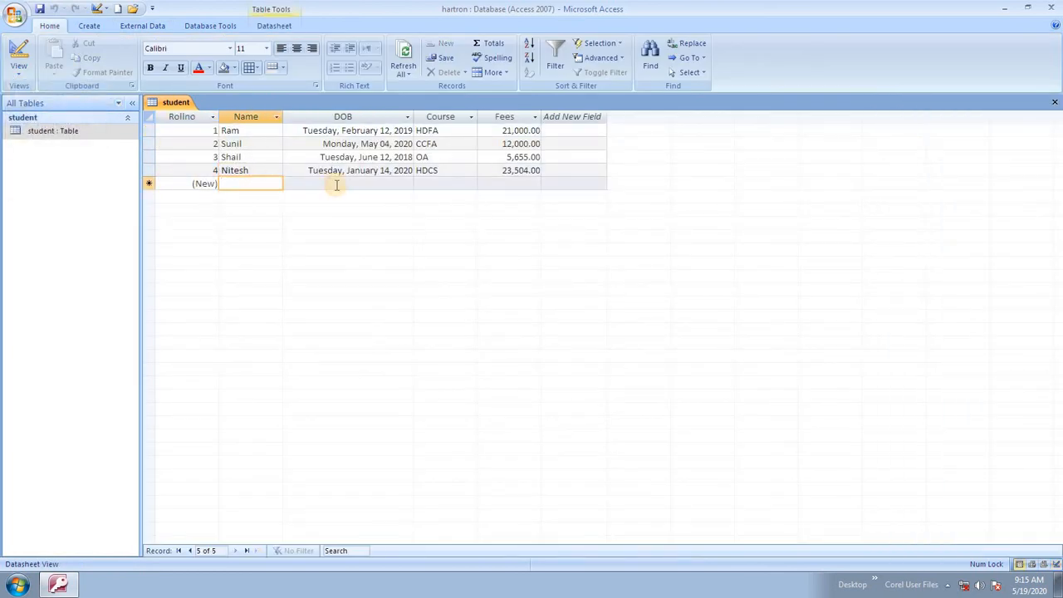
pyautogui.write('lksfjg; lsdkfjg;d')
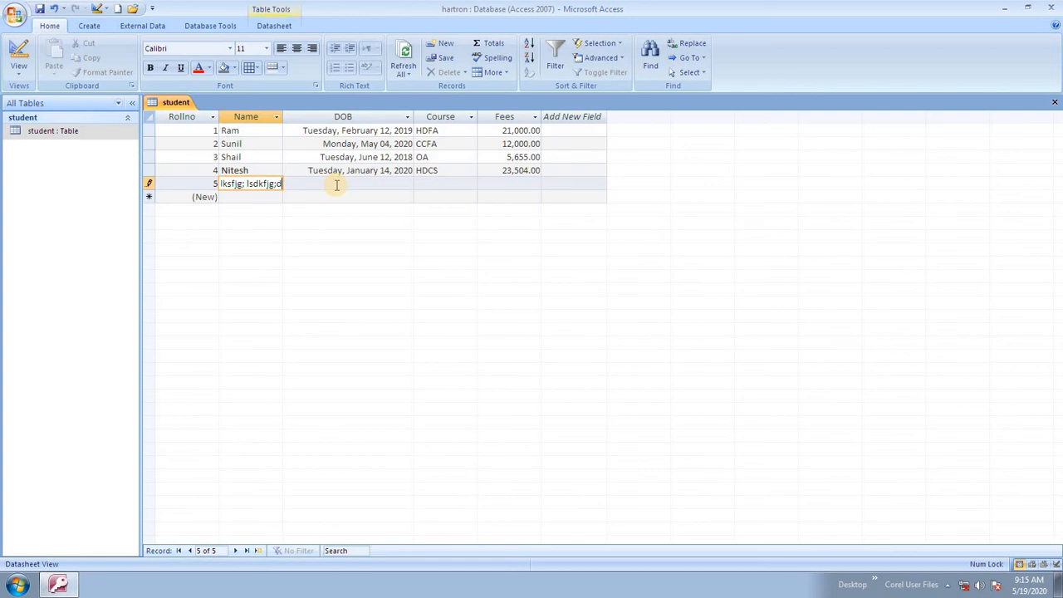
pyautogui.press('BackSpace')
pyautogui.press('BackSpace')
pyautogui.press('BackSpace')
pyautogui.press('BackSpace')
pyautogui.press('BackSpace')
pyautogui.press('BackSpace')
pyautogui.press('BackSpace')
pyautogui.press('BackSpace')
pyautogui.press('BackSpace')
pyautogui.press('BackSpace')
pyautogui.press('BackSpace')
pyautogui.press('BackSpace')
pyautogui.press('BackSpace')
pyautogui.press('BackSpace')
pyautogui.press('BackSpace')
pyautogui.press('BackSpace')
pyautogui.press('BackSpace')
pyautogui.write('techonlogy hisar educatio')
pyautogui.press('BackSpace')
pyautogui.press('BackSpace')
pyautogui.press('BackSpace')
pyautogui.press('BackSpace')
pyautogui.press('BackSpace')
pyautogui.press('BackSpace')
pyautogui.press('BackSpace')
pyautogui.press('BackSpace')
pyautogui.press('BackSpace')
pyautogui.press('BackSpace')
pyautogui.press('BackSpace')
pyautogui.press('BackSpace')
pyautogui.press('BackSpace')
pyautogui.press('BackSpace')
pyautogui.press('BackSpace')
pyautogui.press('BackSpace')
pyautogui.press('BackSpace')
pyautogui.press('BackSpace')
pyautogui.press('BackSpace')
pyautogui.press('BackSpace')
pyautogui.press('Tab')
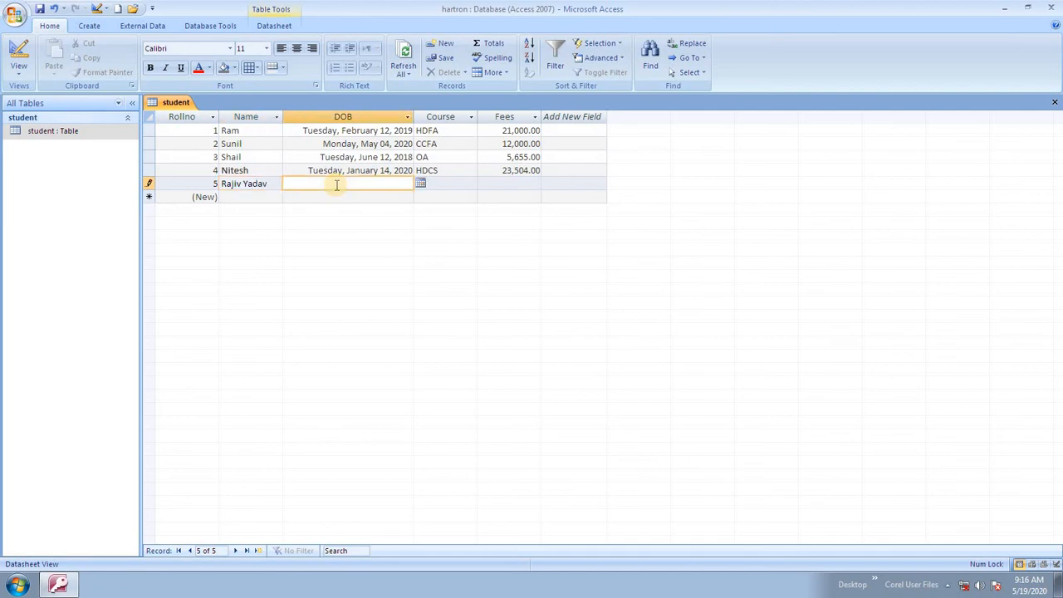
# - Set record 5's DOB to October 7, 2019 with the date picker
pyautogui.click(422, 182)
pyautogui.click(412, 183)
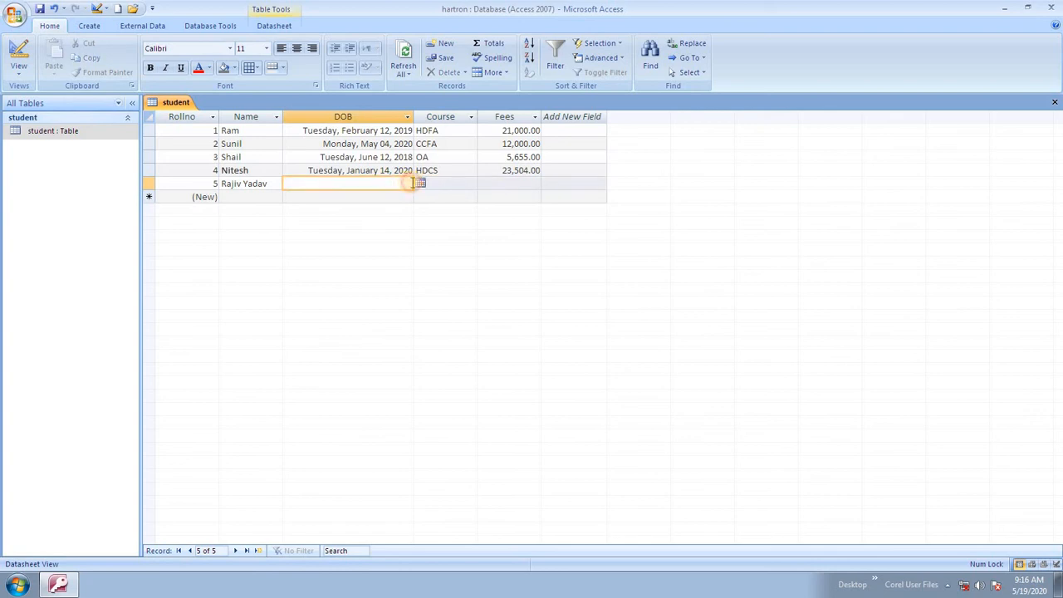
pyautogui.click(420, 182)
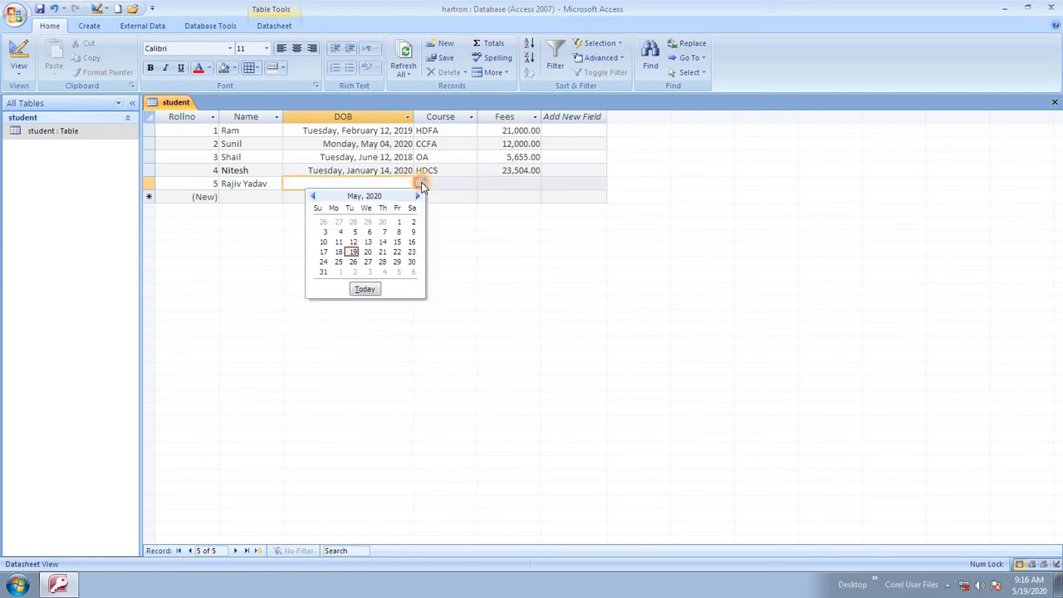
pyautogui.click(312, 196)
pyautogui.click(312, 196)
pyautogui.click(312, 196)
pyautogui.click(313, 196)
pyautogui.click(312, 196)
pyautogui.click(312, 196)
pyautogui.click(313, 196)
pyautogui.click(341, 232)
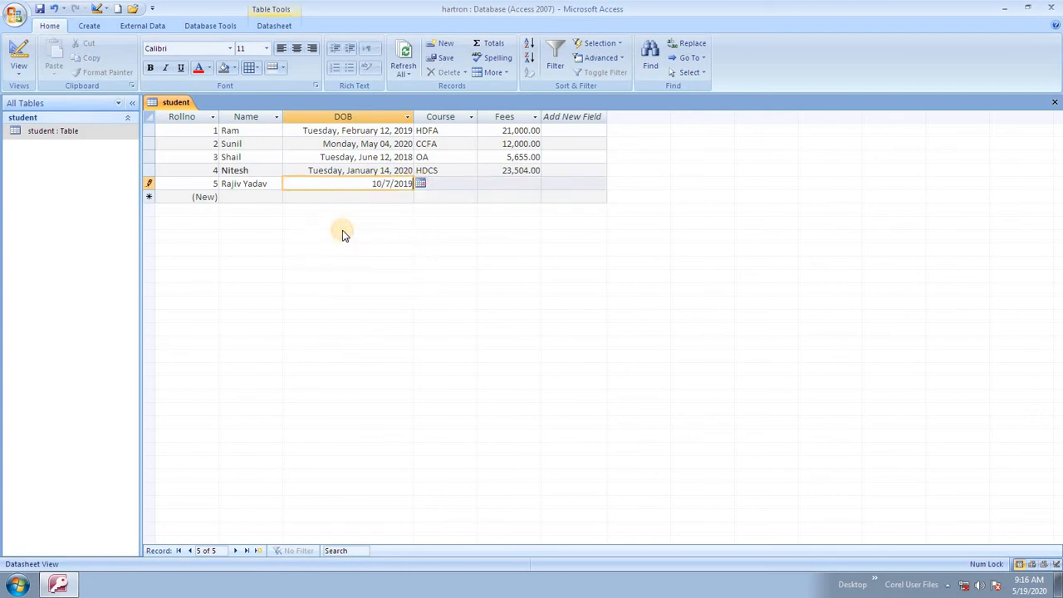
pyautogui.press('Tab')
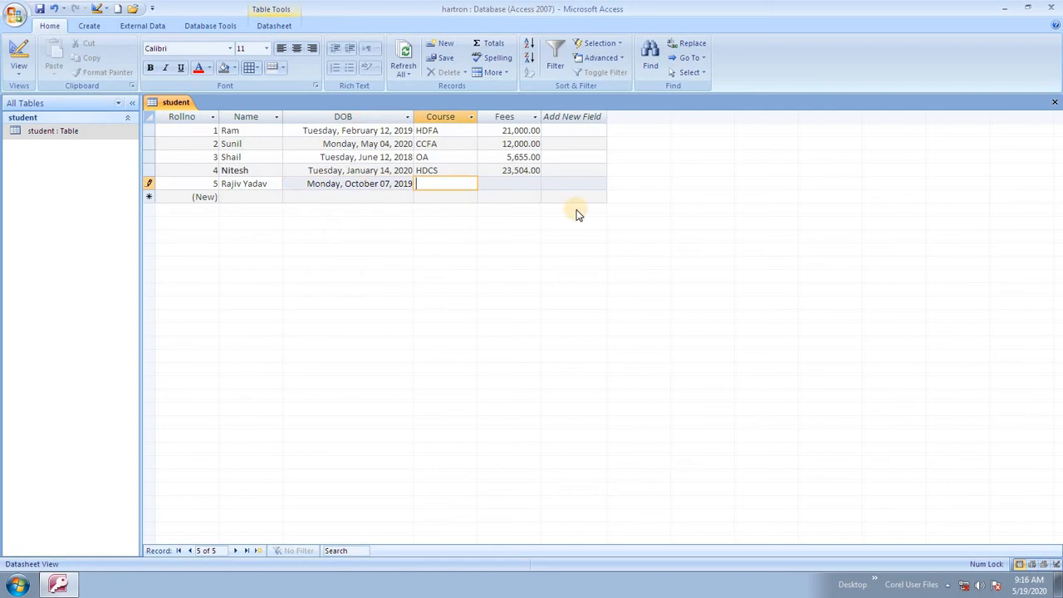
# - Enter course DTP and fees 8000, then save record 5
pyautogui.write('DTP')
pyautogui.press('Tab')
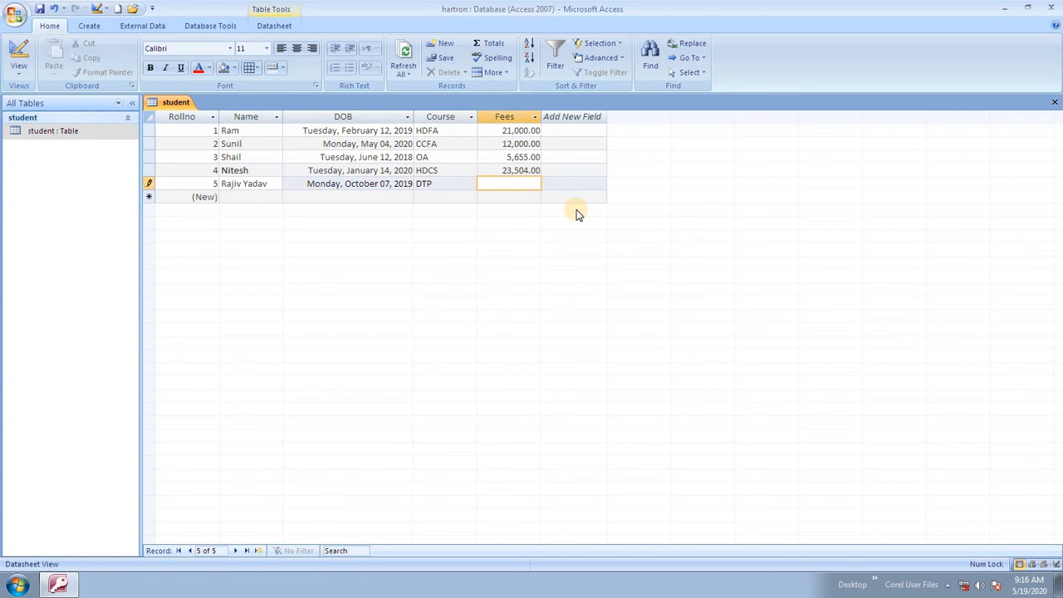
pyautogui.write('5')
pyautogui.press('BackSpace')
pyautogui.write('8000')
pyautogui.click(367, 196)
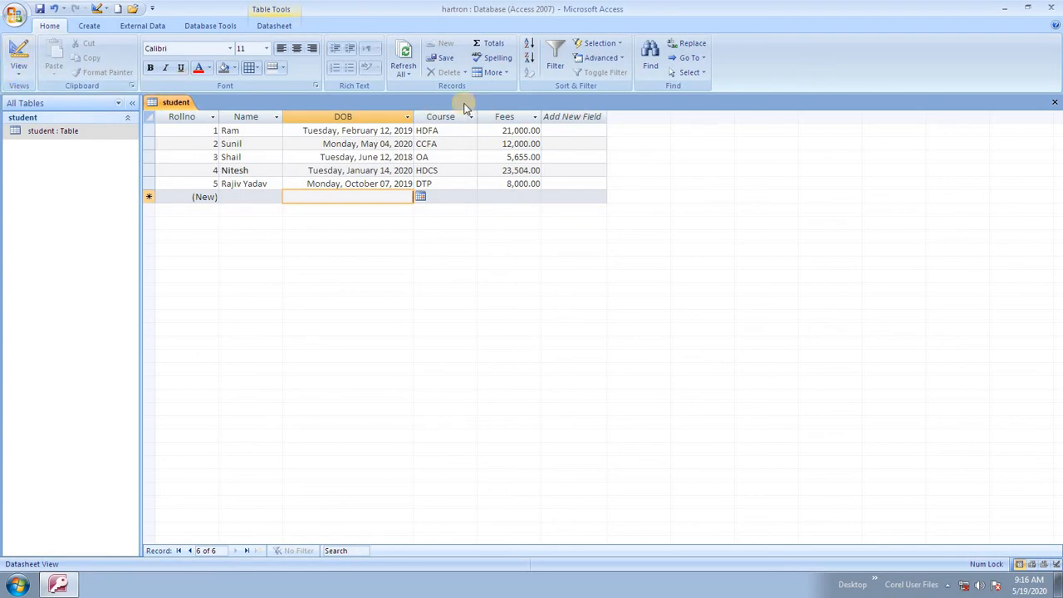
# - Switch to Design View and add a new field named Contact below Fees
pyautogui.click(23, 76)
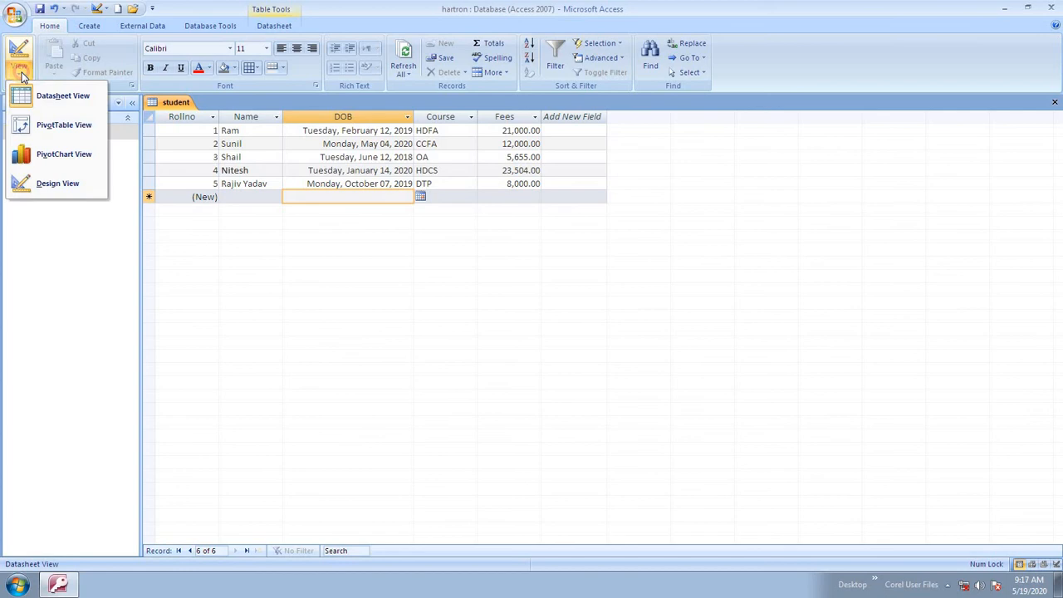
pyautogui.click(69, 175)
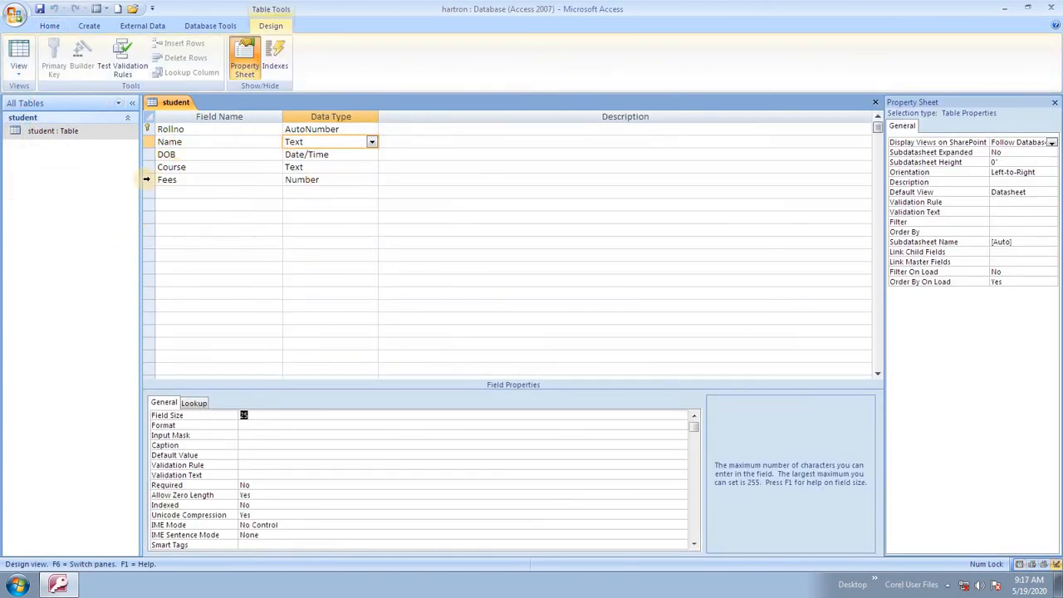
pyautogui.click(199, 193)
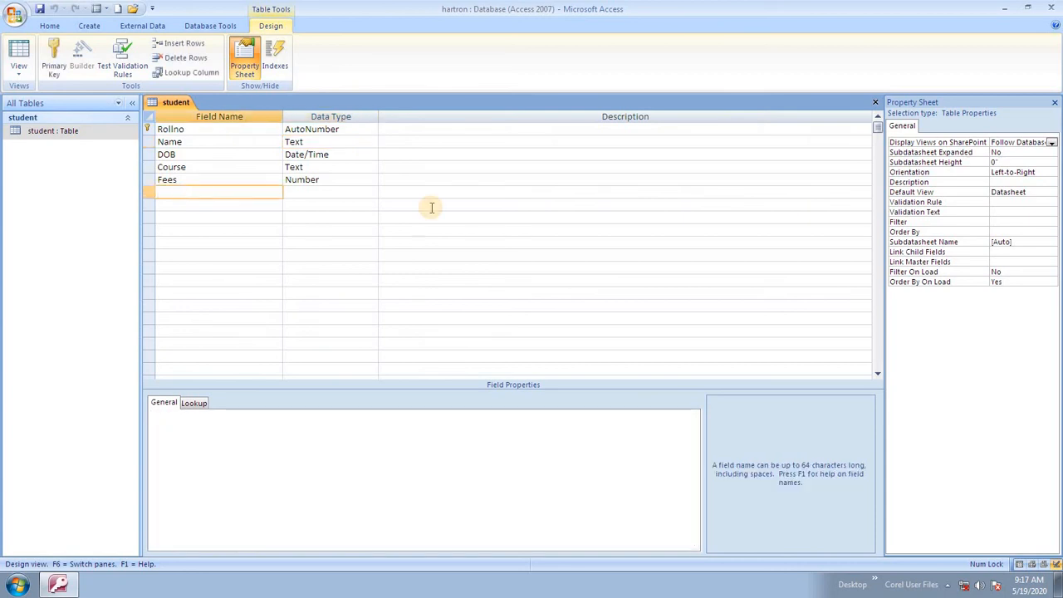
pyautogui.write('Contact')
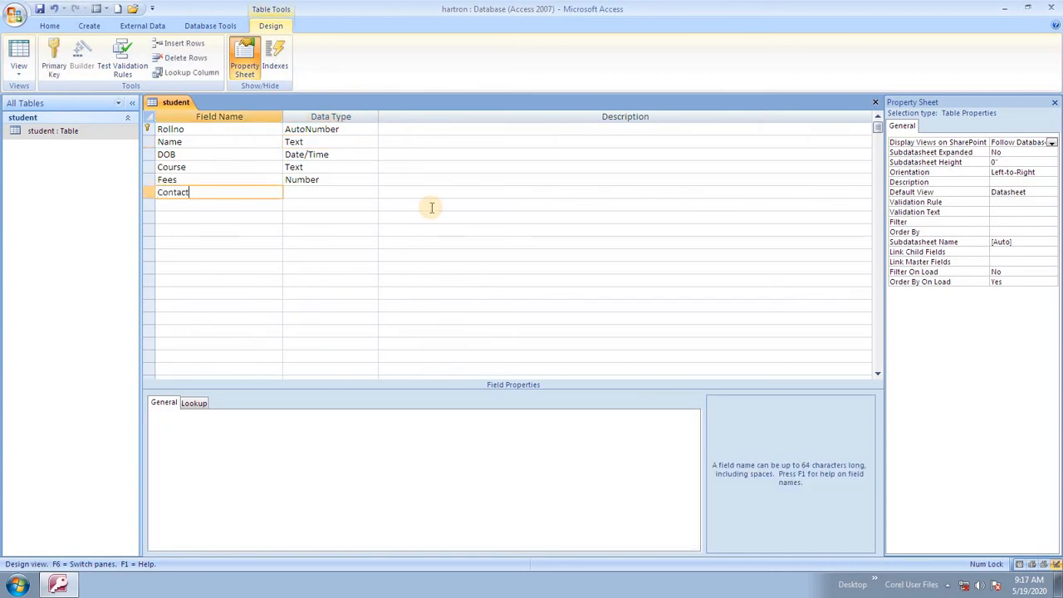
pyautogui.press('Tab')
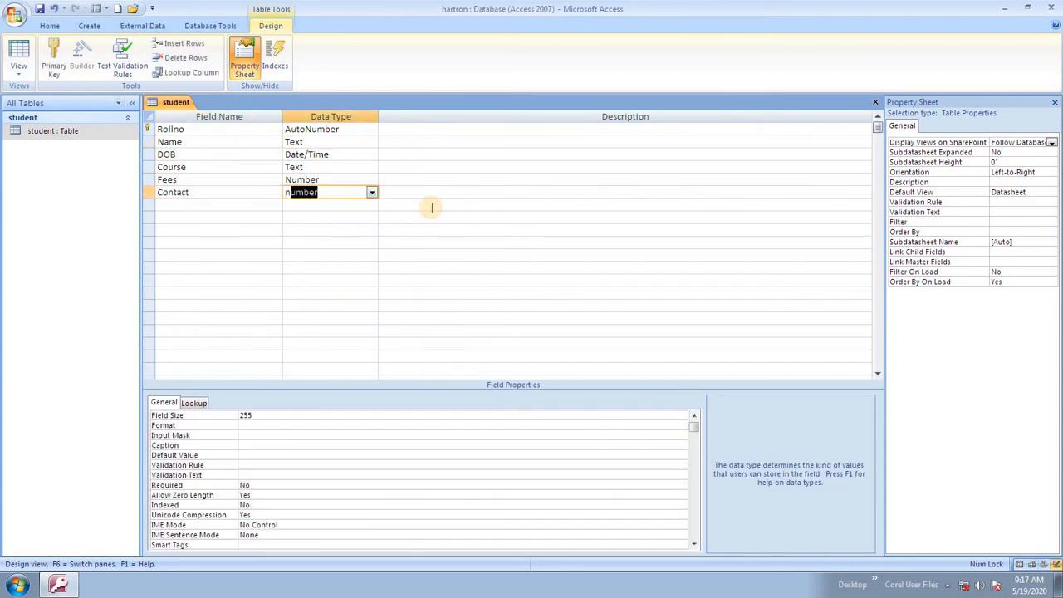
# - Give Contact the Text data type with a field size of 10
pyautogui.write('n')
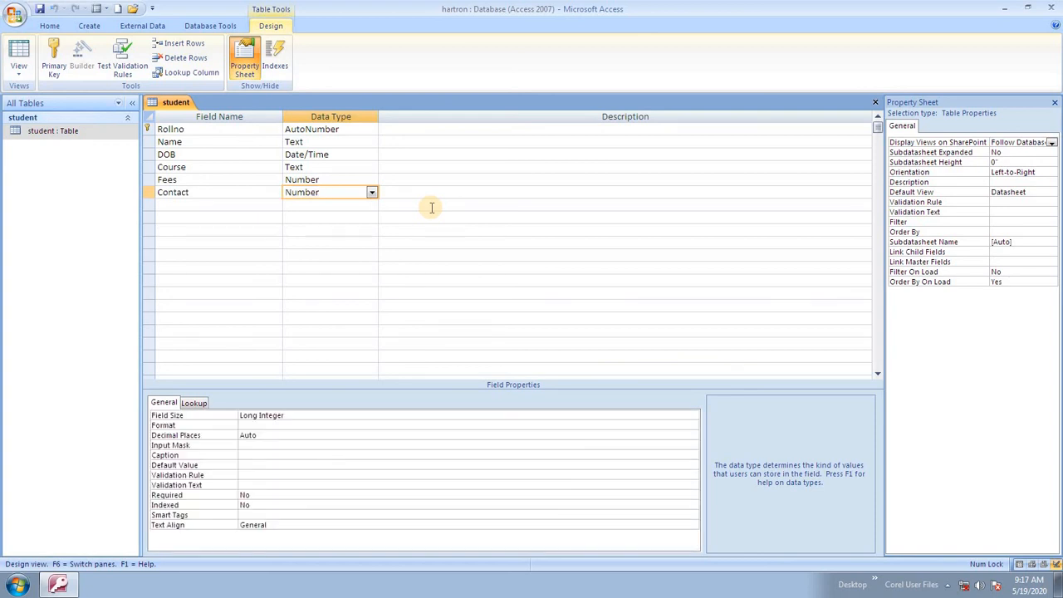
pyautogui.click(279, 426)
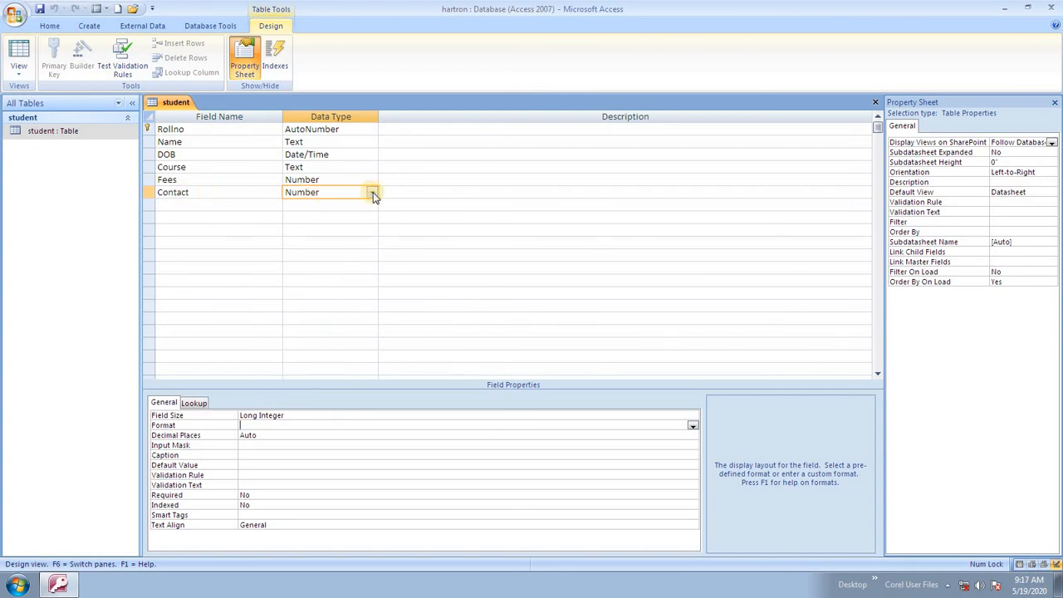
pyautogui.click(372, 193)
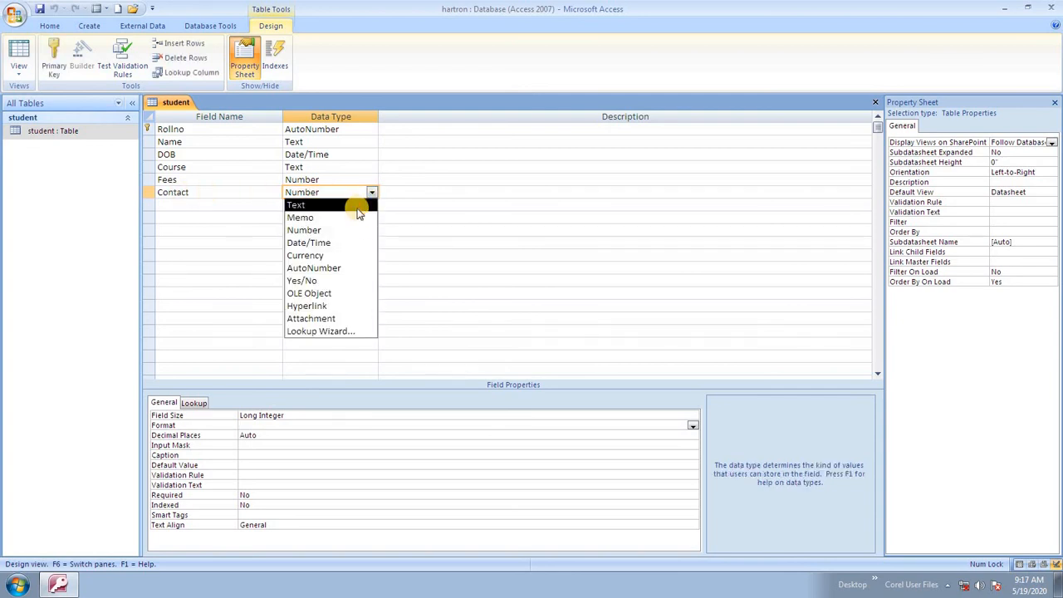
pyautogui.click(358, 206)
pyautogui.doubleClick(338, 192)
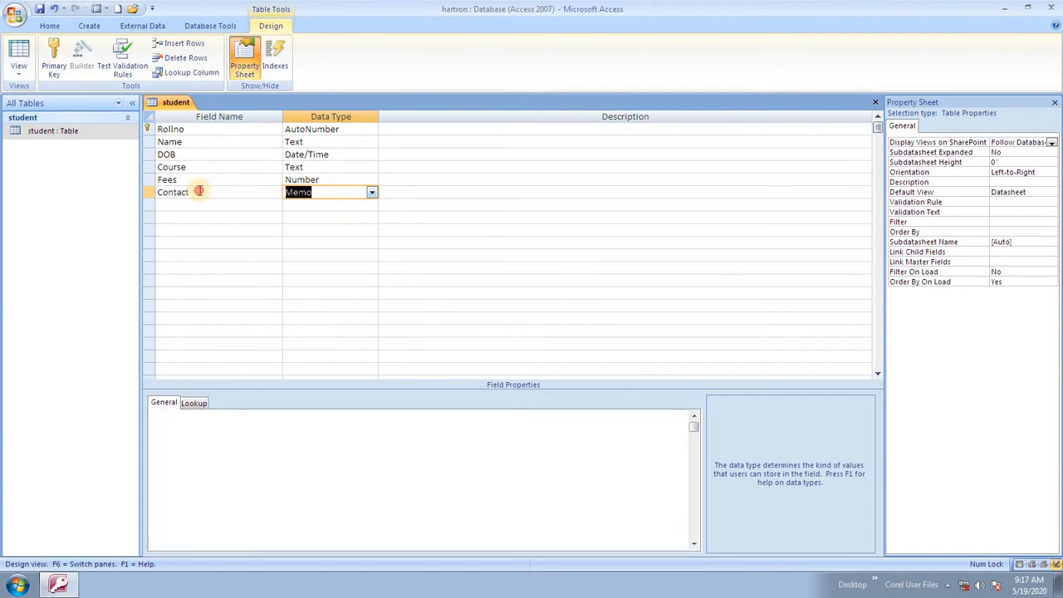
pyautogui.click(339, 192)
pyautogui.click(372, 192)
pyautogui.click(344, 205)
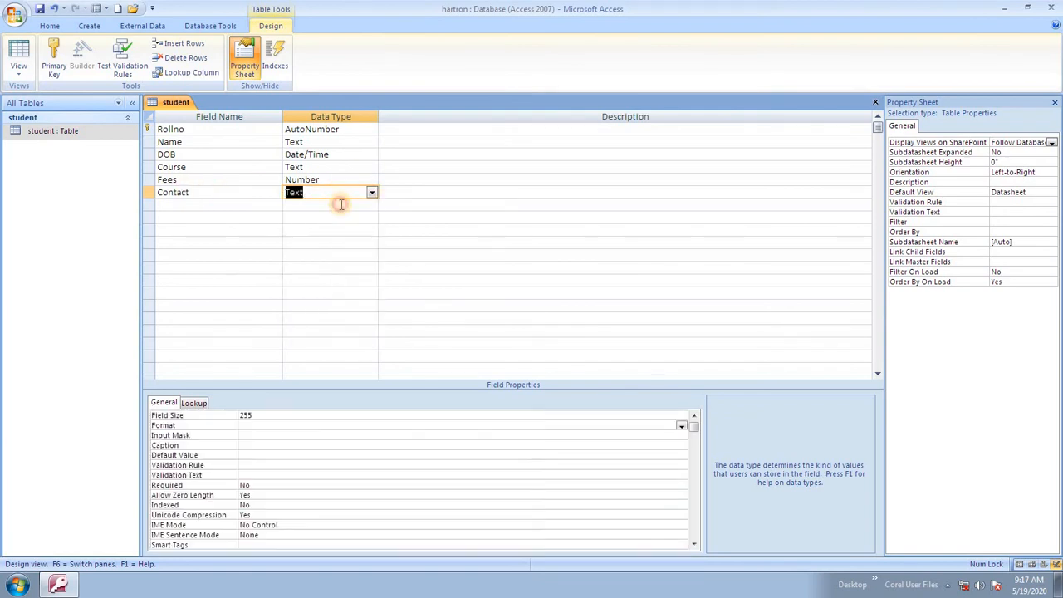
pyautogui.moveTo(240, 415); pyautogui.dragTo(318, 414)
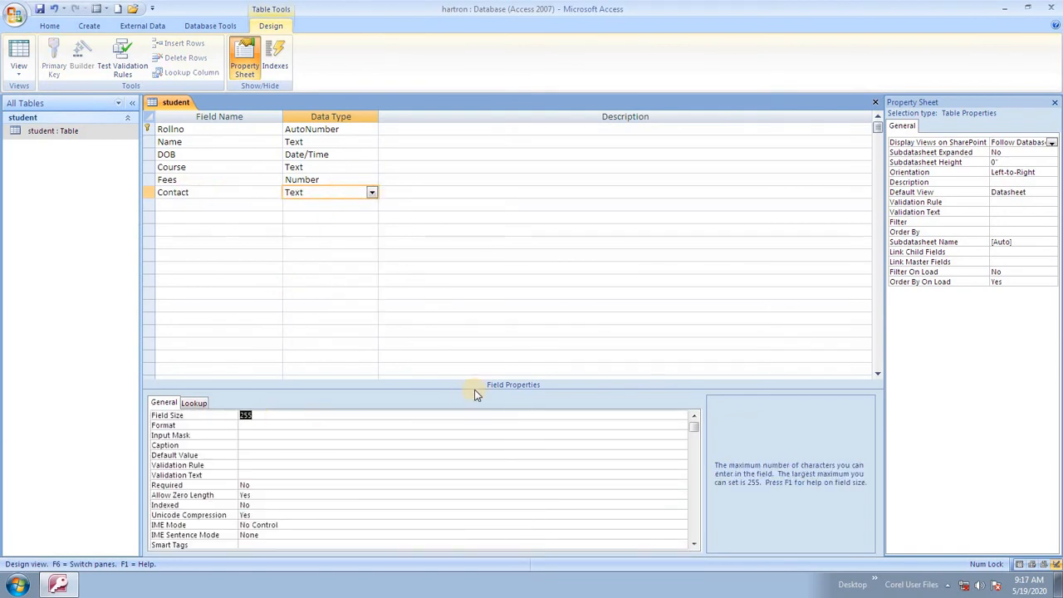
pyautogui.write('10')
pyautogui.press('F6')
pyautogui.click(18, 71)
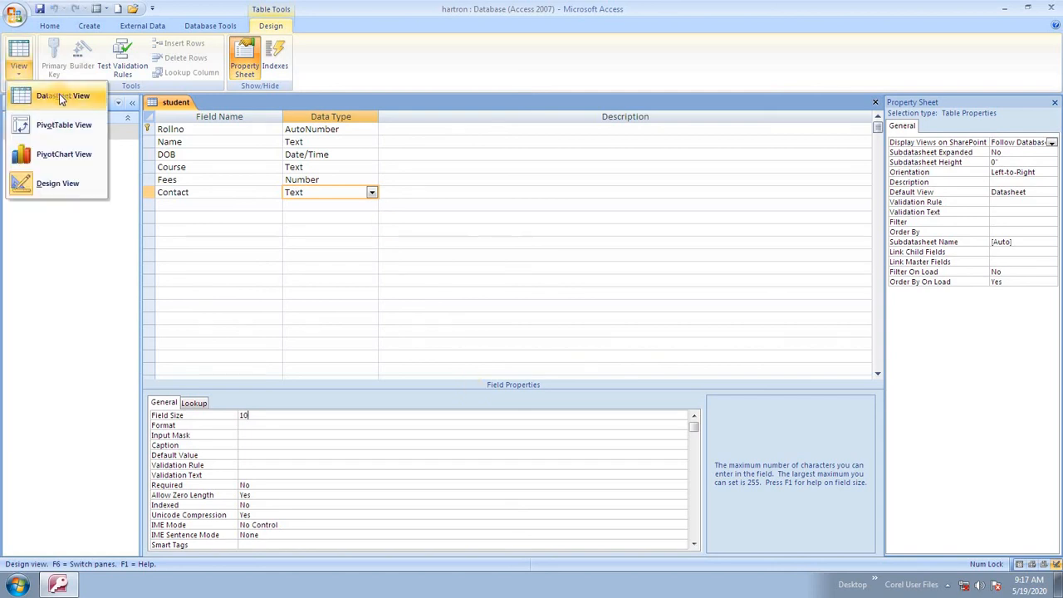
# - Switch to Datasheet View and enter a ten-digit contact number for each of the five students
pyautogui.click(46, 92)
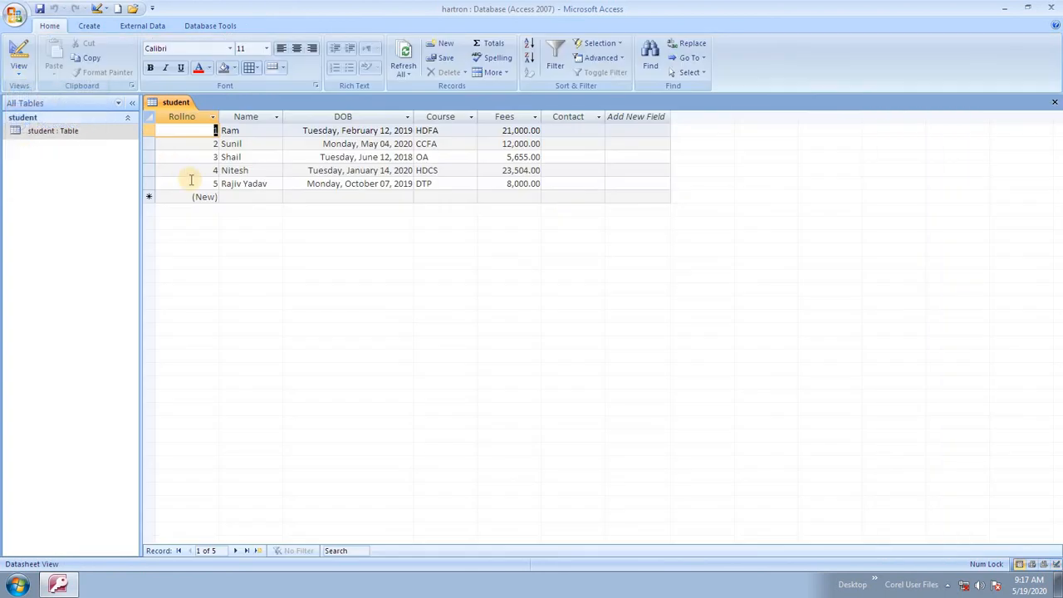
pyautogui.click(571, 132)
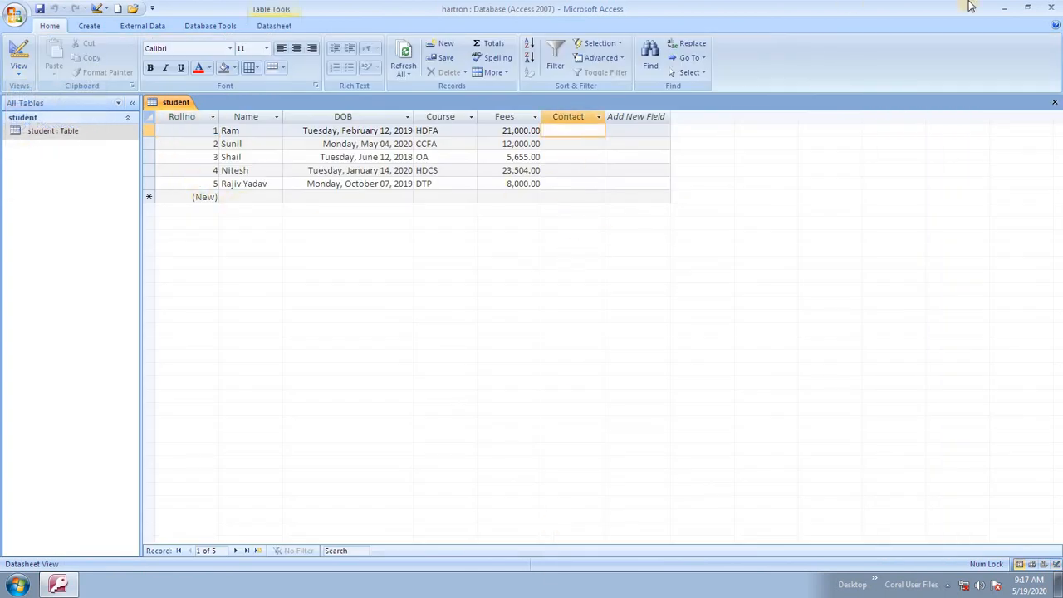
pyautogui.press('Down')
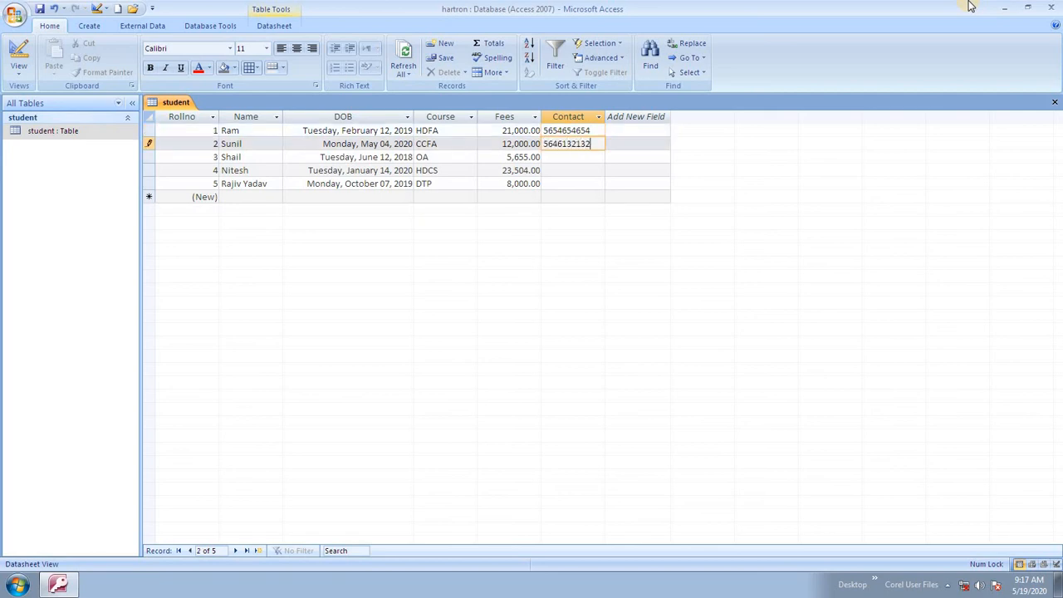
pyautogui.press('Down')
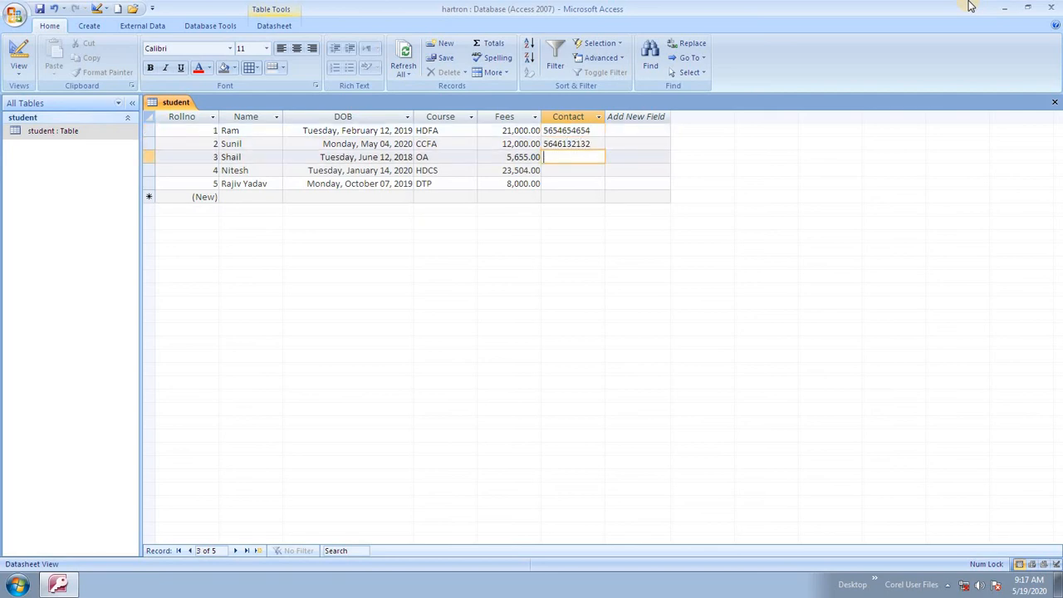
pyautogui.press('Down')
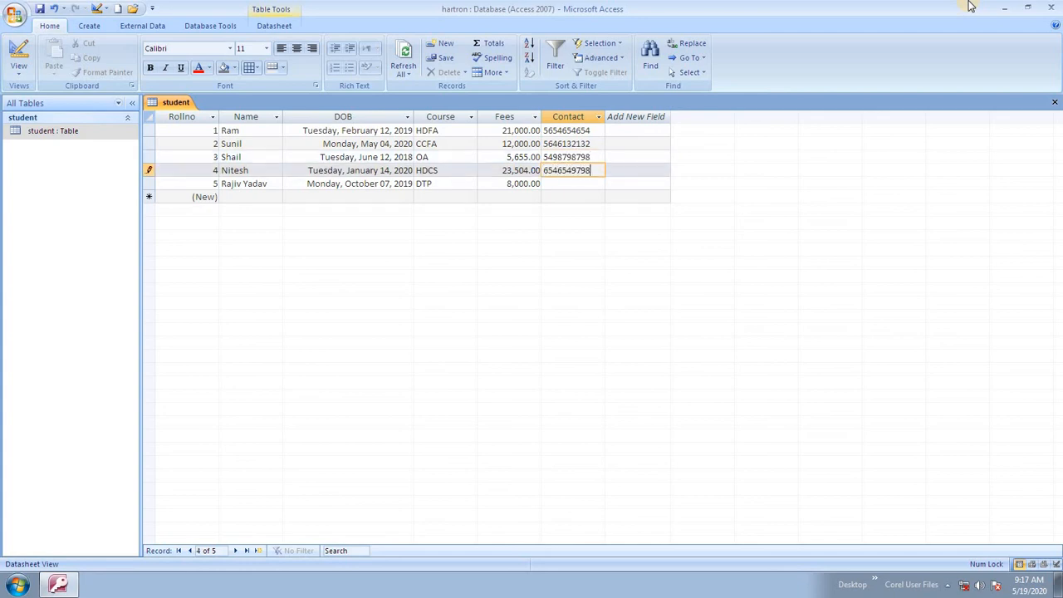
pyautogui.press('Down')
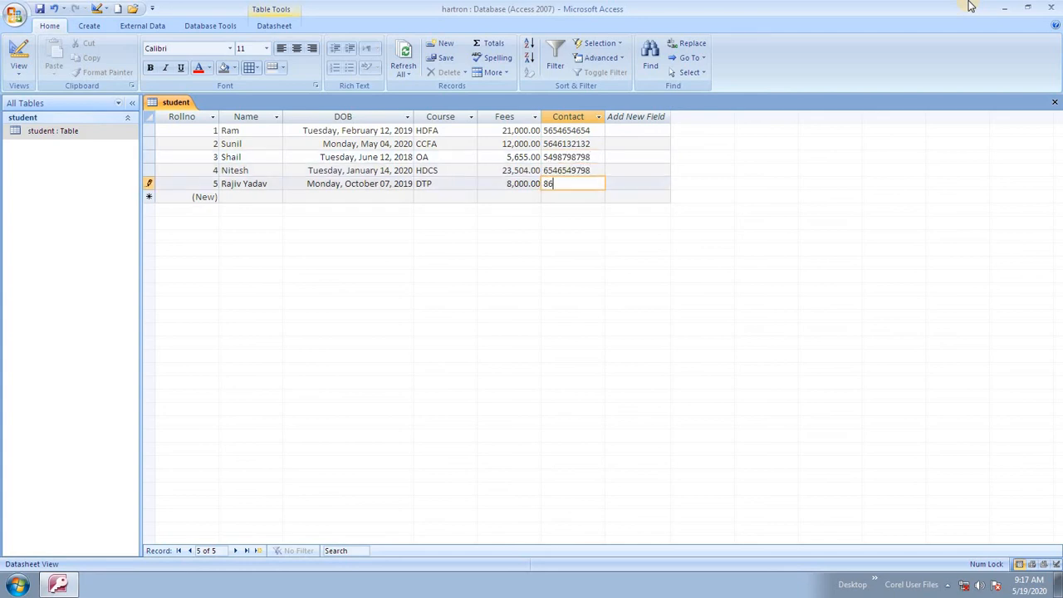
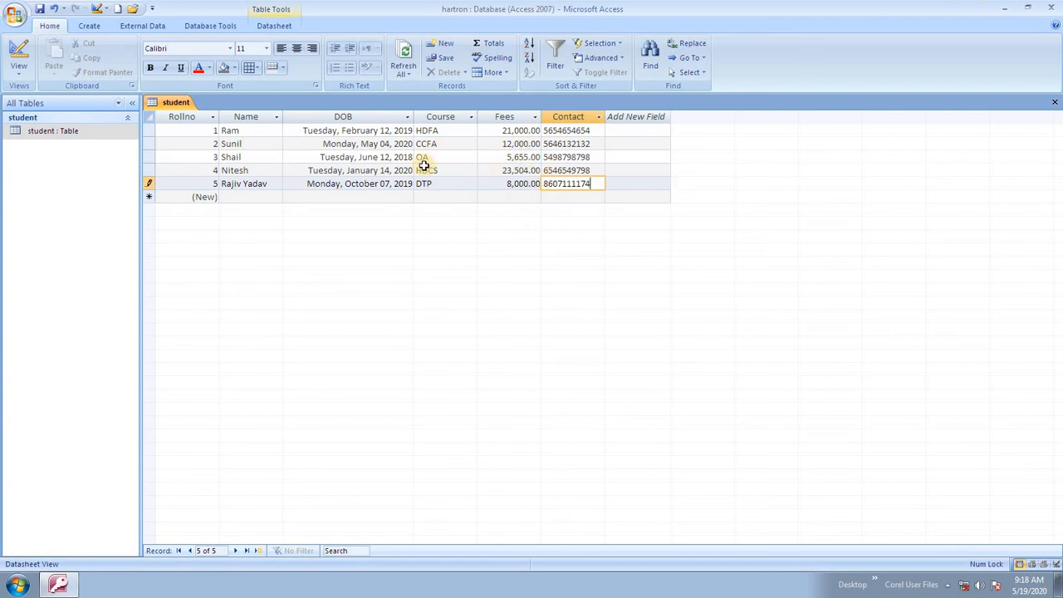
# - Leave row 5 so its contact number is saved, and select other datasheet cells
pyautogui.click(452, 173)
pyautogui.click(489, 145)
pyautogui.click(499, 157)
pyautogui.click(493, 173)
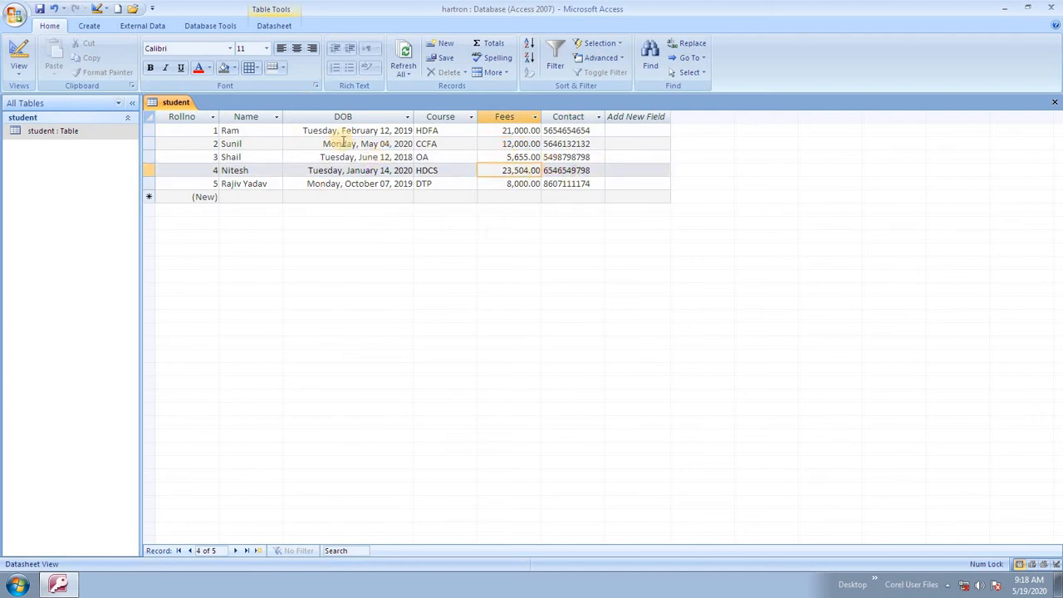
pyautogui.click(349, 182)
pyautogui.click(423, 184)
pyautogui.click(459, 171)
pyautogui.click(462, 143)
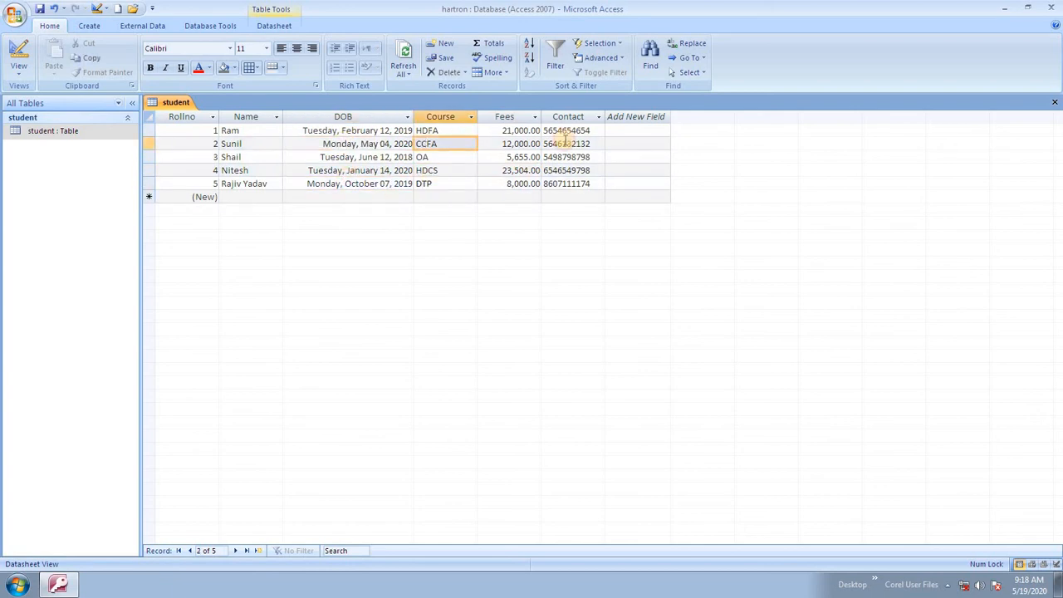
pyautogui.click(646, 146)
pyautogui.click(646, 184)
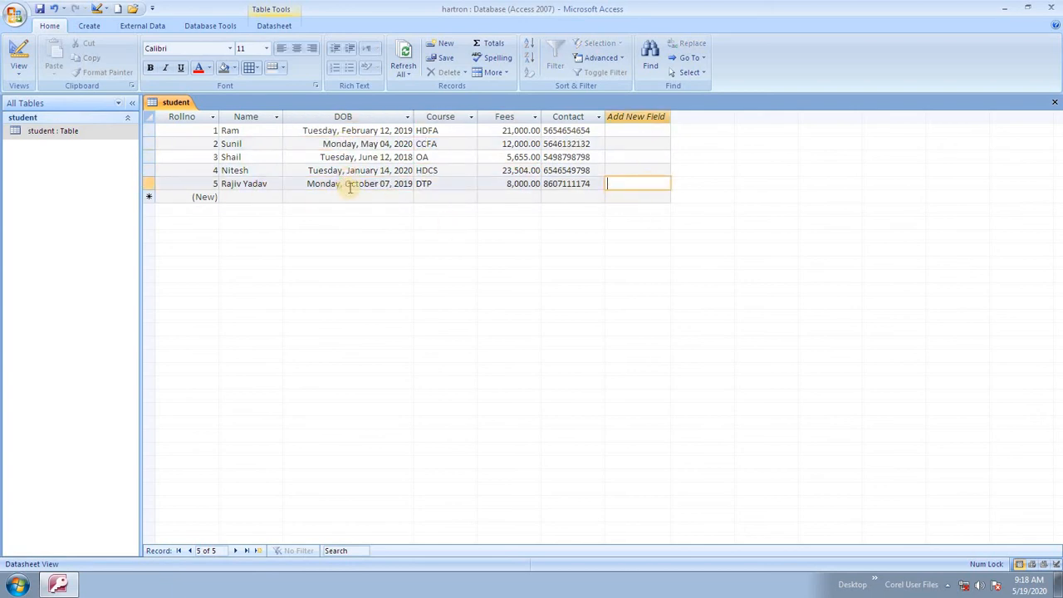
pyautogui.click(15, 17)
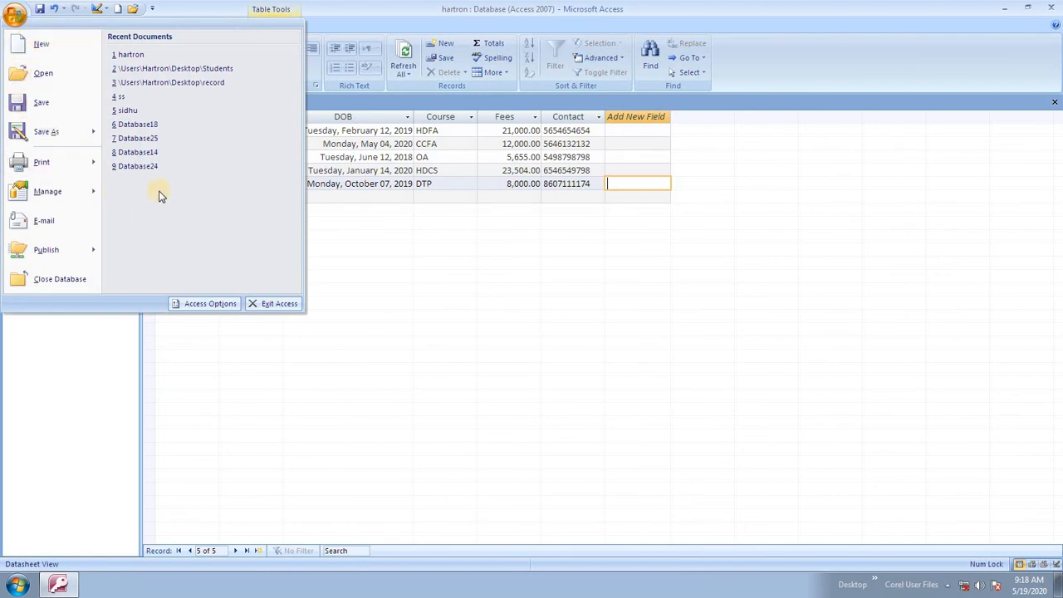
pyautogui.click(408, 281)
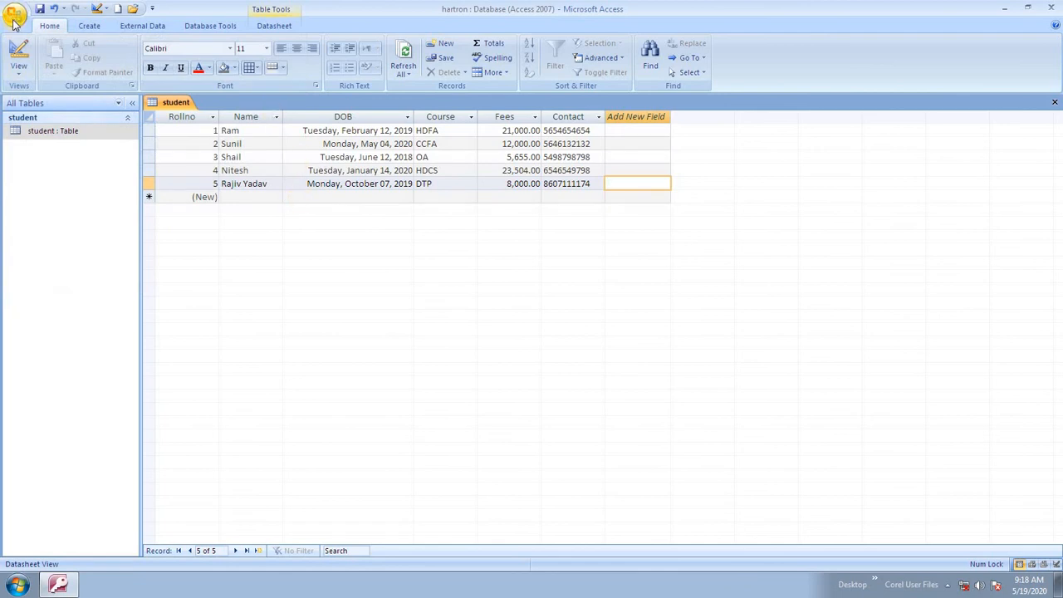
pyautogui.click(15, 17)
pyautogui.click(54, 130)
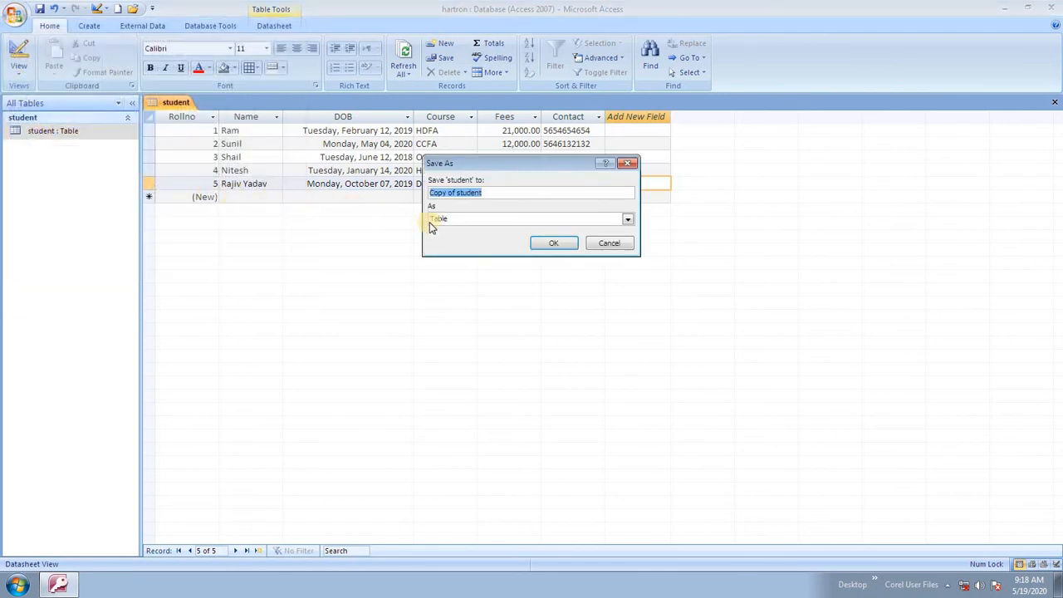
pyautogui.click(569, 242)
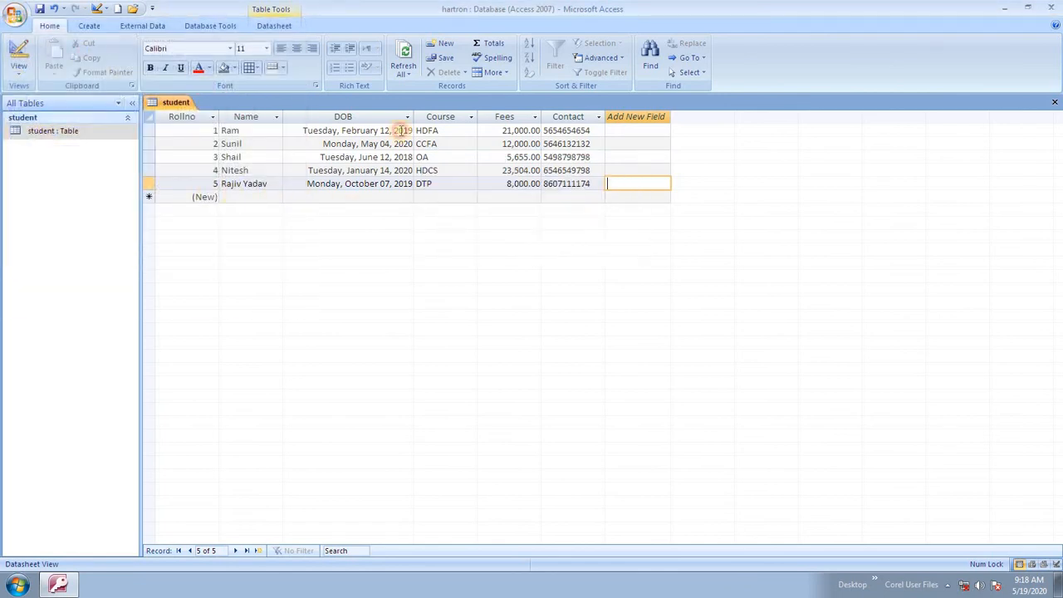
pyautogui.click(15, 17)
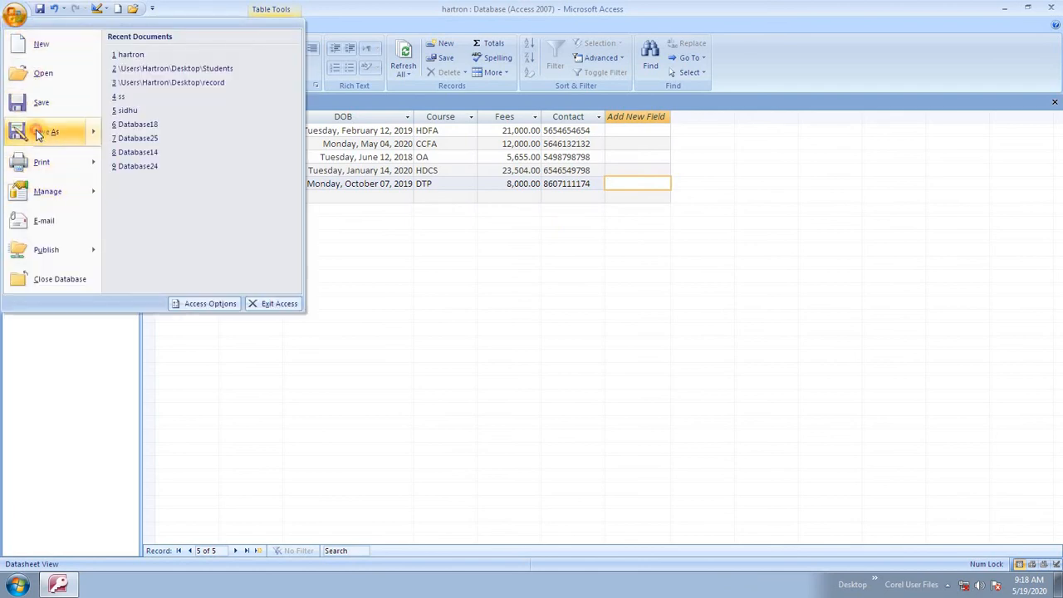
pyautogui.click(50, 129)
pyautogui.click(609, 242)
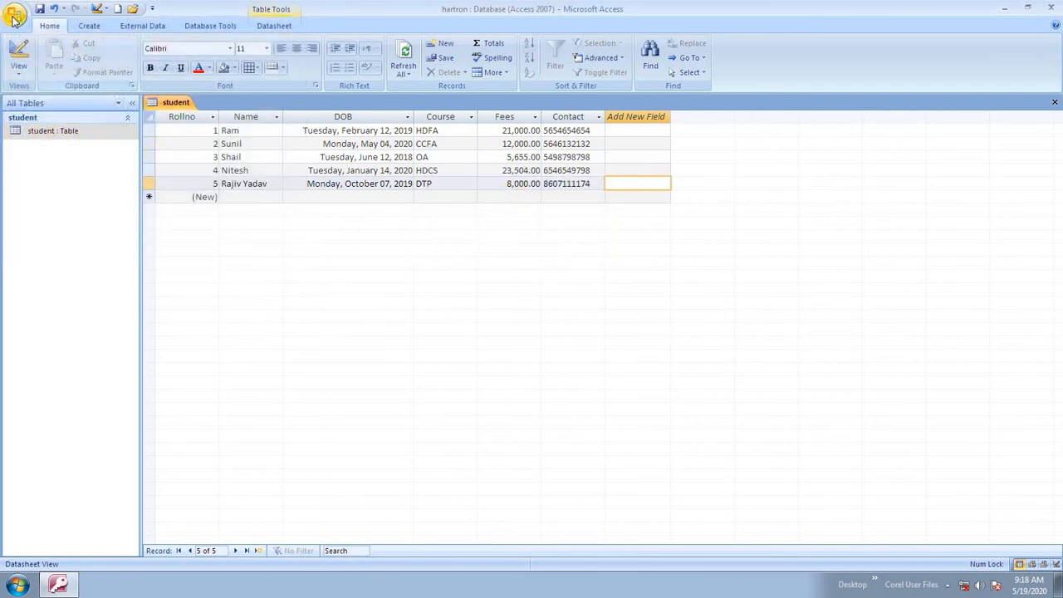
pyautogui.click(15, 16)
pyautogui.moveTo(87, 133)
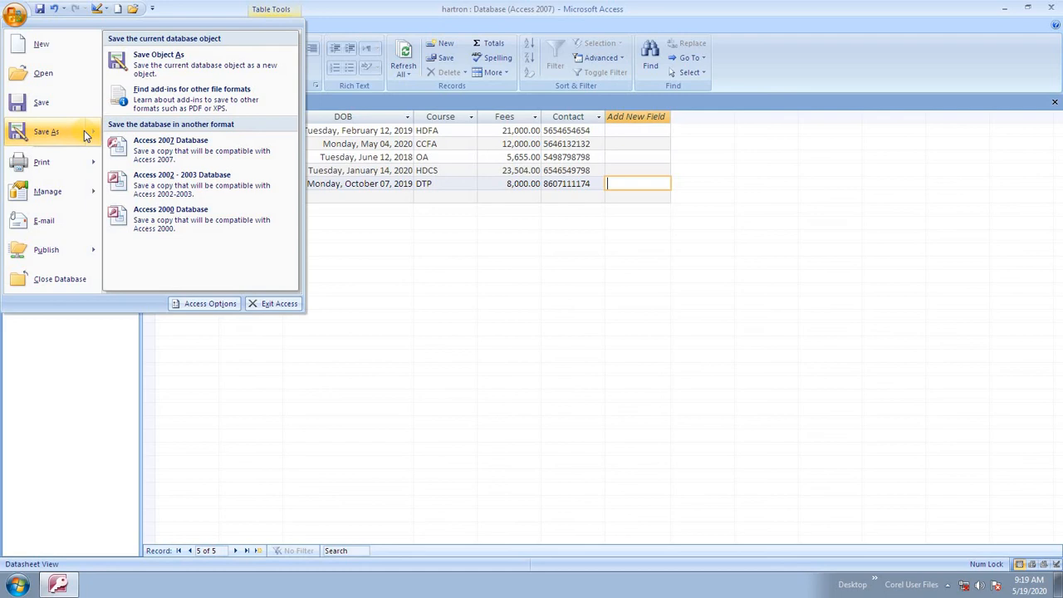
pyautogui.click(84, 133)
pyautogui.press('Escape')
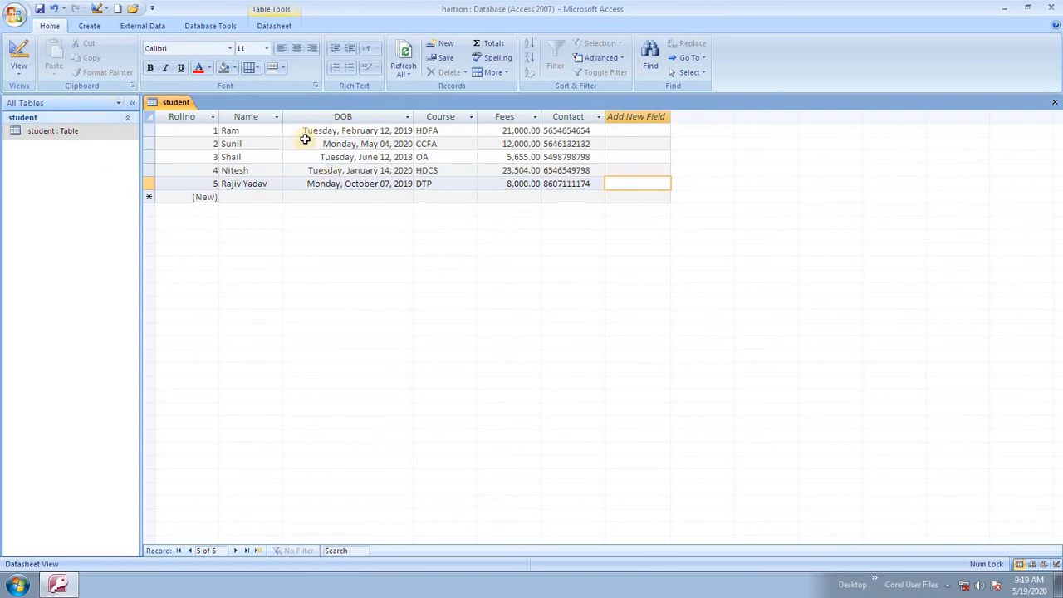
pyautogui.click(264, 184)
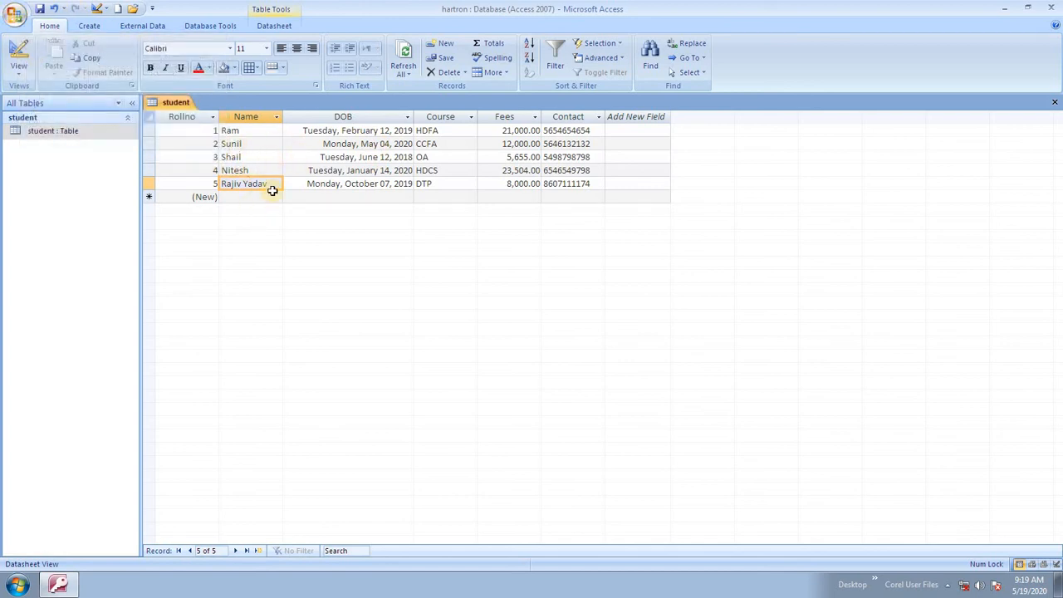
# - Close the student database and Access, then refresh the desktop twice
pyautogui.click(1050, 7)
pyautogui.rightClick(513, 181)
pyautogui.click(517, 212)
pyautogui.rightClick(330, 106)
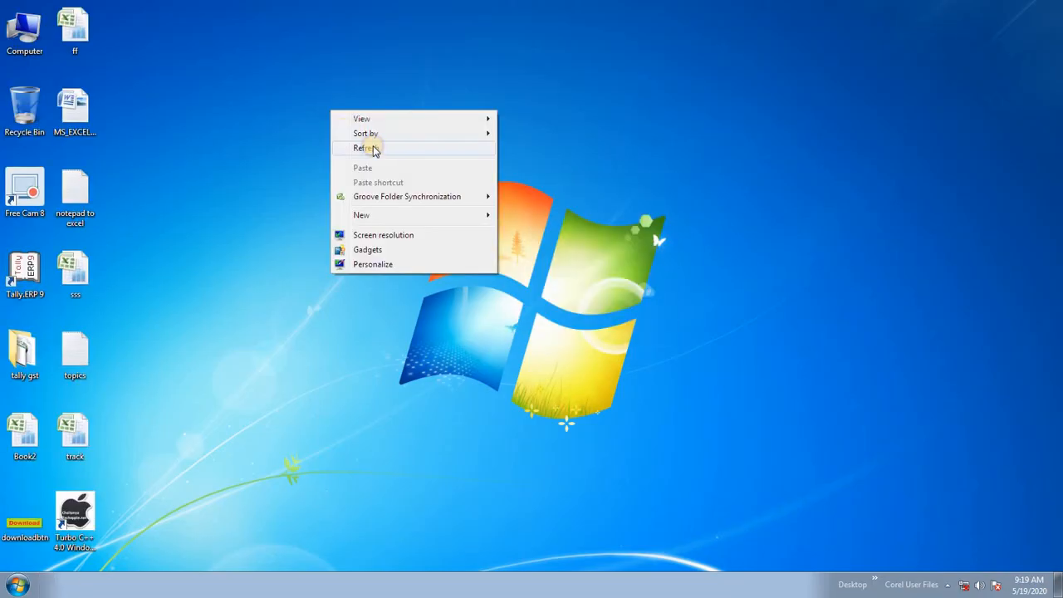
pyautogui.click(373, 147)
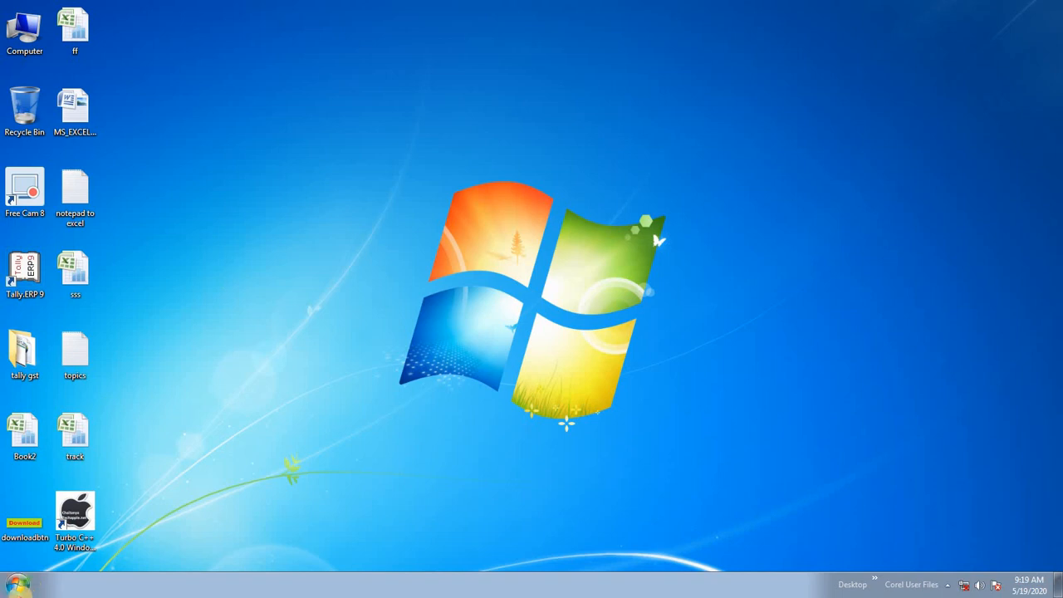
# - Start Access 2007 maximized and create a new blank database named hhh
pyautogui.click(17, 584)
pyautogui.click(78, 195)
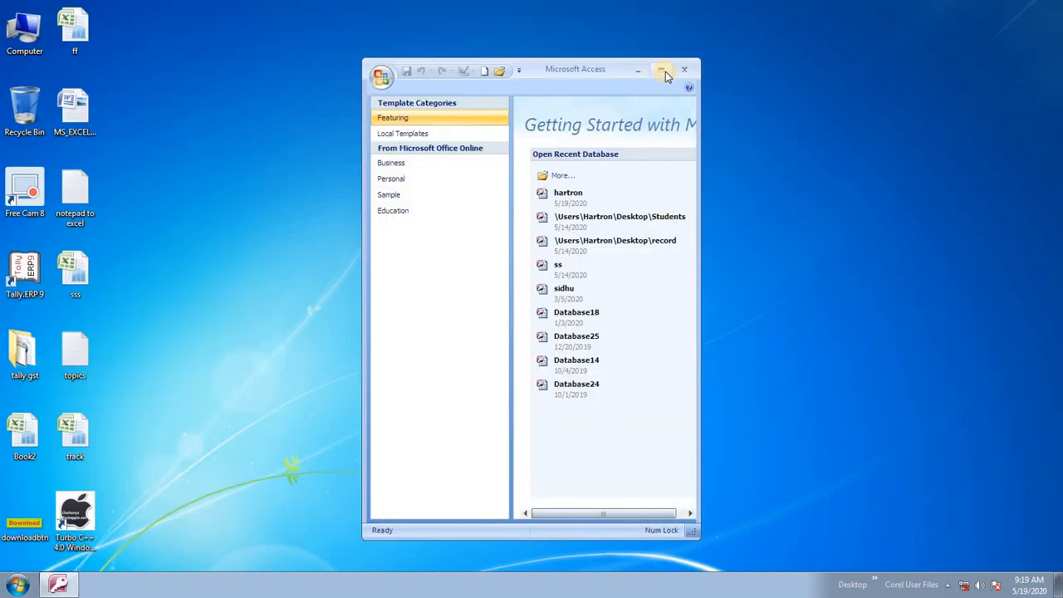
pyautogui.click(662, 70)
pyautogui.click(191, 120)
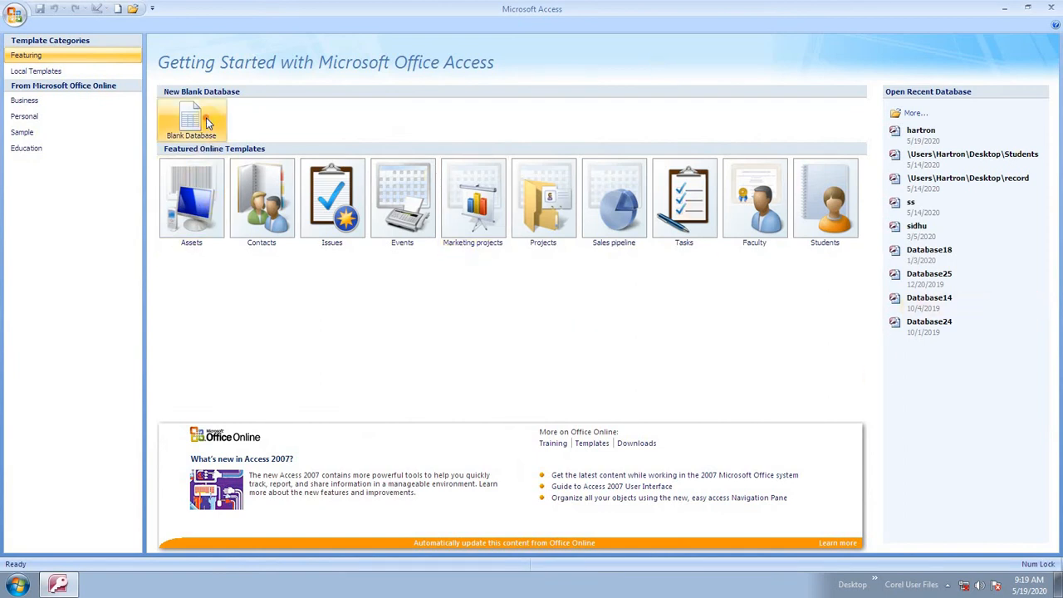
pyautogui.doubleClick(924, 340)
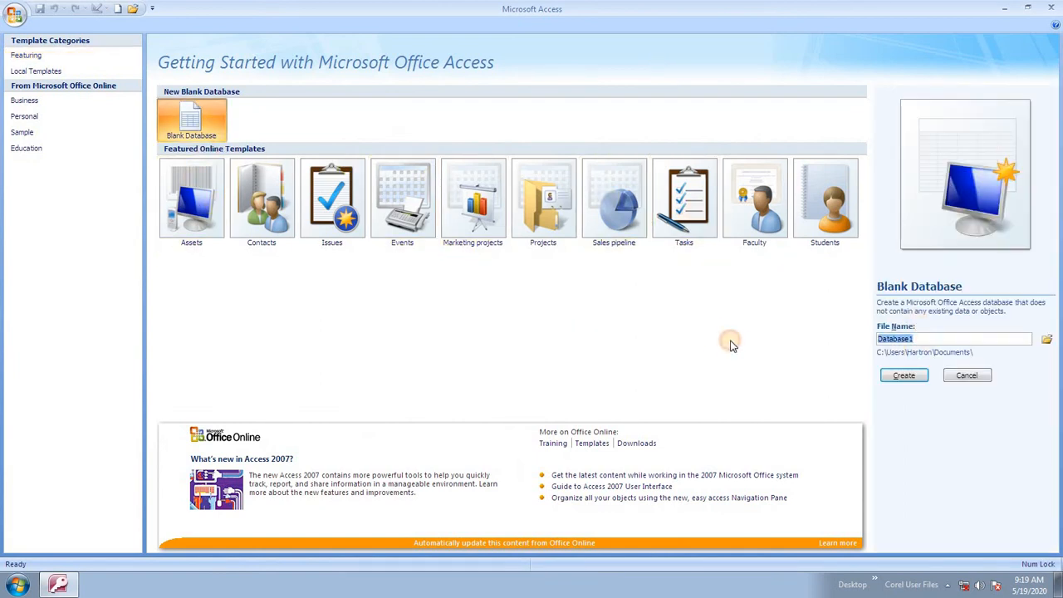
pyautogui.write('hhh')
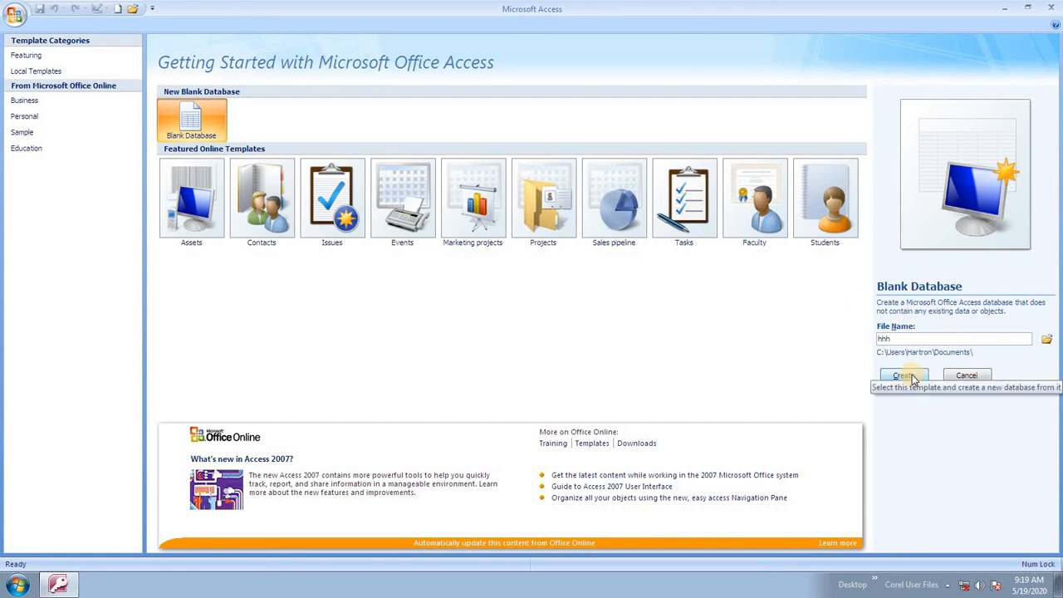
pyautogui.click(913, 378)
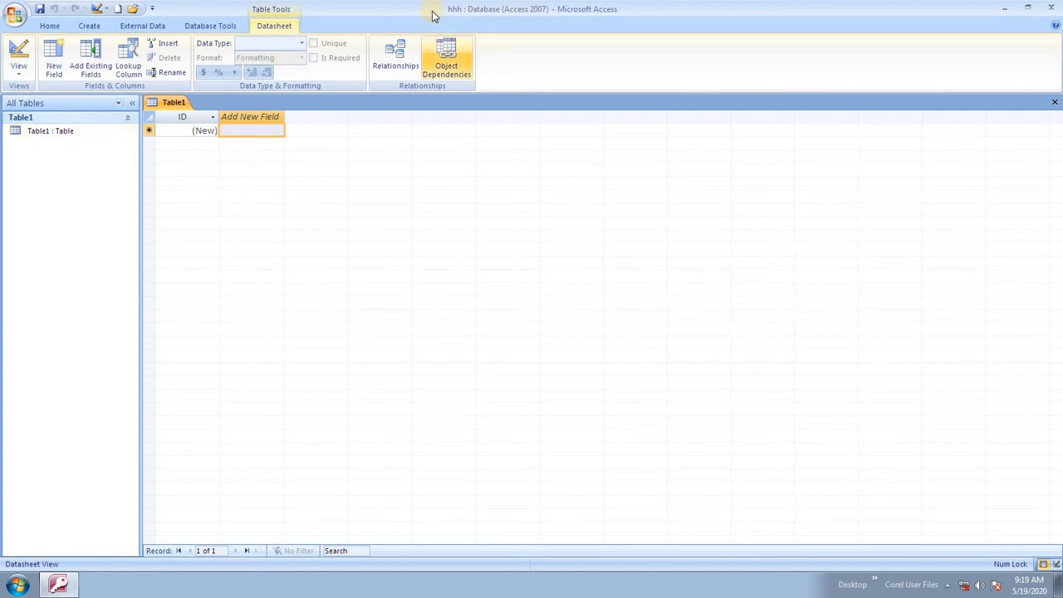
# - Switch to Design View, saving the table as dfgd
pyautogui.click(19, 70)
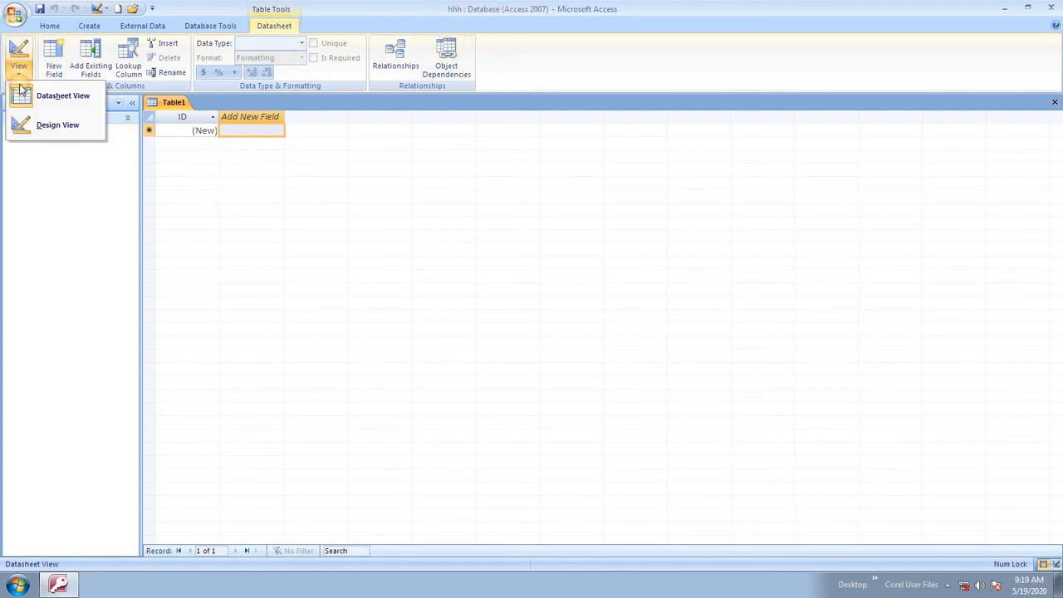
pyautogui.click(48, 125)
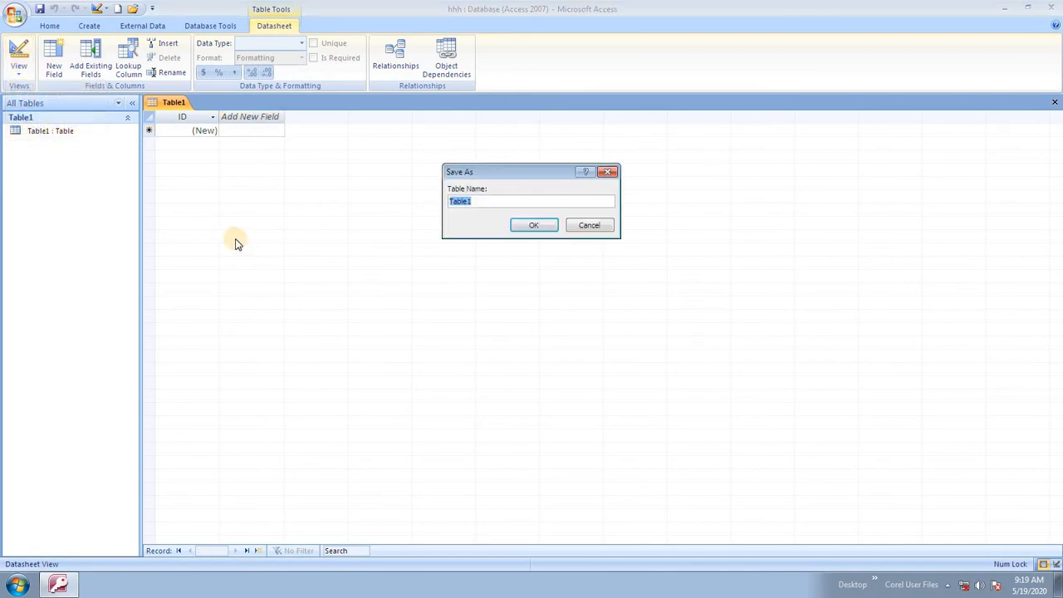
pyautogui.click(534, 225)
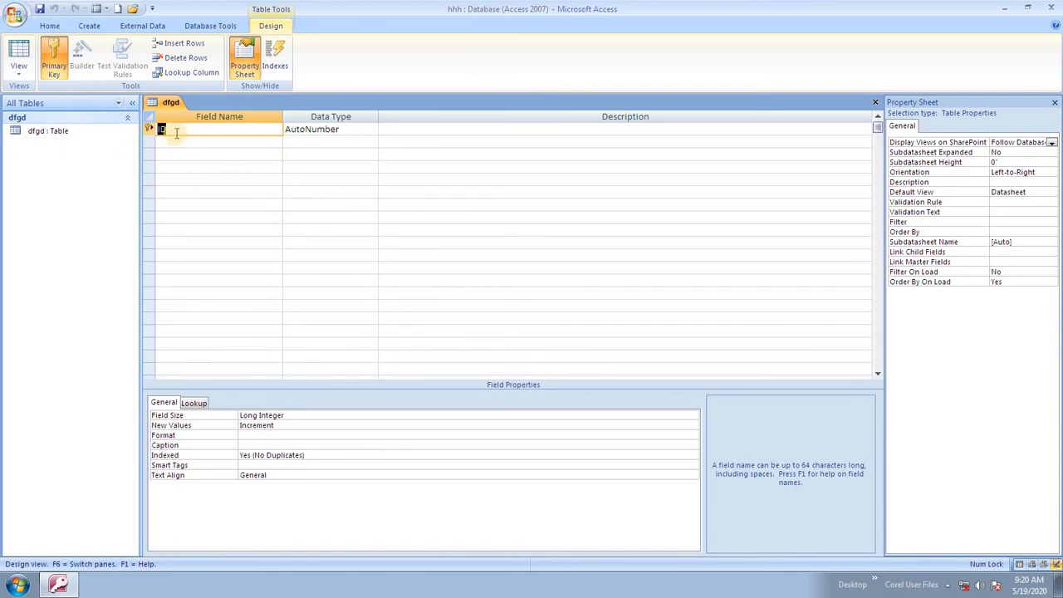
# - Add Name and Course fields of type Text to dfgd
pyautogui.click(227, 142)
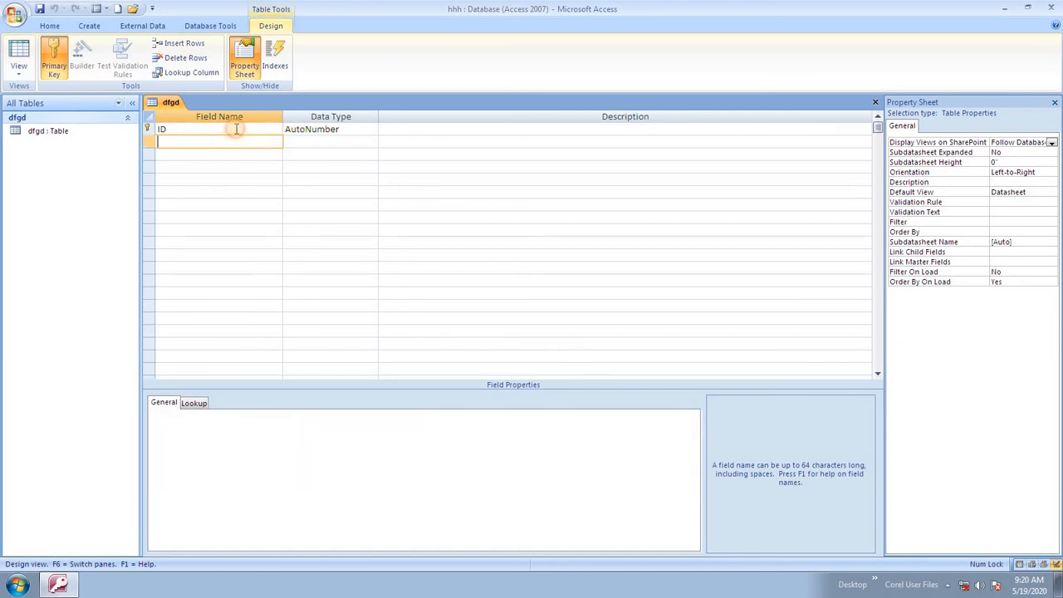
pyautogui.press('Tab')
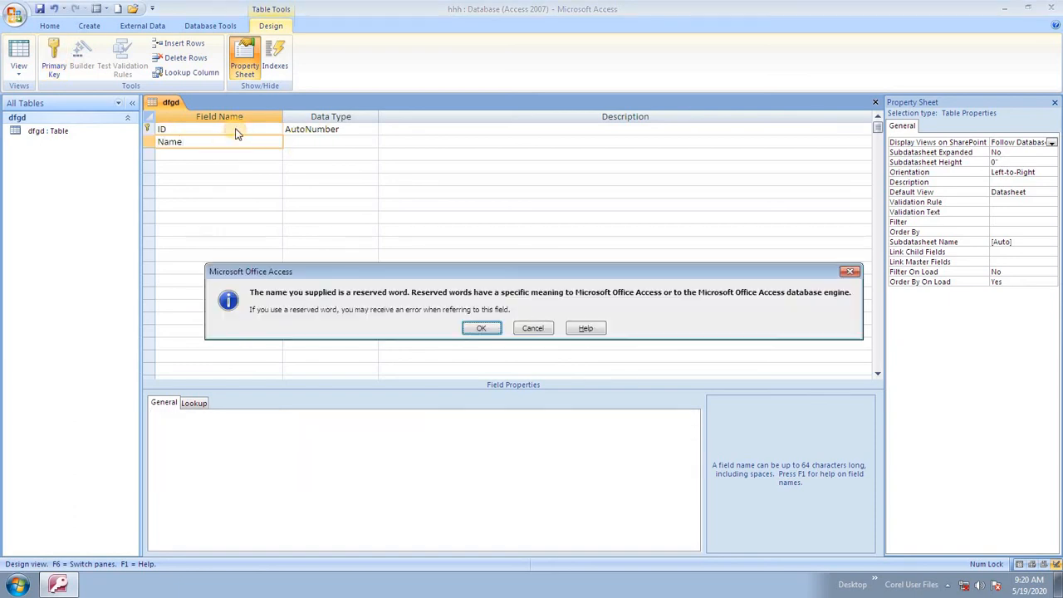
pyautogui.press('Return')
pyautogui.press('Tab')
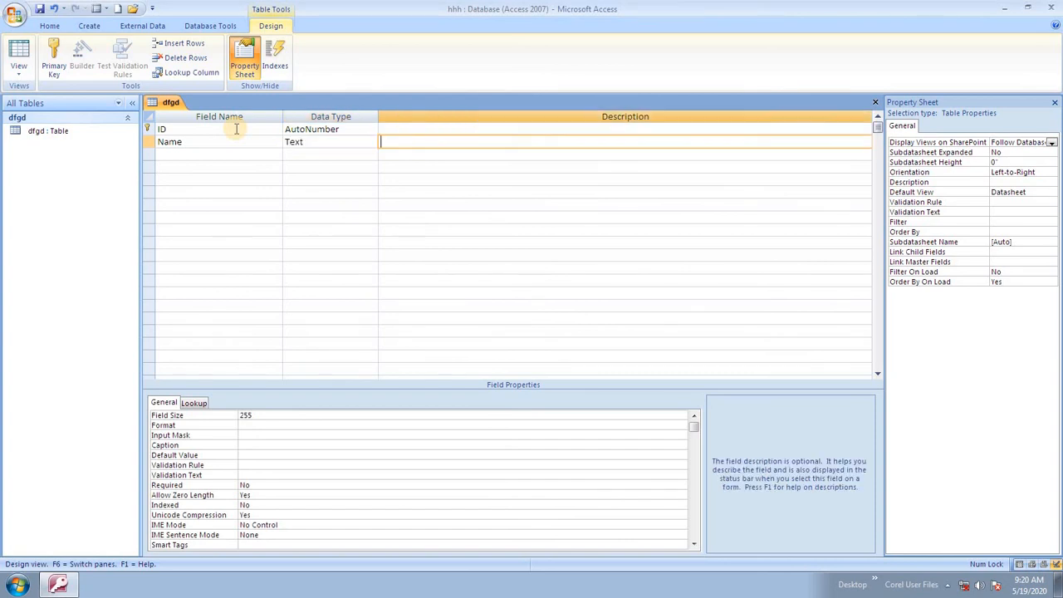
pyautogui.press('Tab')
pyautogui.write('Colu')
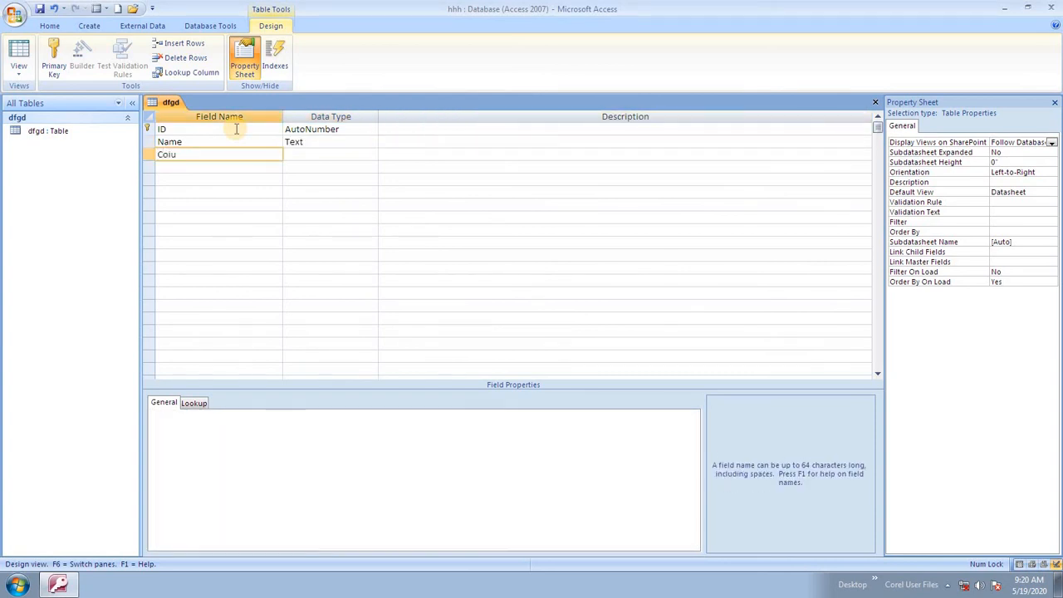
pyautogui.write('se')
pyautogui.press('BackSpace')
pyautogui.write('urse')
pyautogui.press('Tab')
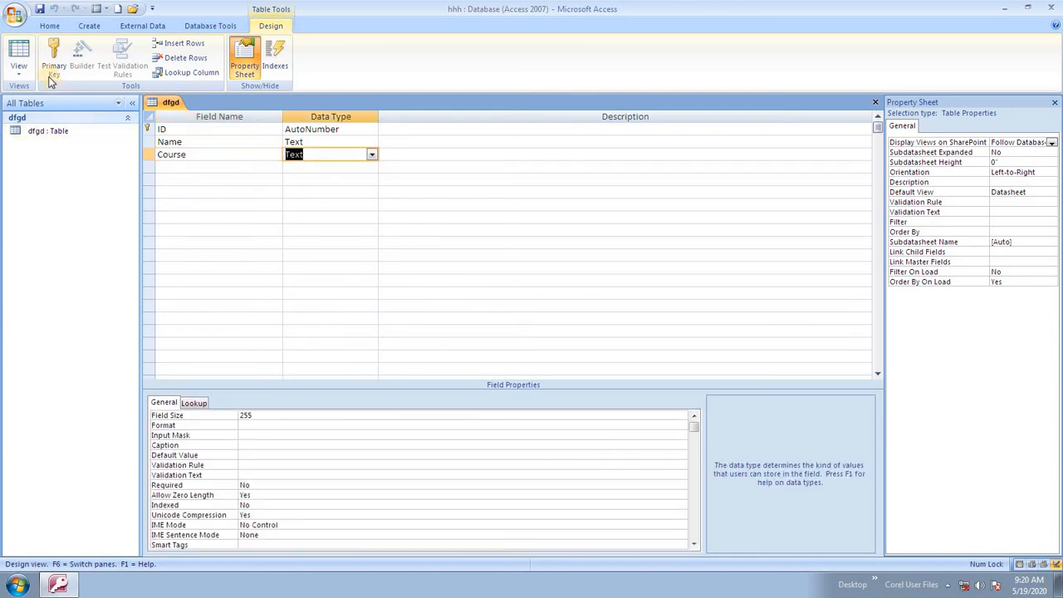
# - Return to Datasheet View and select the Name column for data entry
pyautogui.click(18, 71)
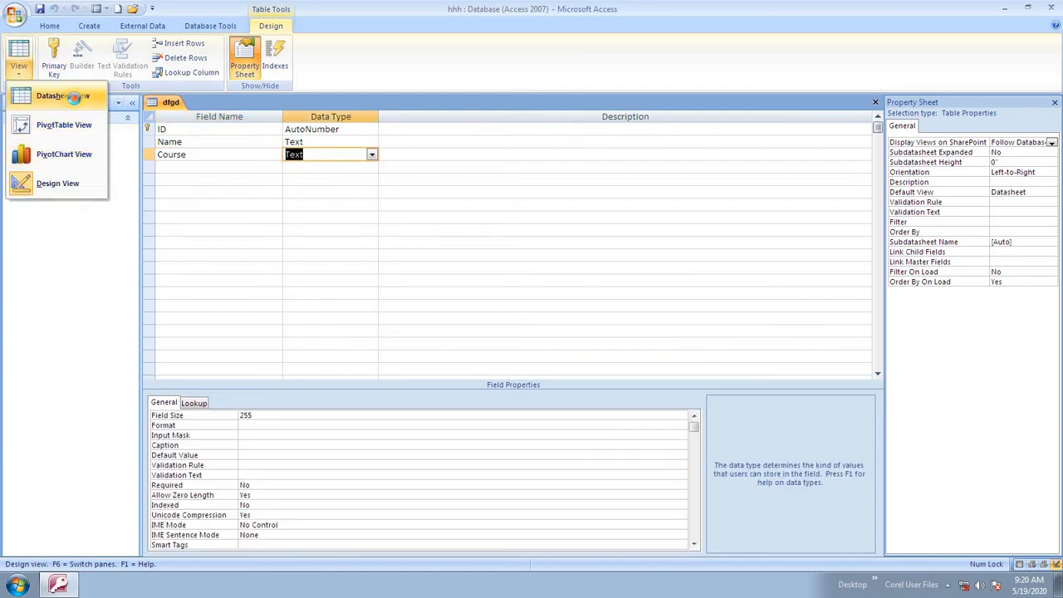
pyautogui.click(78, 94)
pyautogui.click(254, 132)
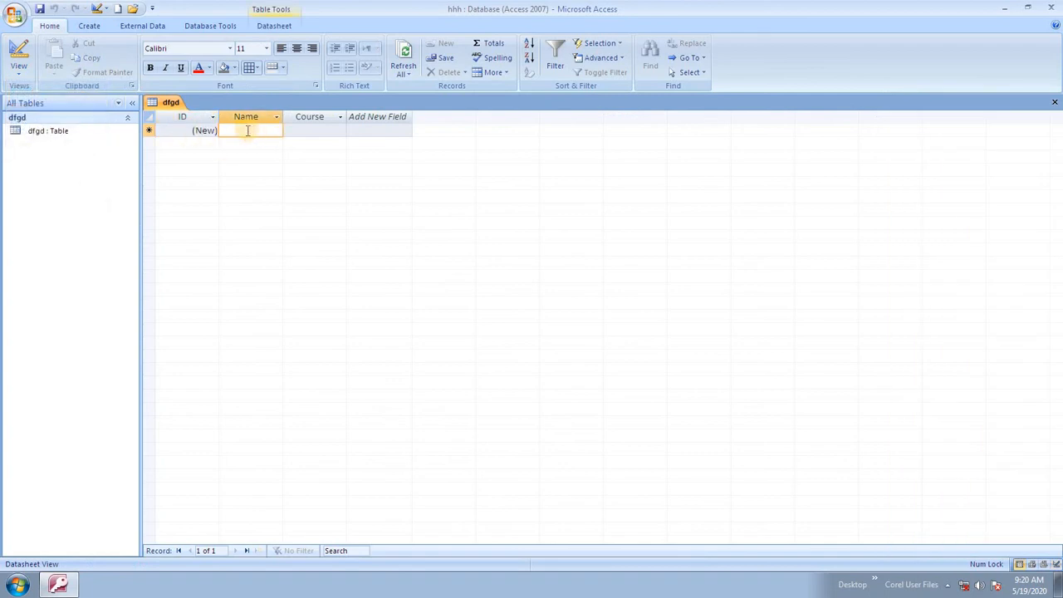
# - Enter three student names with courses HDFA, CCFA and CCCS, then save with Ctrl+S
pyautogui.write('Ram')
pyautogui.press('Tab')
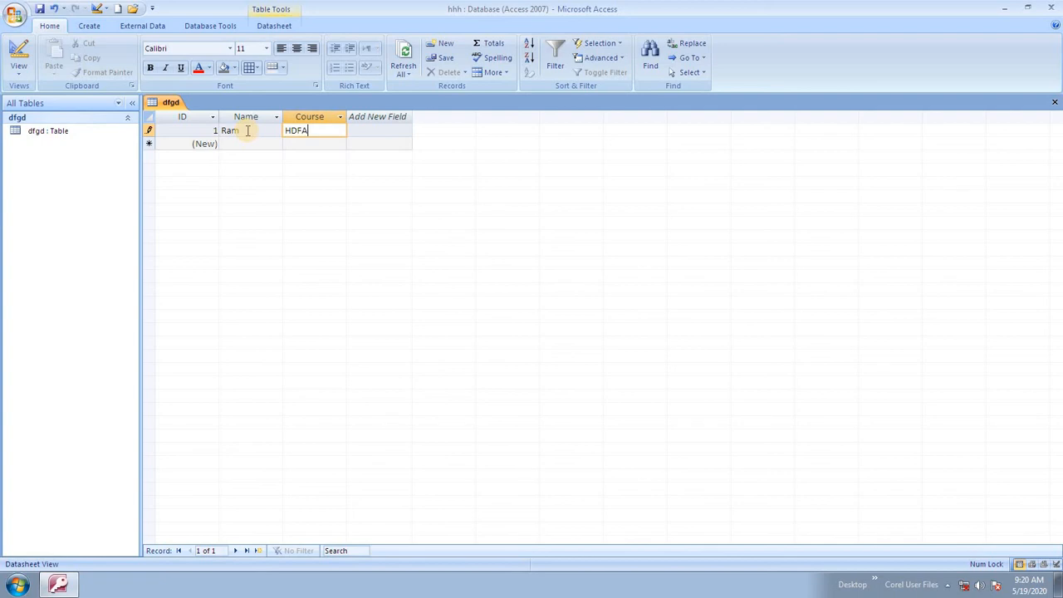
pyautogui.press('Tab')
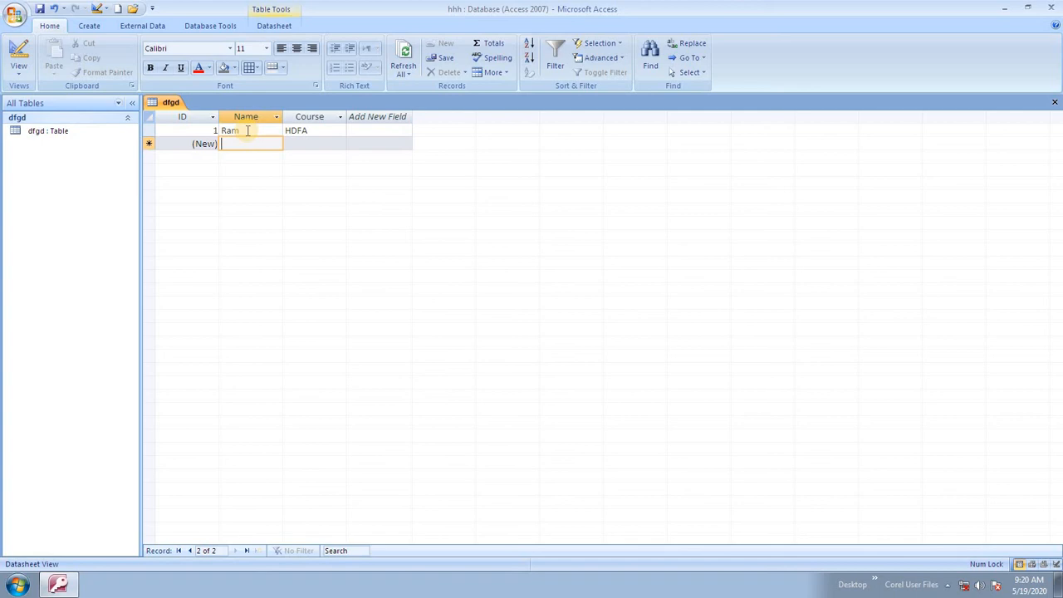
pyautogui.write('Sonu')
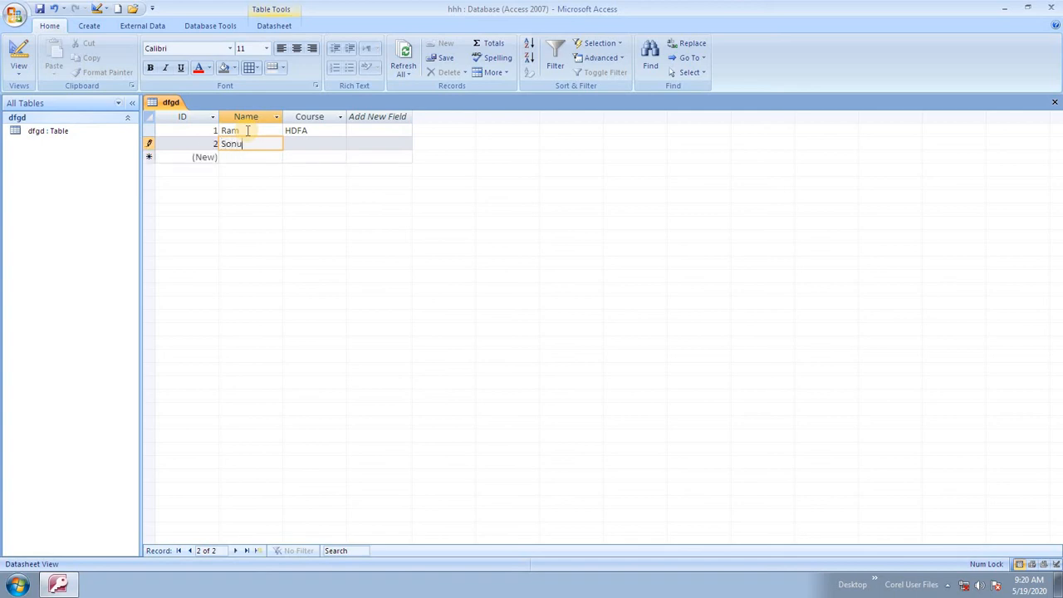
pyautogui.press('Tab')
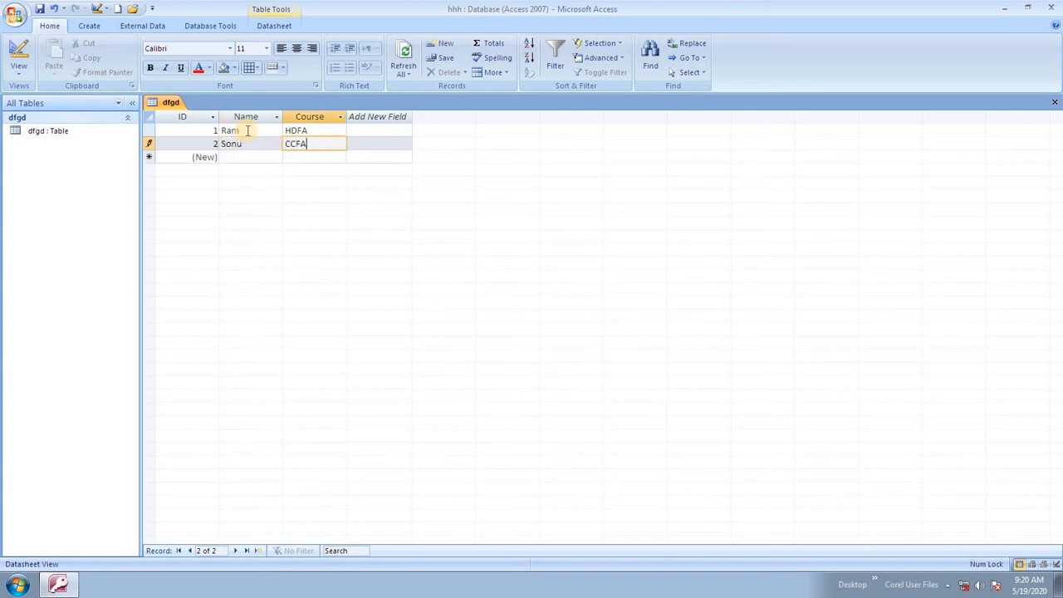
pyautogui.press('Return')
pyautogui.press('Tab')
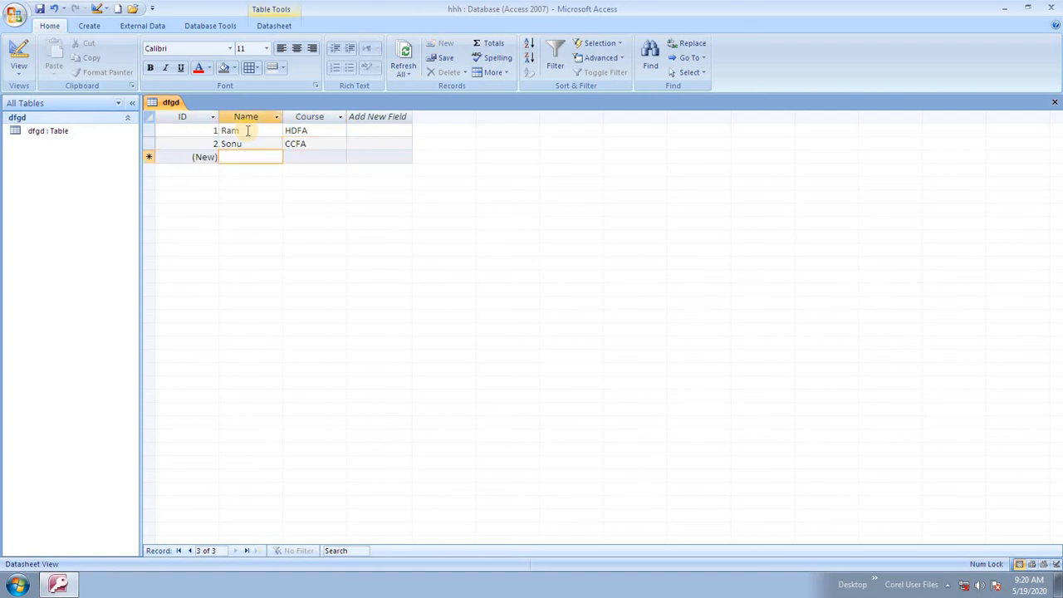
pyautogui.write('Sunil')
pyautogui.press('Tab')
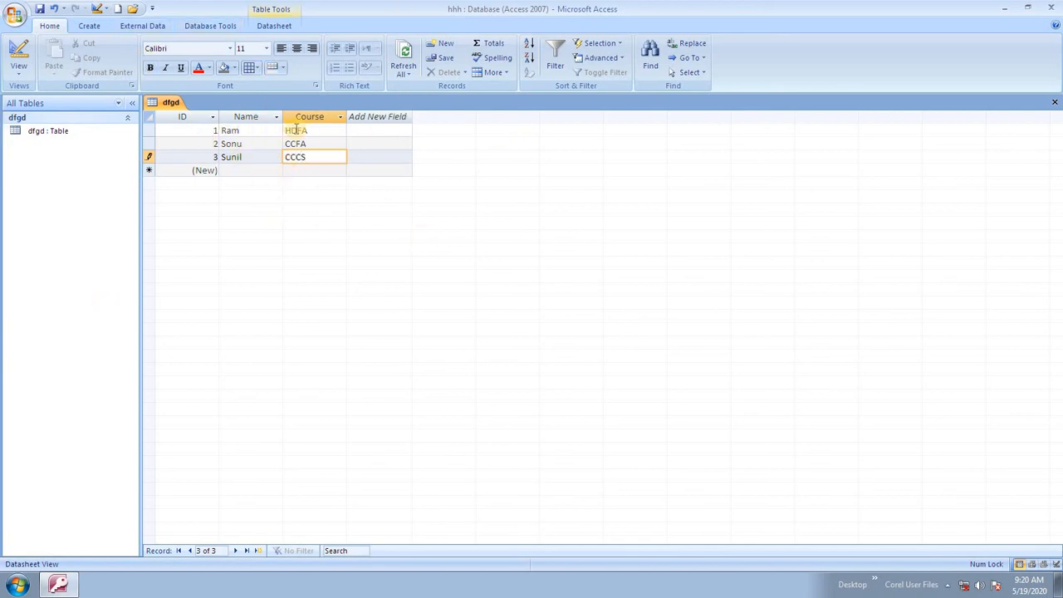
pyautogui.hotkey('ctrl', 's')
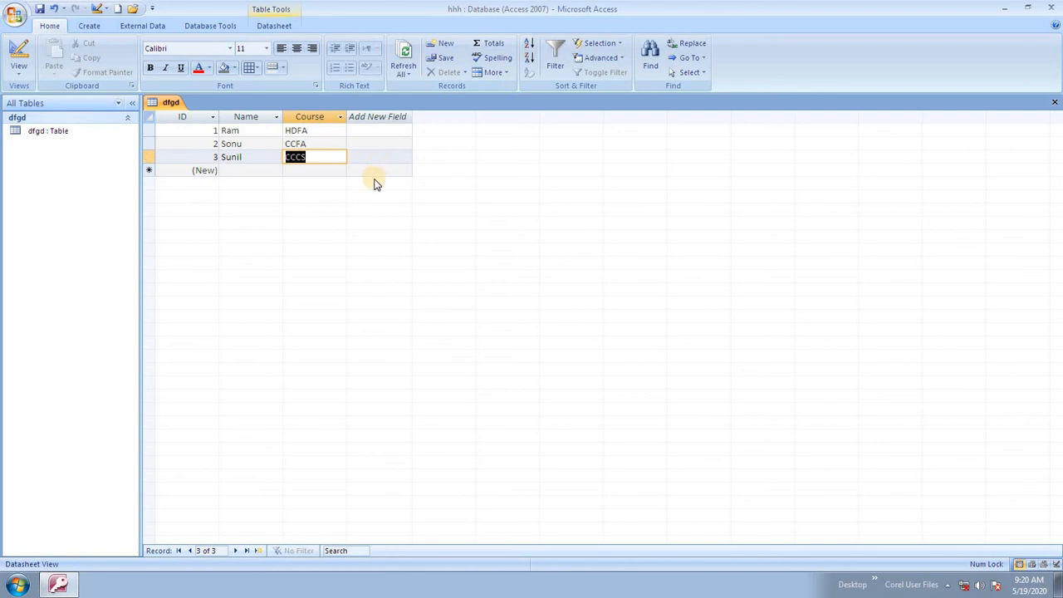